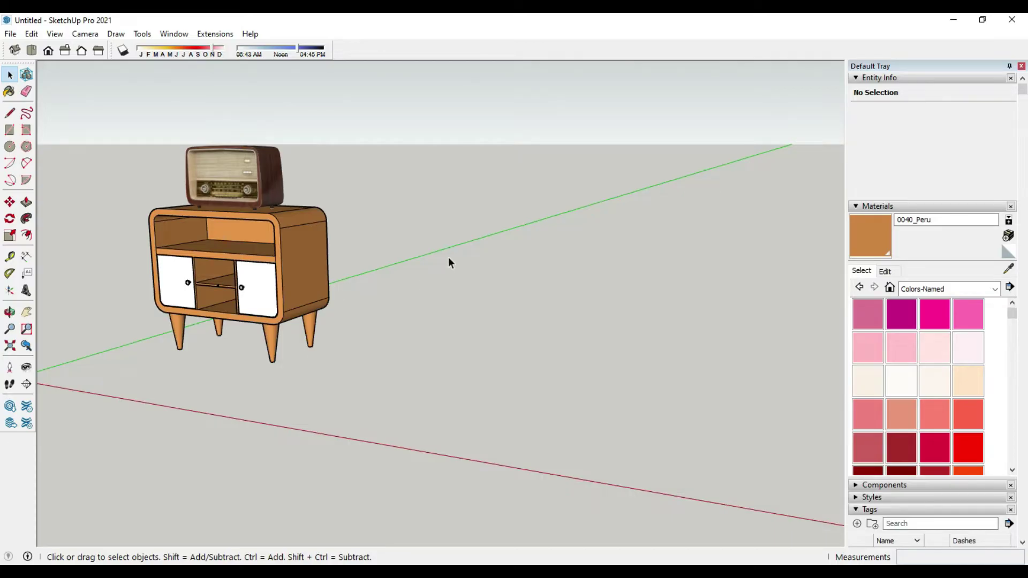
Orbit around the finished retro cabinet with its vintage radio on top
mouse_move(448, 262)
middle_mouse_down()
mouse_move(503, 345)
mouse_move(454, 304)
mouse_move(468, 284)
mouse_move(446, 296)
middle_mouse_up()
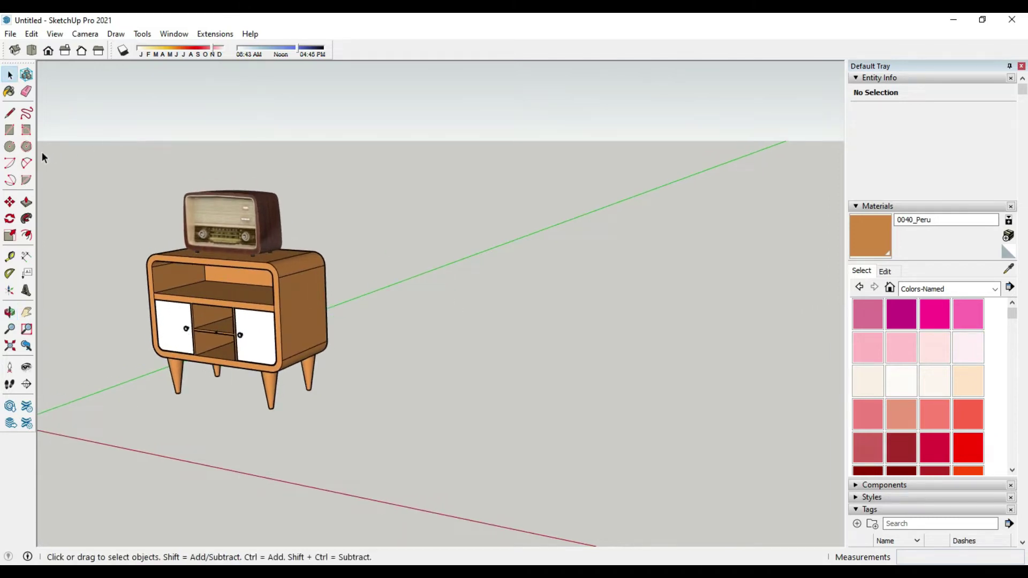
Draw a 120 × 60 rectangle on the ground beside the finished cabinet
left_click(10, 130)
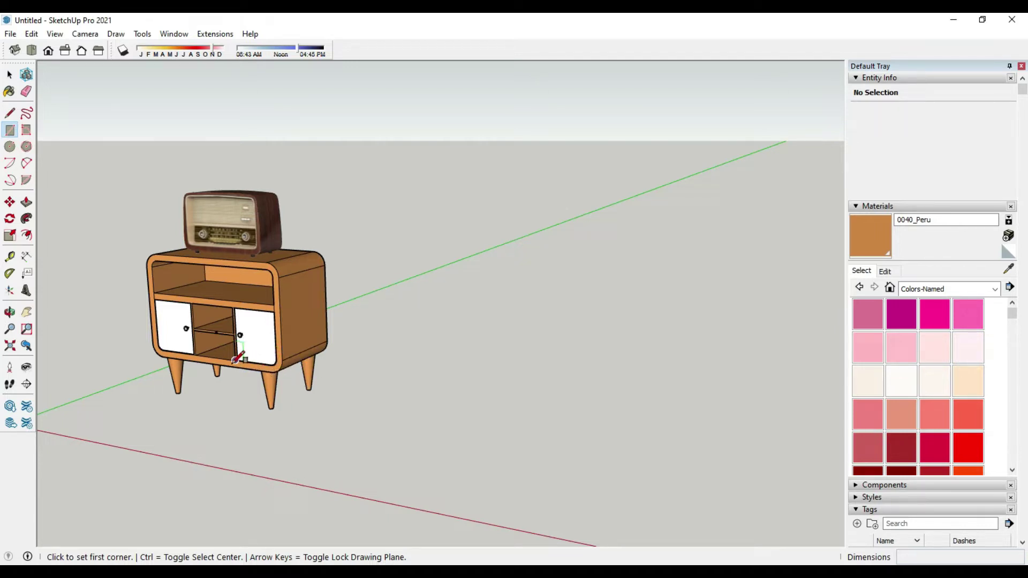
mouse_move(353, 396)
middle_mouse_down()
mouse_move(299, 429)
mouse_move(292, 379)
middle_mouse_up()
scroll(260, 347, "up", 3)
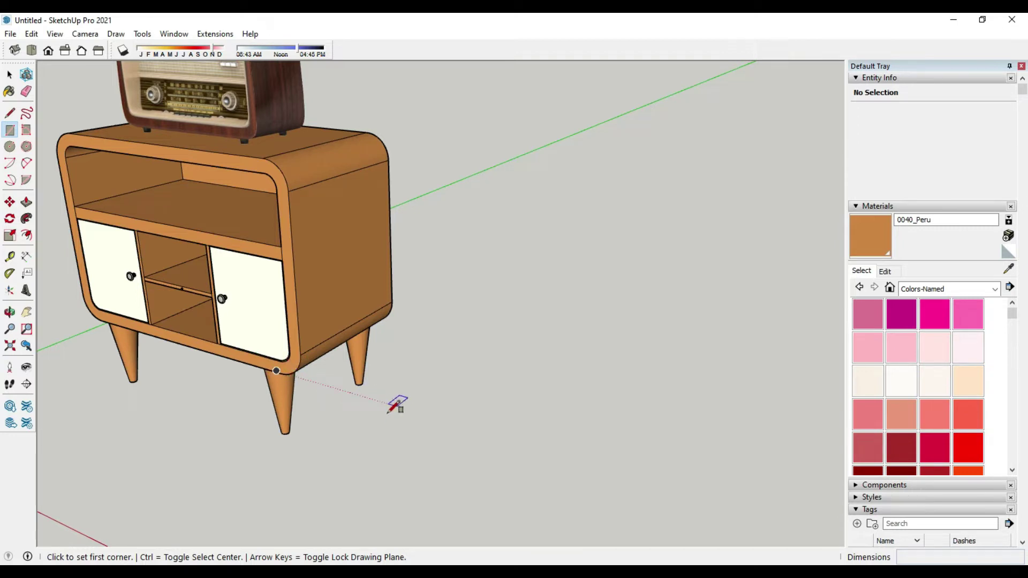
left_click(406, 412)
type("120,6")
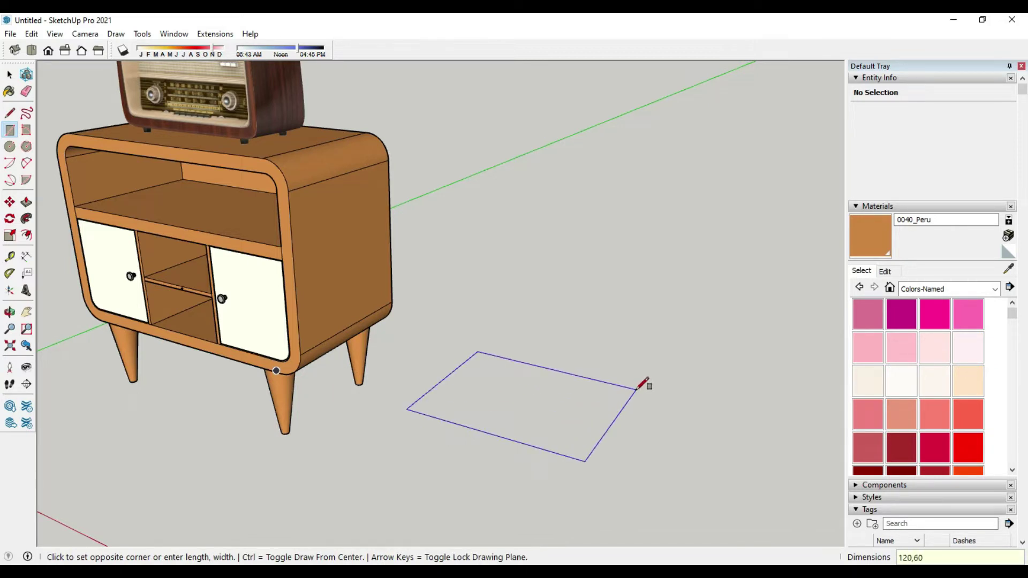
key("Return")
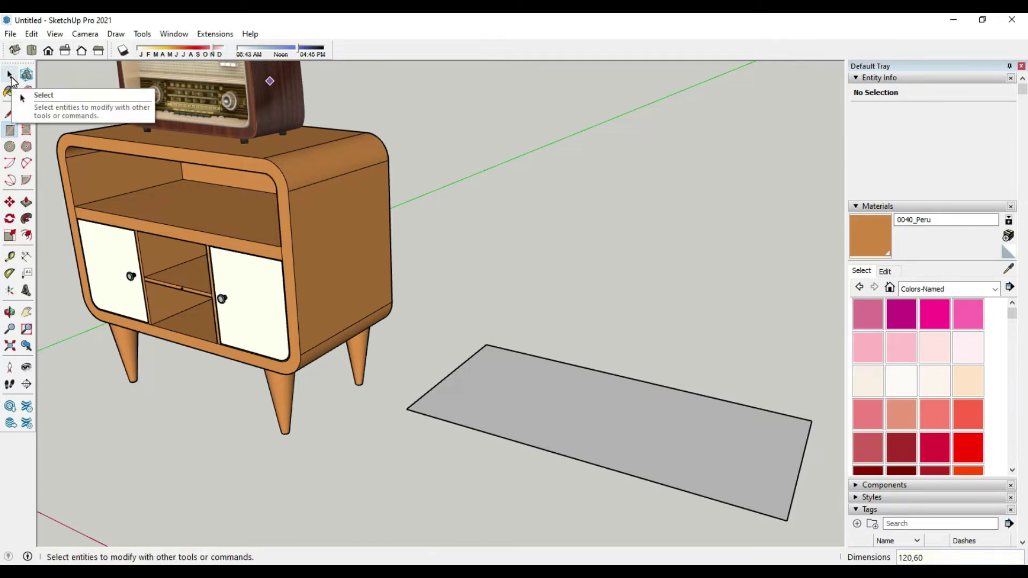
Push/pull the rectangle up into an 80 cm tall box, redoing the too-tall first attempt
left_click(27, 203)
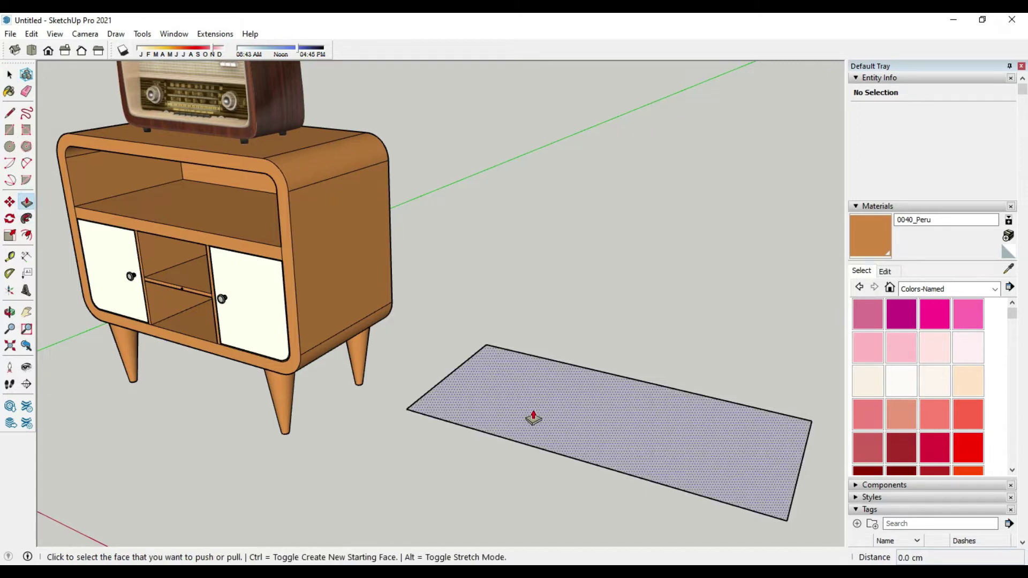
left_click(534, 418)
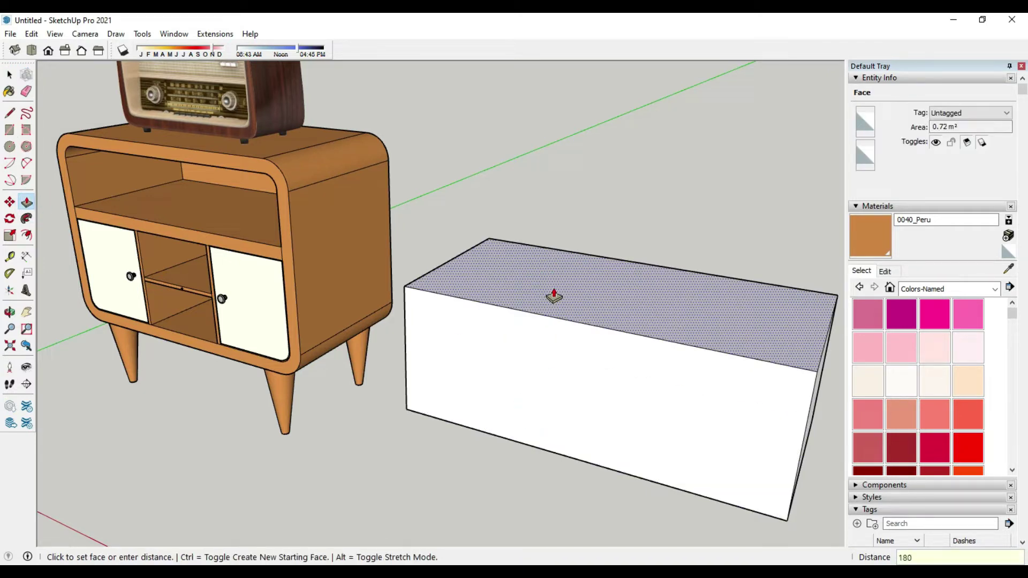
key("Return")
key("ctrl+z")
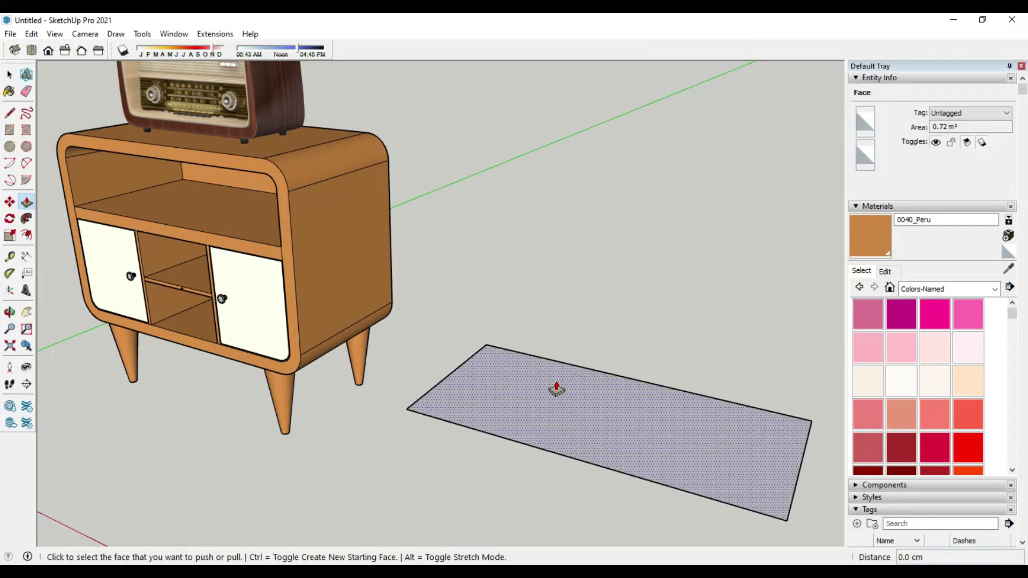
left_click(551, 410)
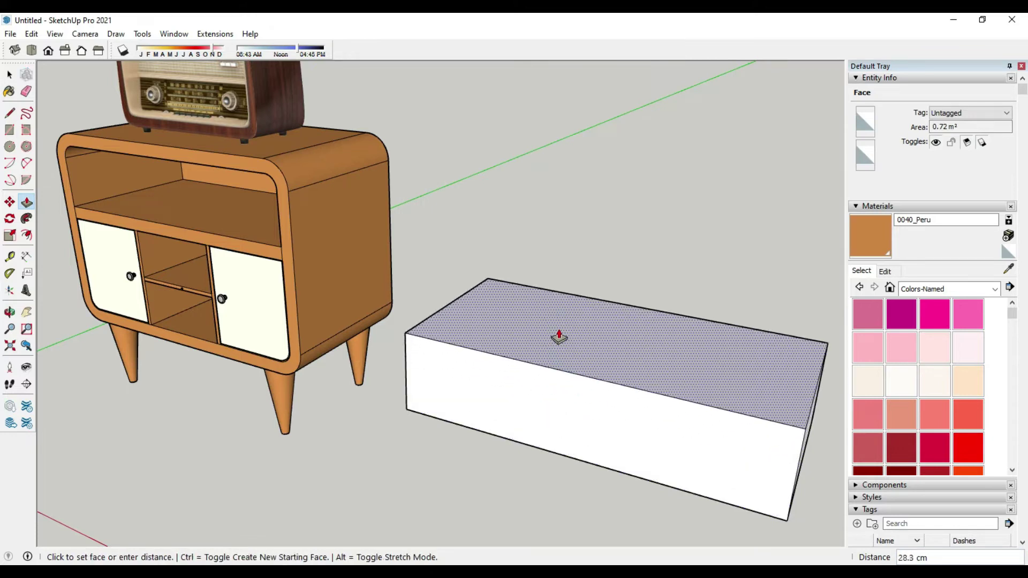
type("180")
key("Return")
mouse_move(557, 338)
middle_mouse_down()
mouse_move(413, 391)
mouse_move(467, 355)
mouse_move(477, 287)
middle_mouse_up()
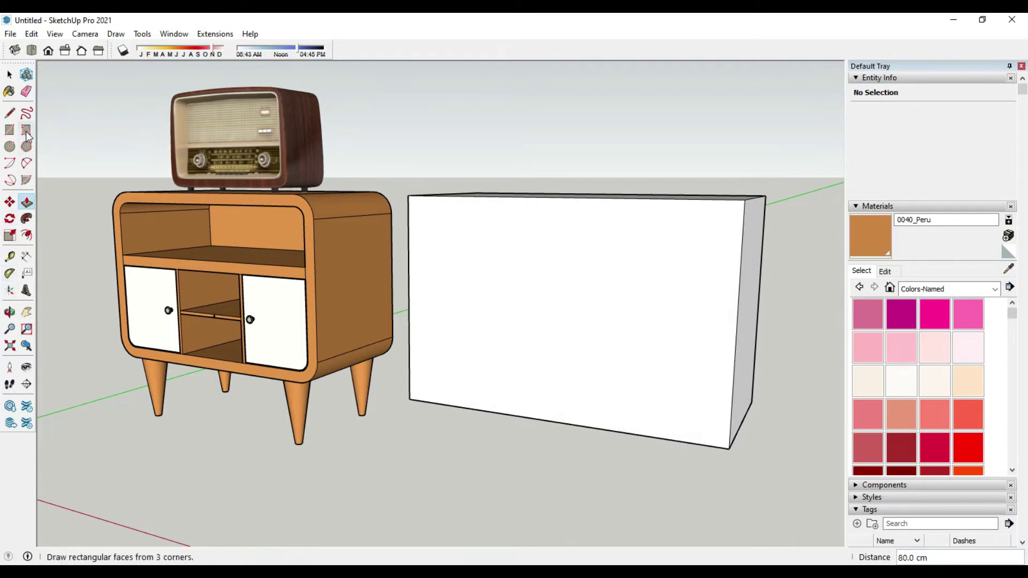
Draw a 10 × 10 square at the bottom-left corner of the box front
left_click(9, 130)
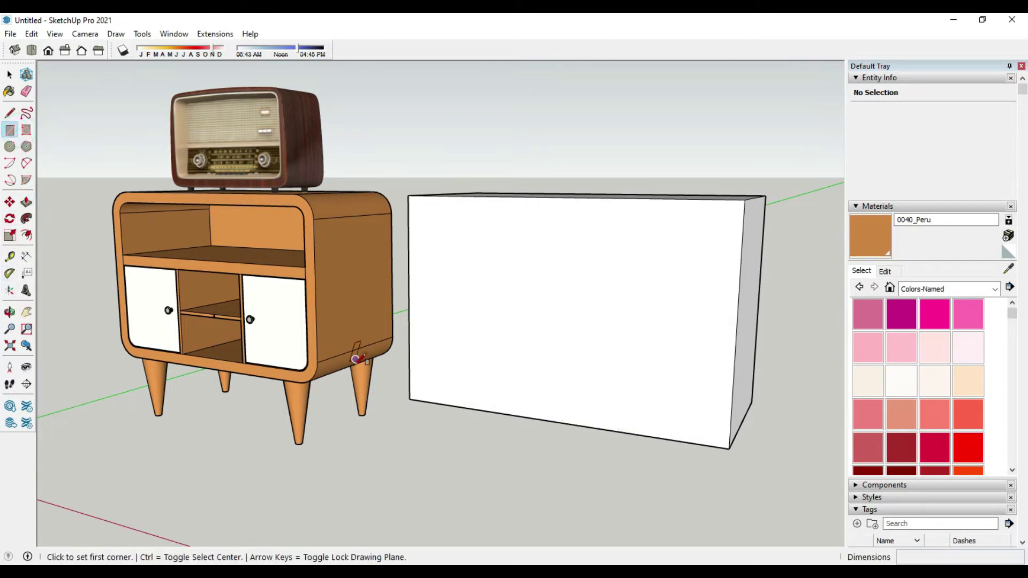
left_click(410, 399)
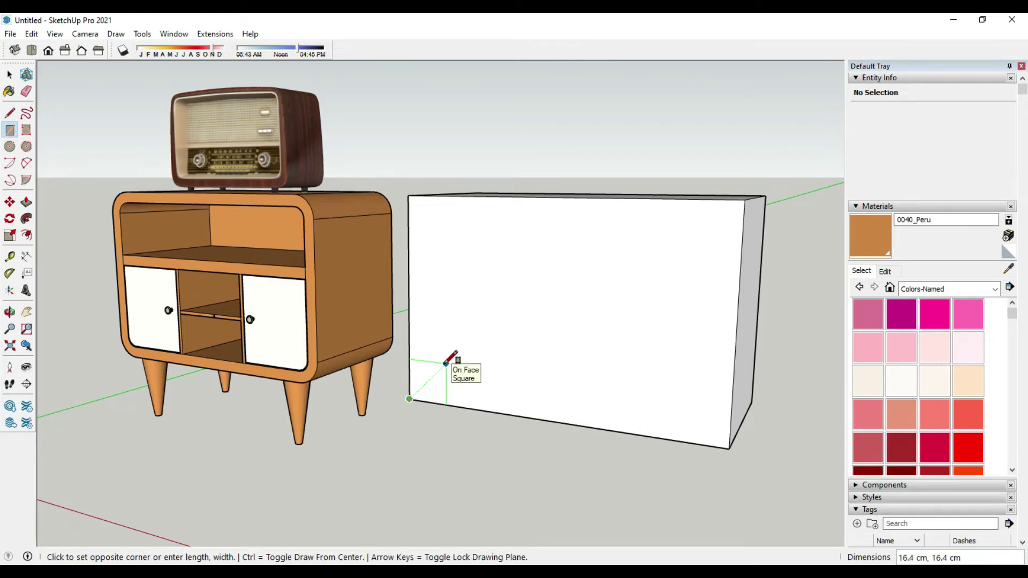
key("Return")
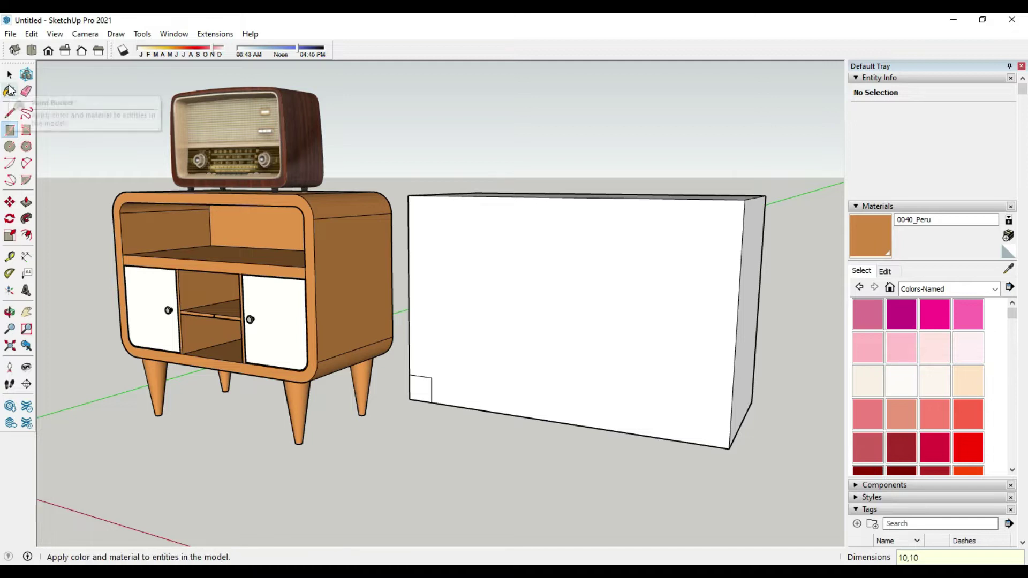
Copy the square to the bottom-right, top-right and top-left corners of the front
left_click(10, 75)
double_click(420, 388)
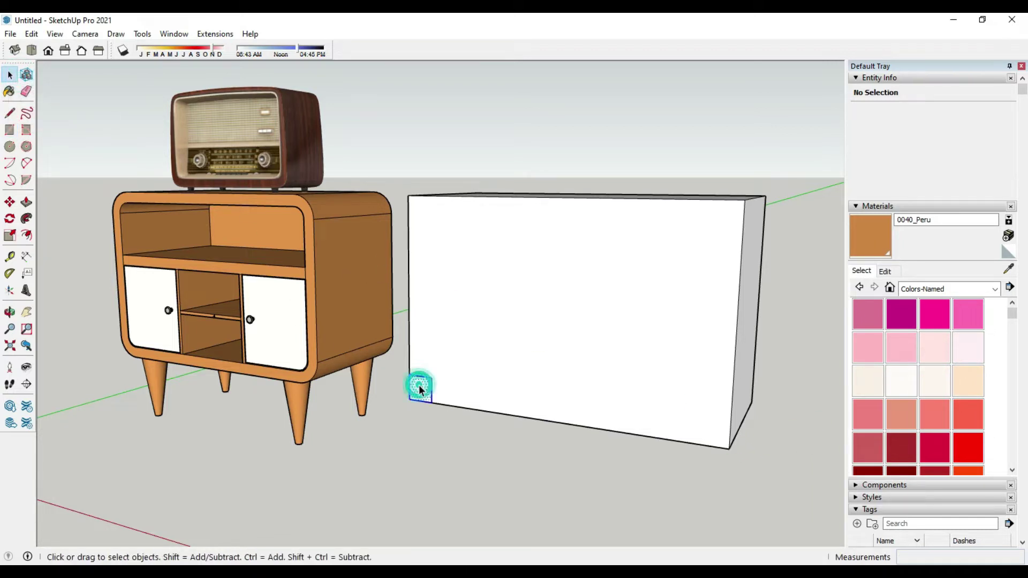
left_click(9, 201)
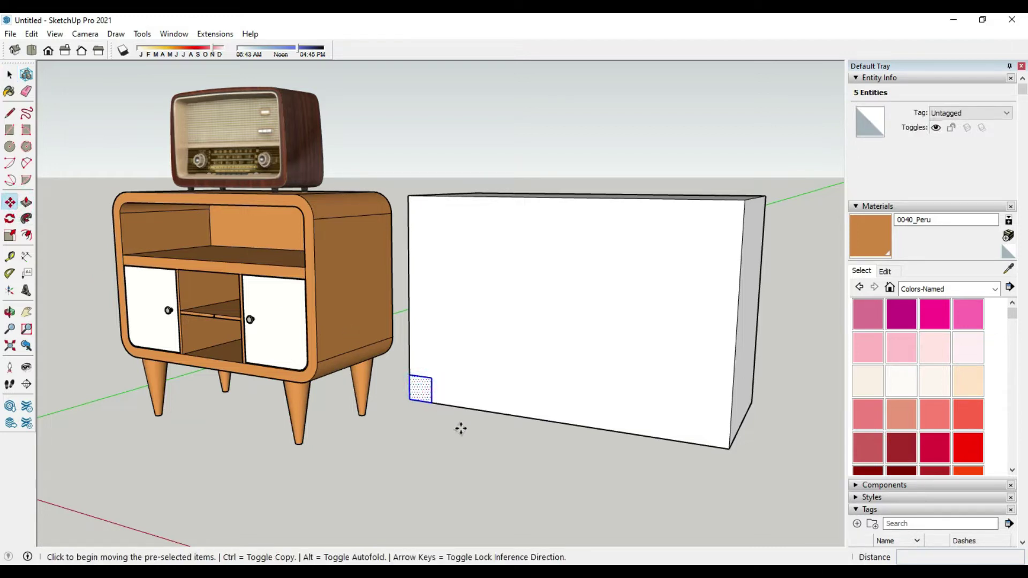
key("ctrl")
left_click(433, 403)
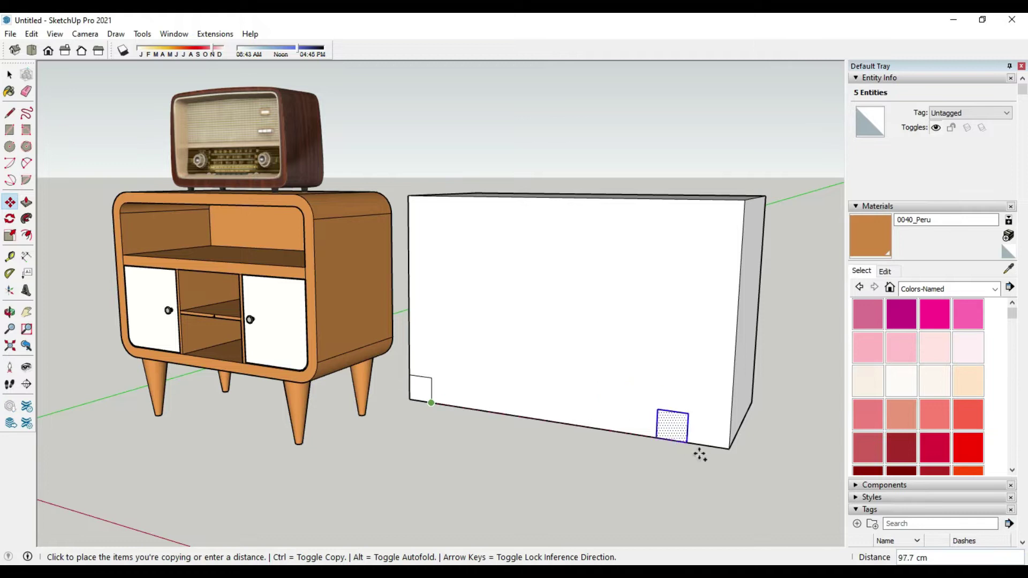
left_click(733, 449)
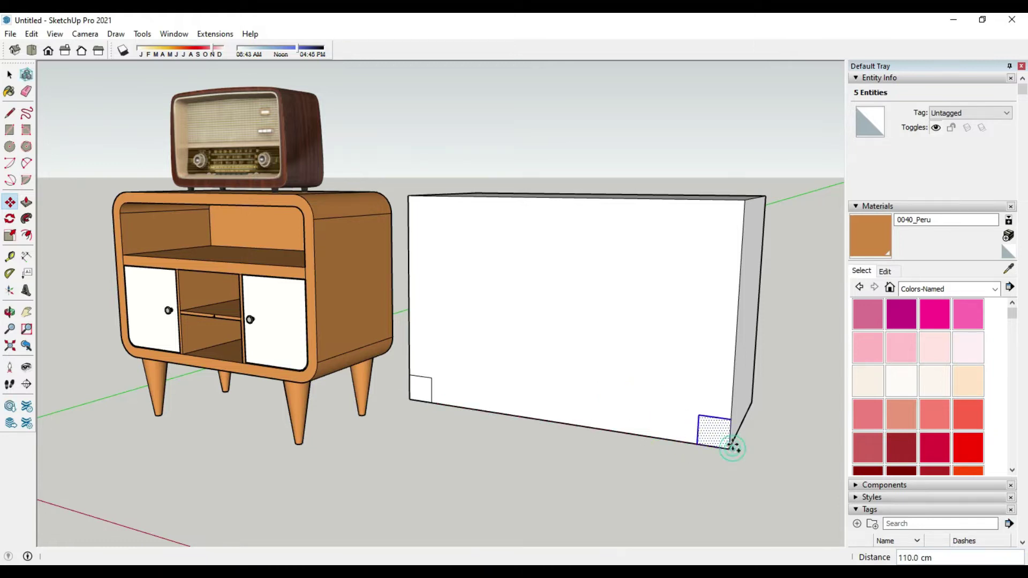
left_click(730, 420)
left_click(744, 201)
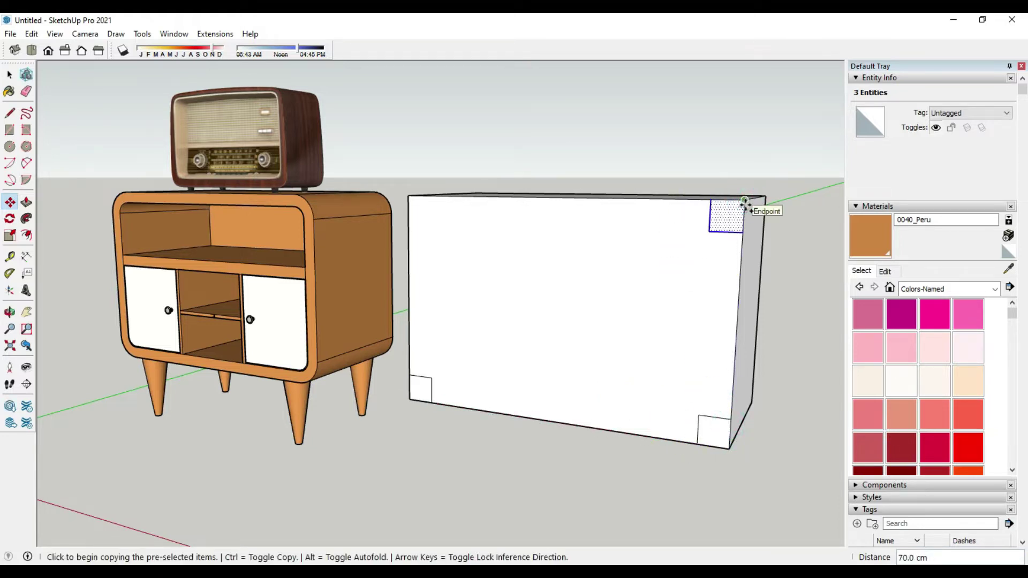
left_click(711, 199)
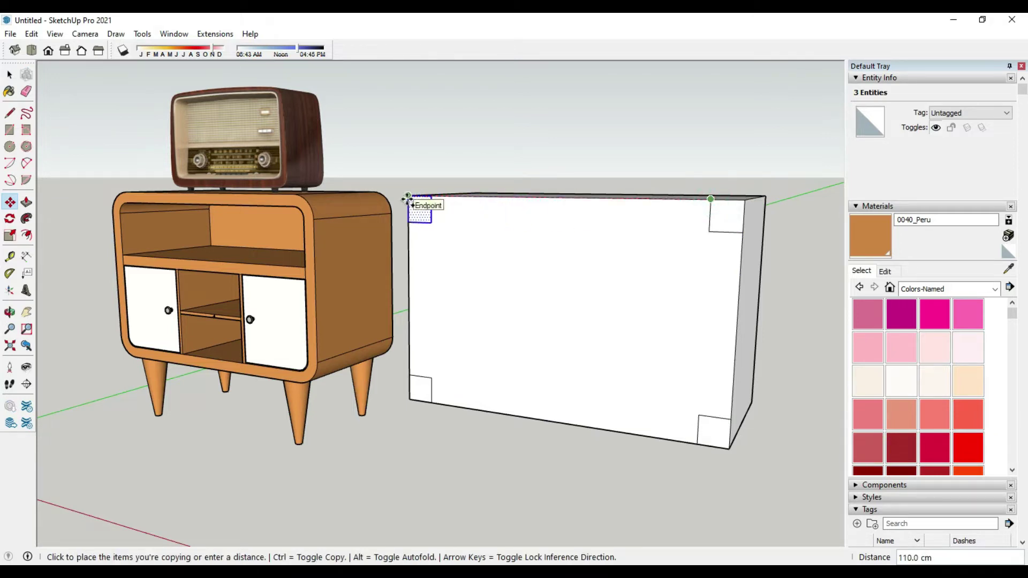
left_click(408, 198)
left_click(9, 75)
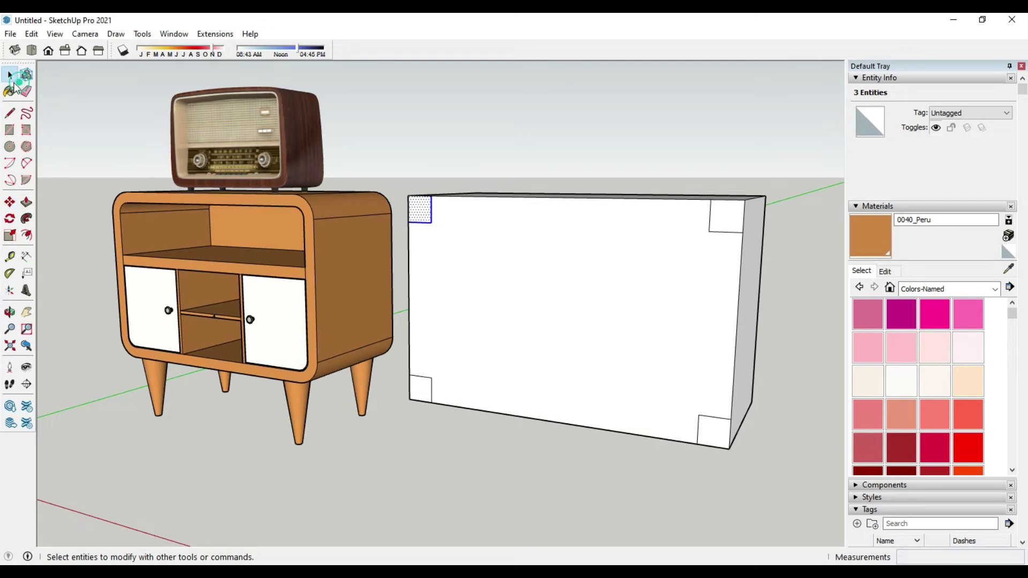
left_click(503, 445)
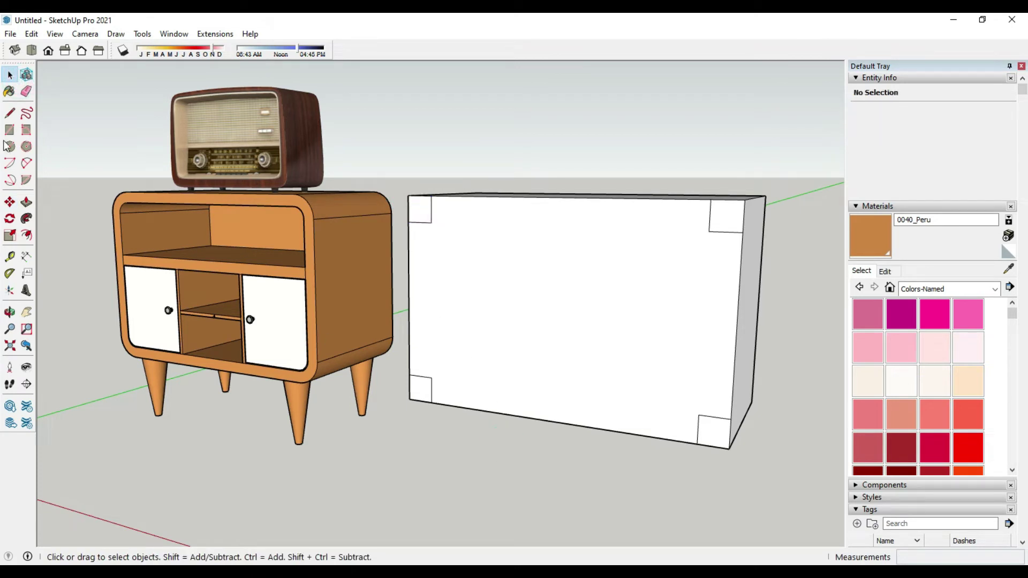
Draw 90° arcs in the bottom-right and top-right corner squares
left_click(25, 164)
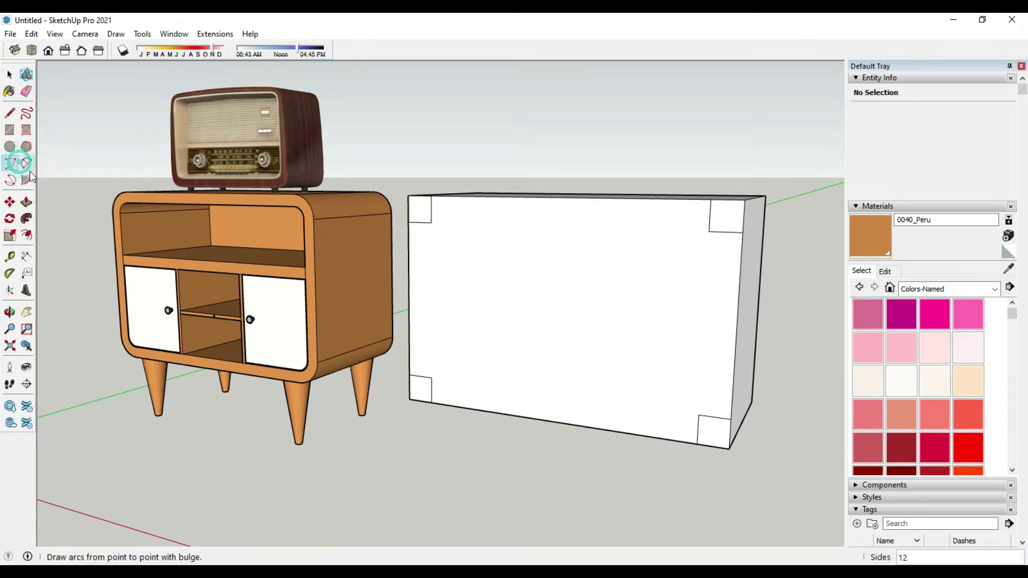
left_click(698, 415)
left_click(731, 419)
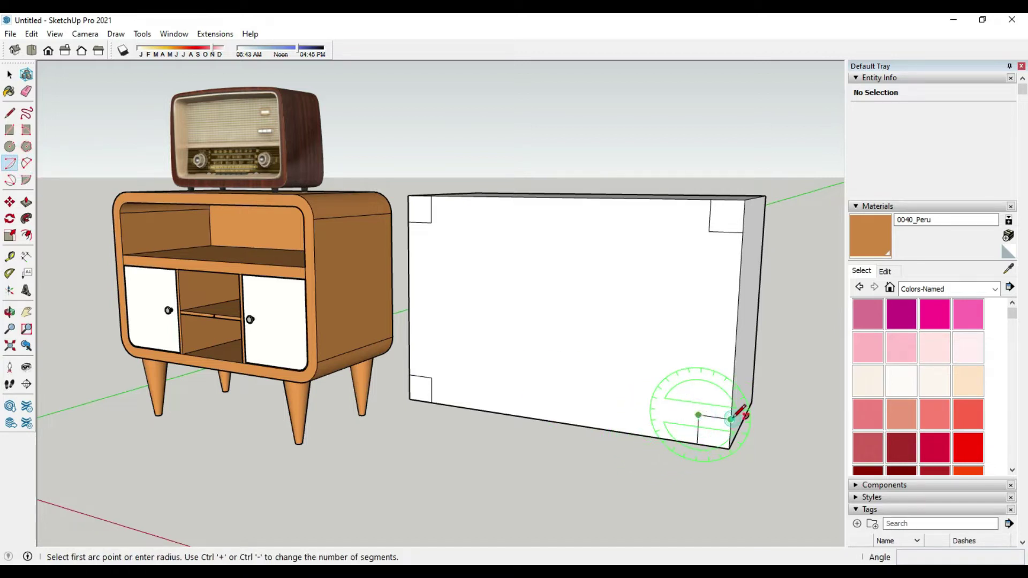
left_click(697, 443)
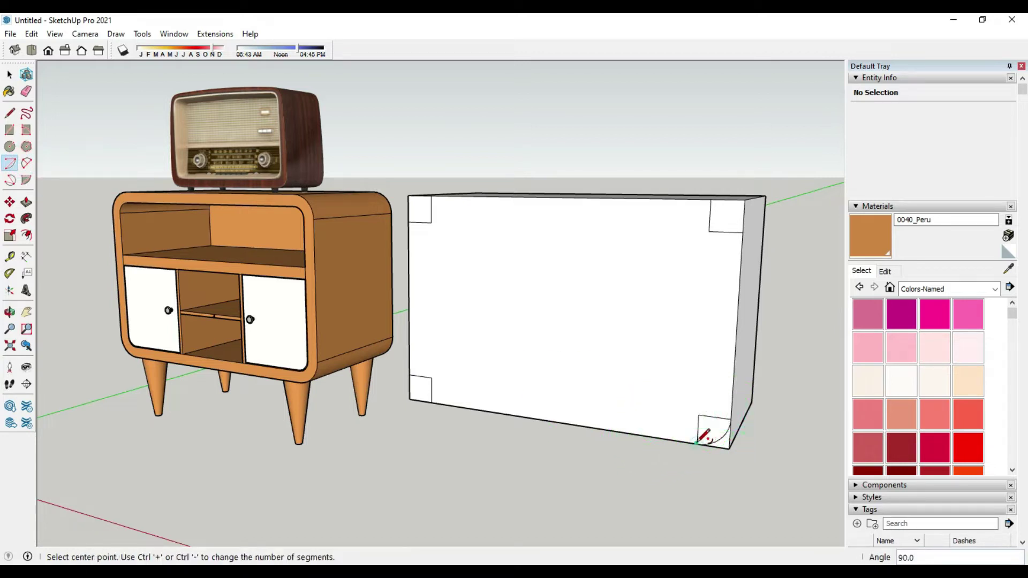
left_click(709, 232)
left_click(714, 200)
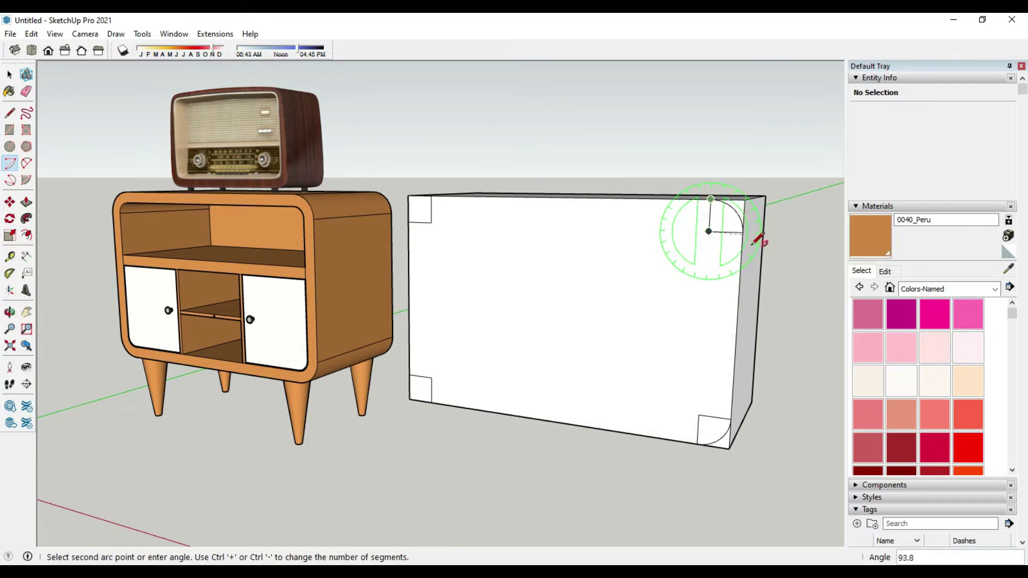
left_click(745, 232)
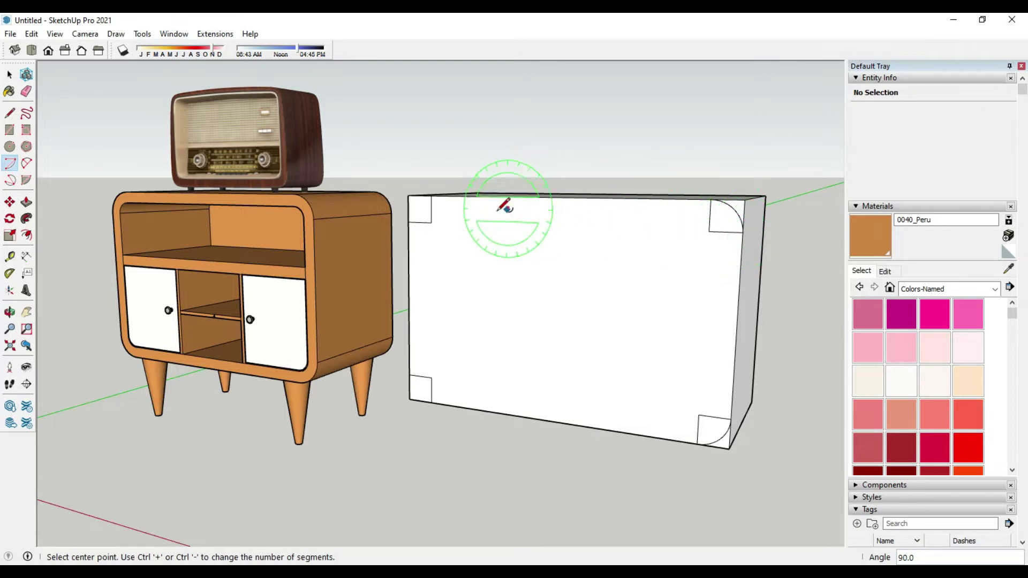
Draw 90° arcs in the top-left and bottom-left corner squares
left_click(432, 220)
left_click(432, 196)
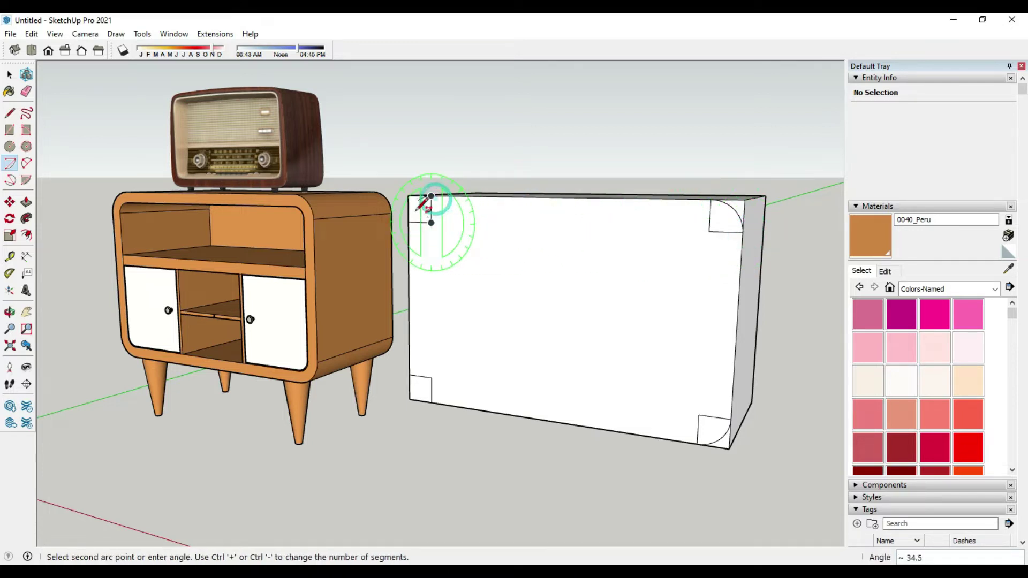
left_click(410, 220)
left_click(431, 378)
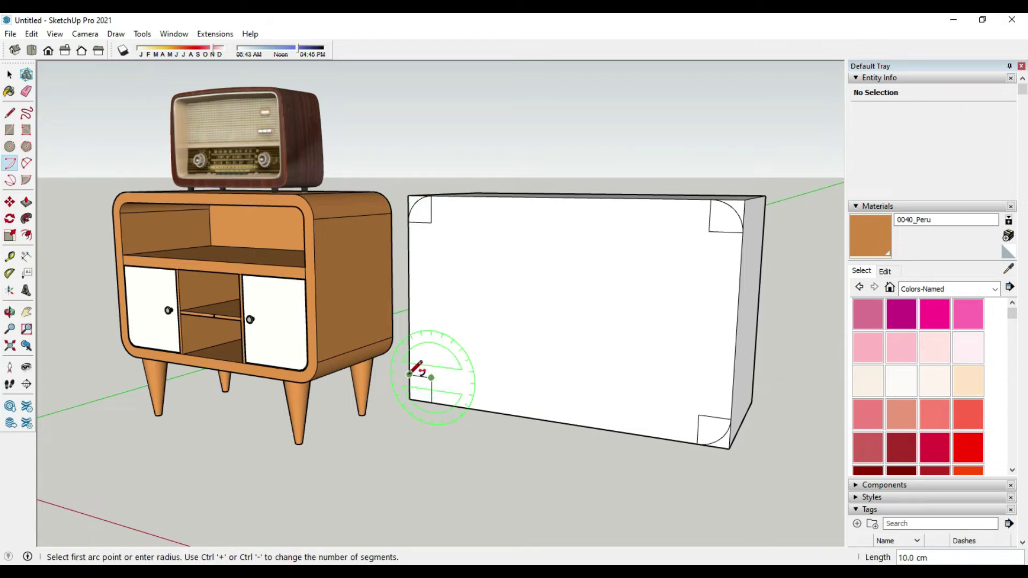
left_click(410, 375)
left_click(432, 403)
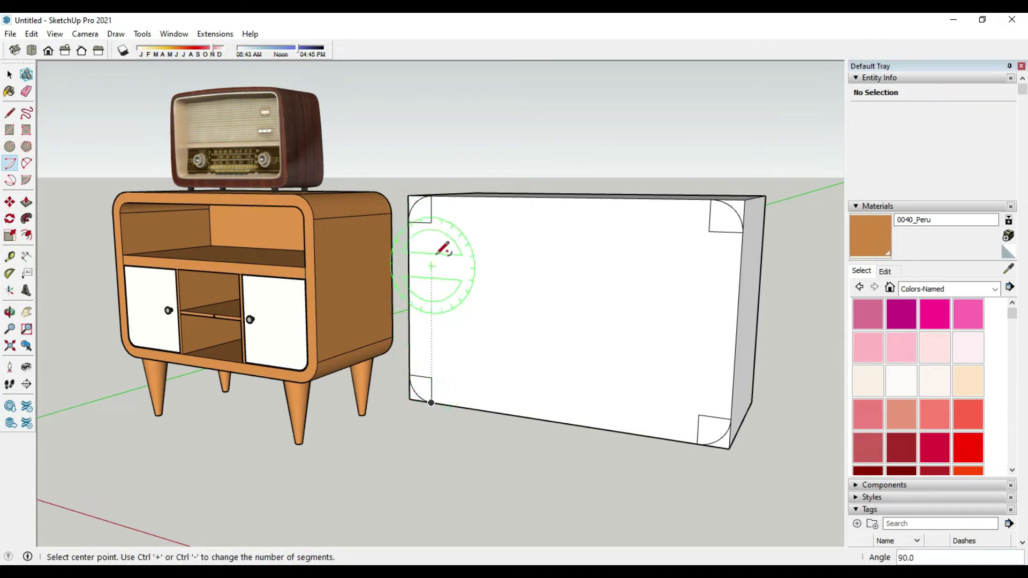
key("space")
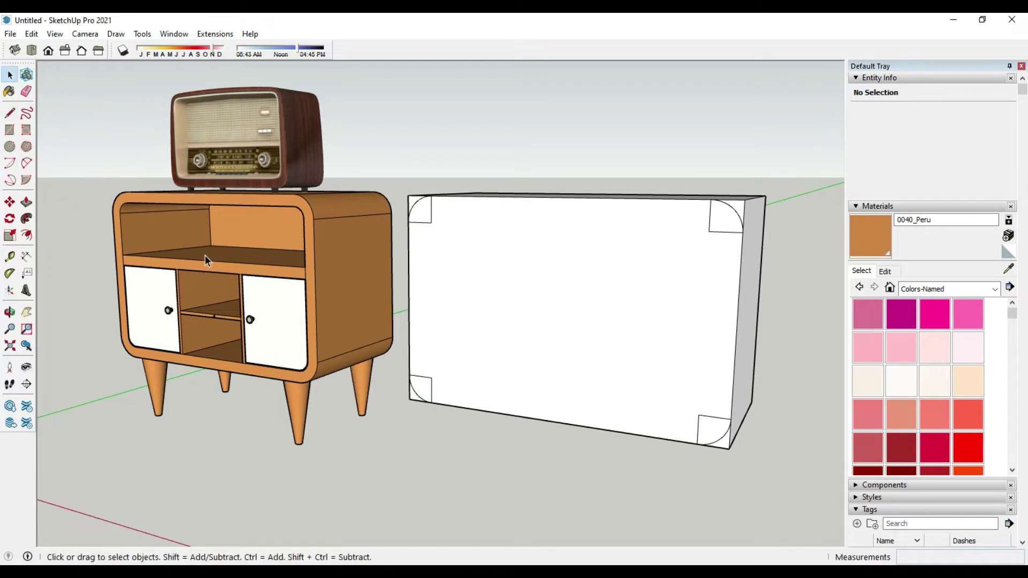
Erase the square guide lines in all four corners, keeping only the arcs
left_click(27, 202)
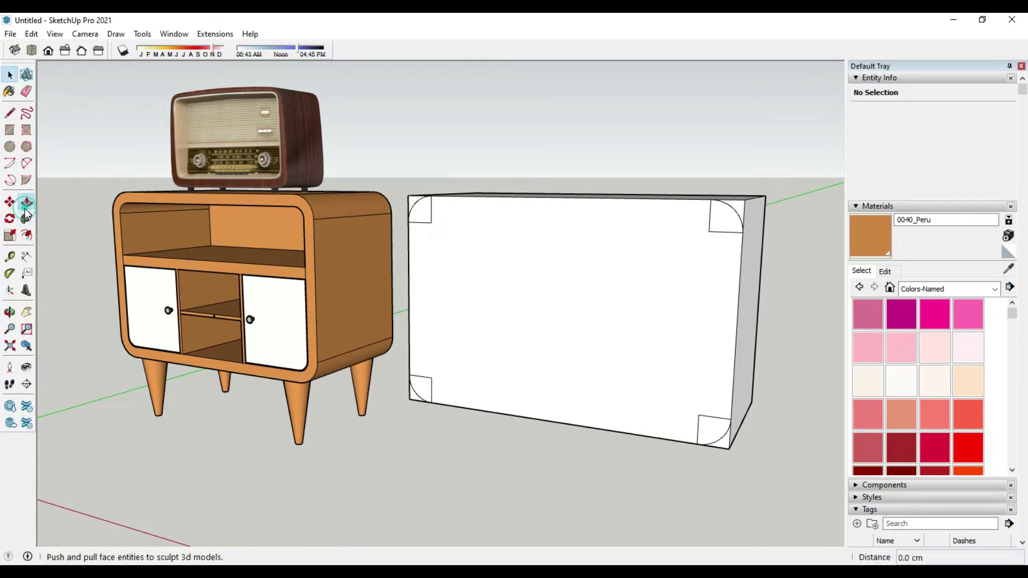
left_click(26, 92)
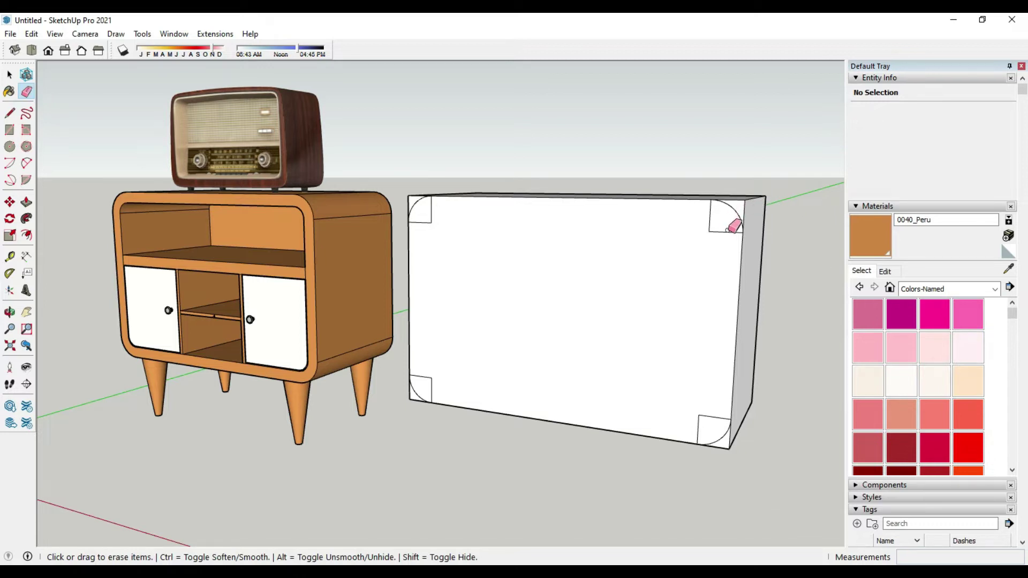
left_click_drag(727, 233, 708, 217)
left_click_drag(720, 418, 699, 424)
left_click_drag(427, 378, 425, 378)
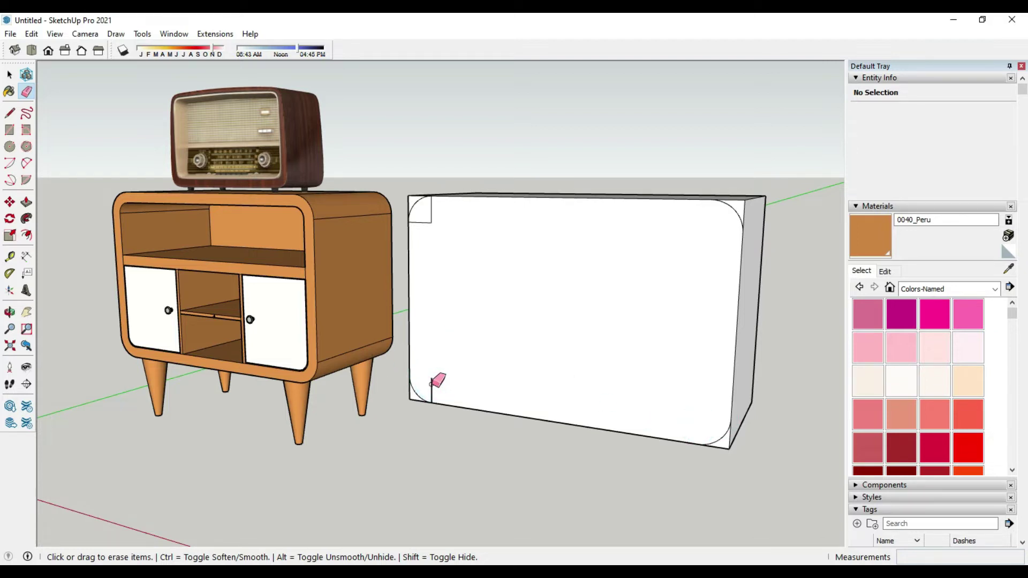
left_click(432, 385)
left_click_drag(432, 211, 427, 224)
key("space")
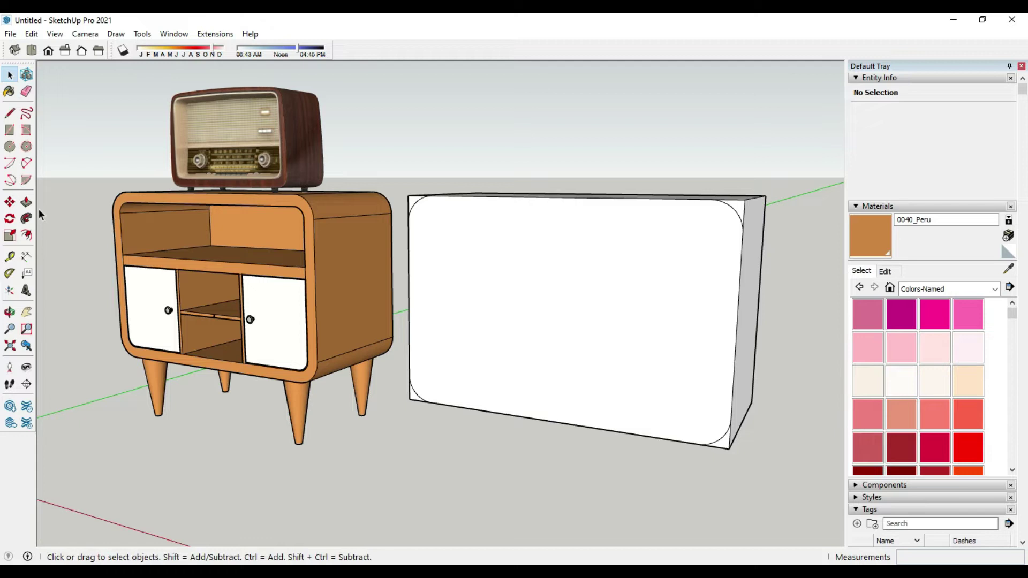
Push the four corner faces back through the full depth to round the box
left_click(27, 202)
scroll(716, 225, "up", 1)
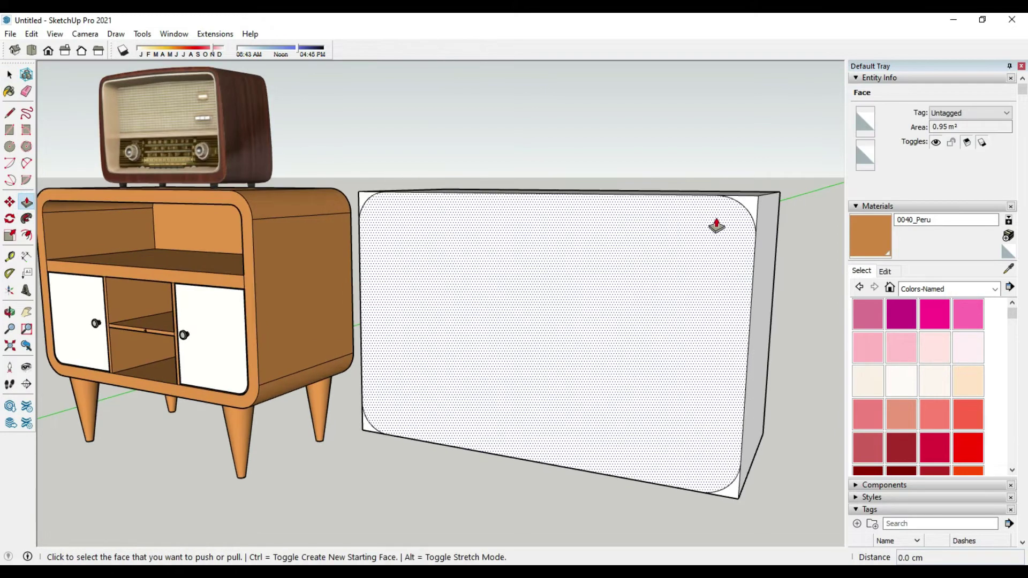
left_click(749, 211)
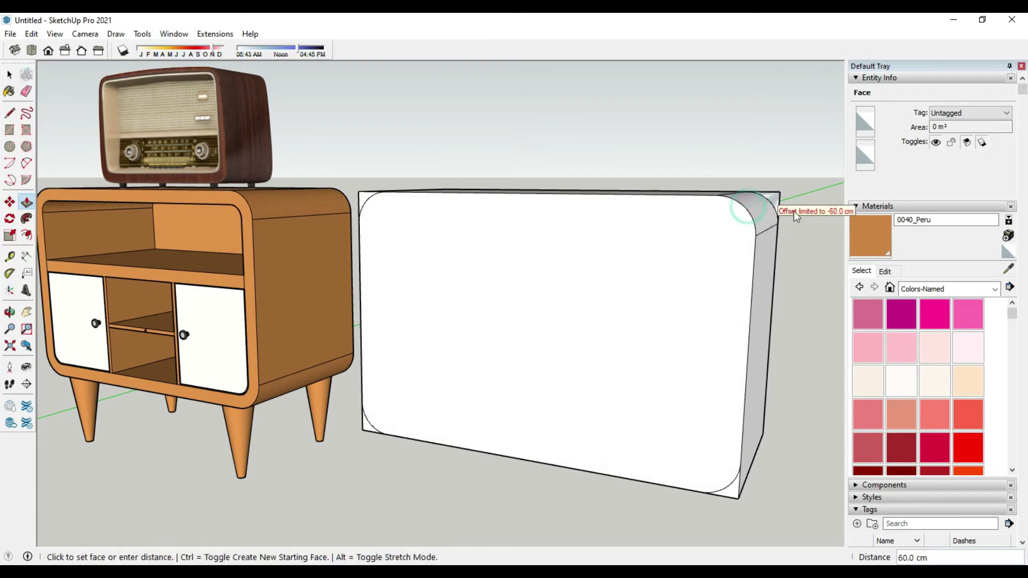
left_click(782, 255)
left_click(734, 498)
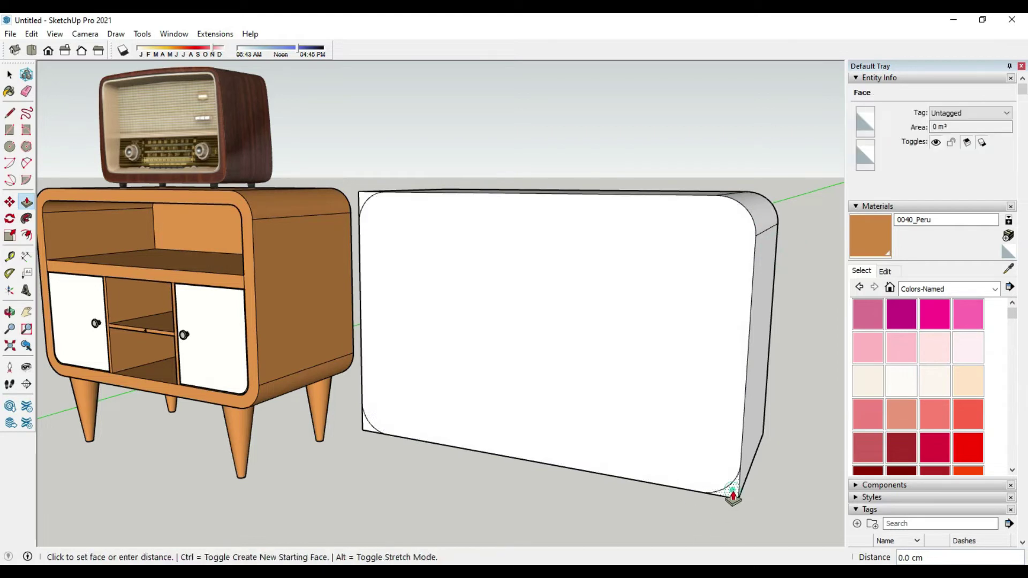
left_click(366, 435)
left_click(360, 252)
left_click(356, 209)
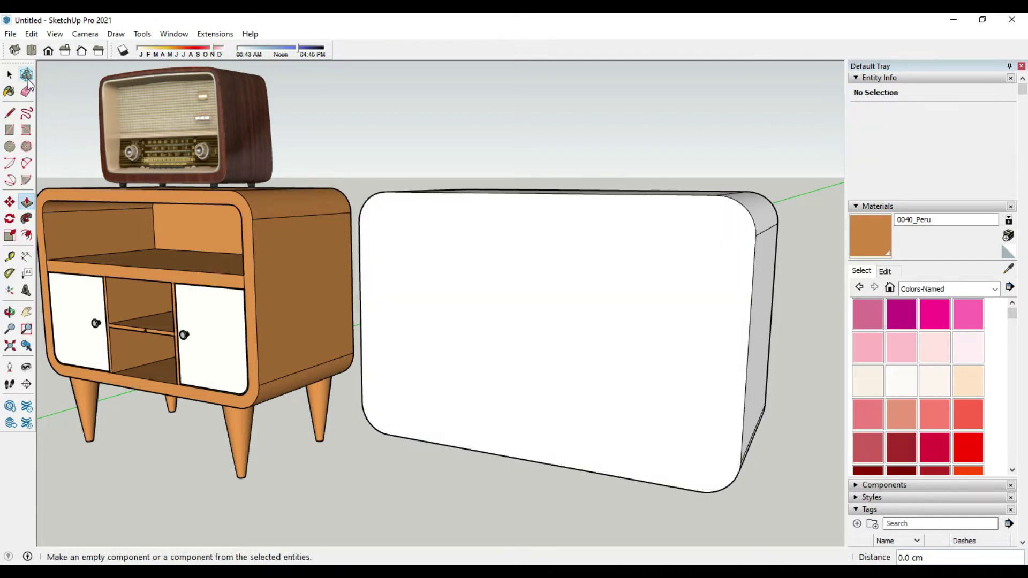
left_click(9, 74)
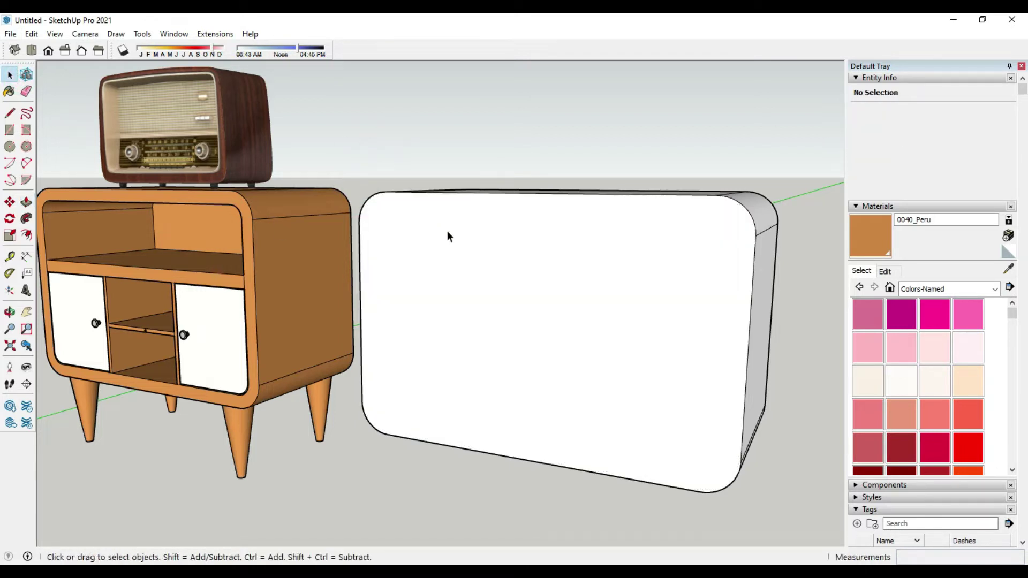
Offset the front face inward to create an inset rounded border
left_click(26, 235)
left_click(384, 339)
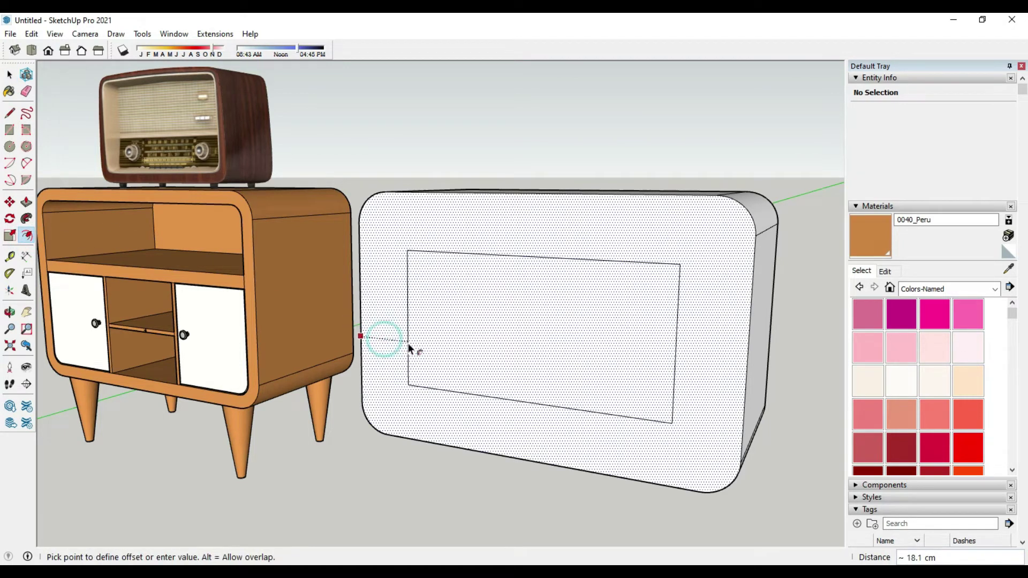
left_click(377, 341)
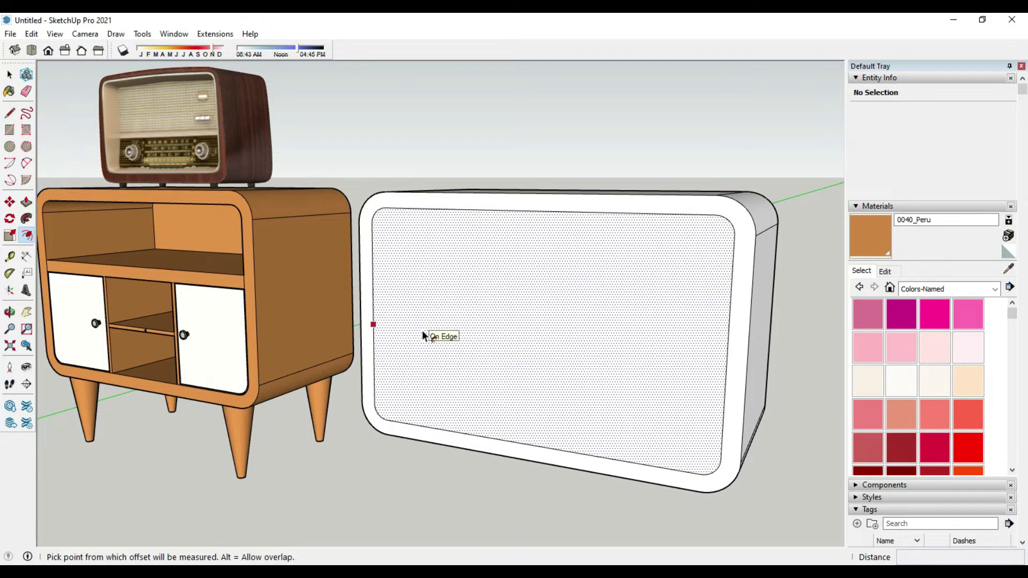
left_click(10, 257)
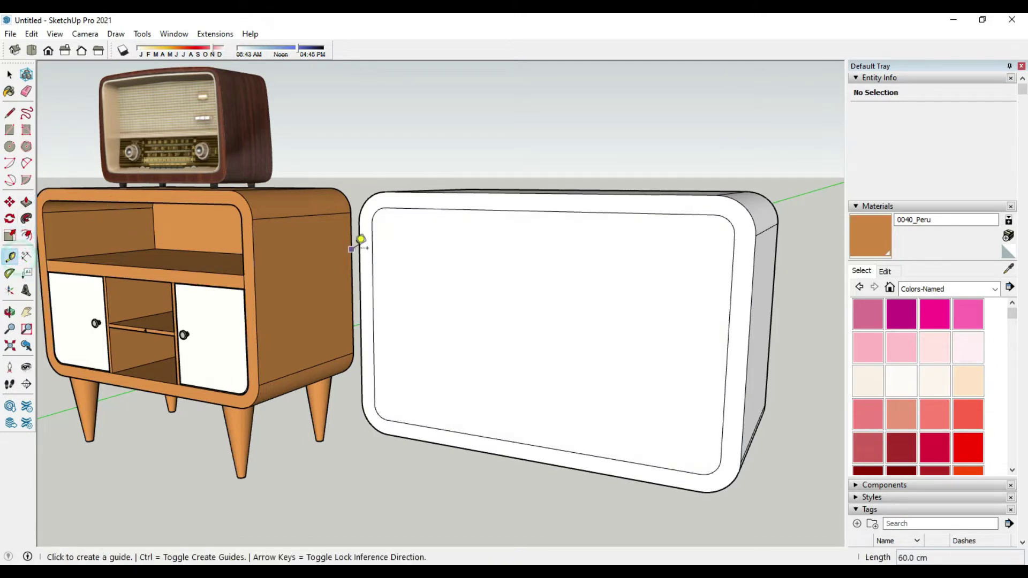
Place horizontal guides 25 cm below the top edge and another 5 cm lower
left_click(570, 212)
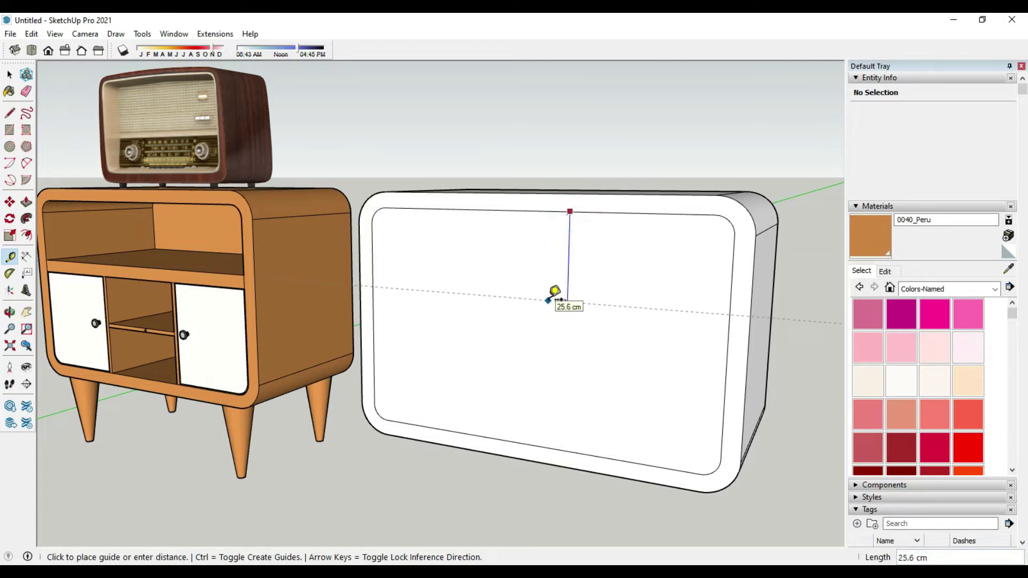
key("Return")
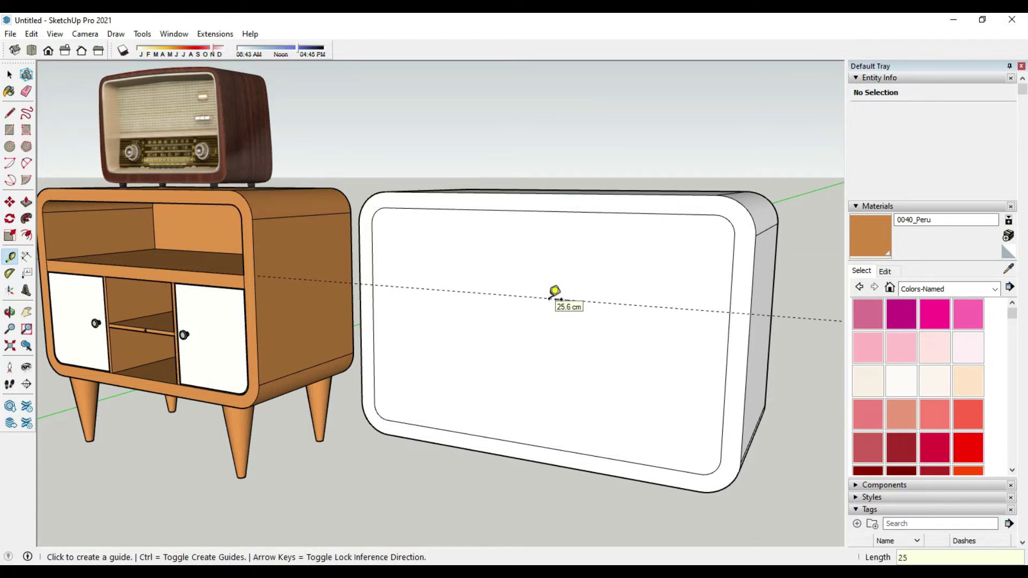
left_click(566, 300)
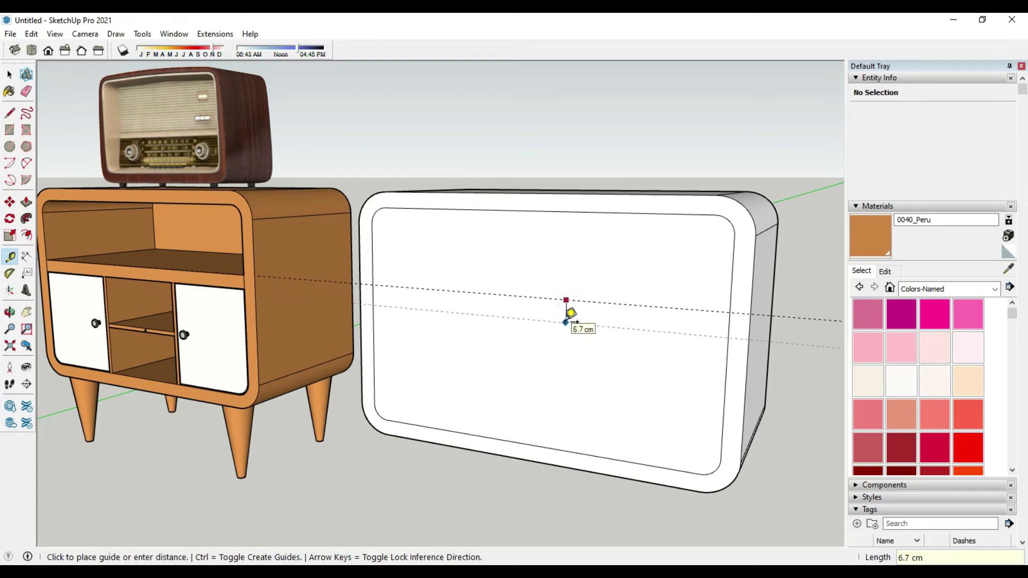
type("5")
key("Return")
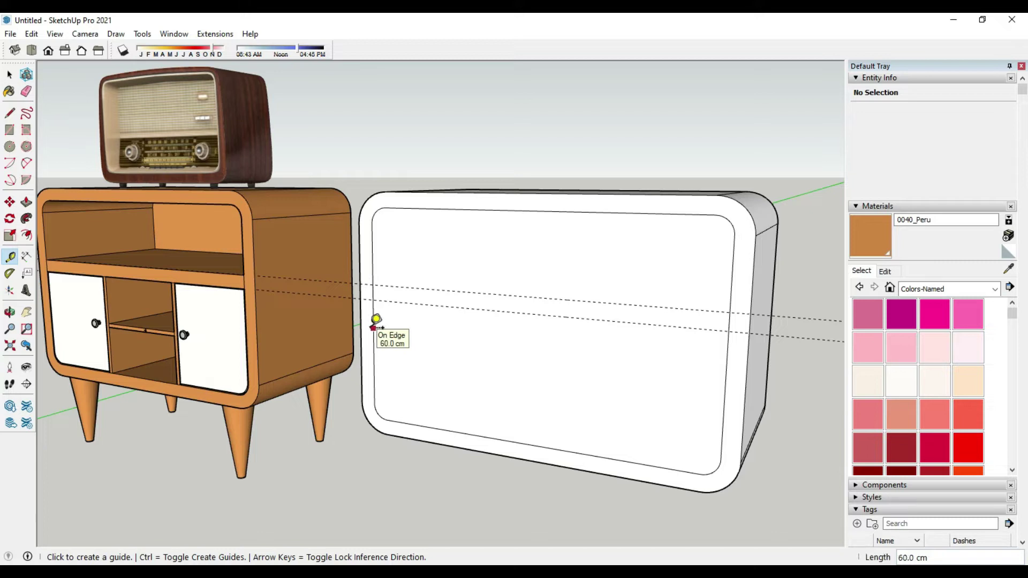
Place vertical guides 35 cm in from the front's left and right edges
left_click(176, 308)
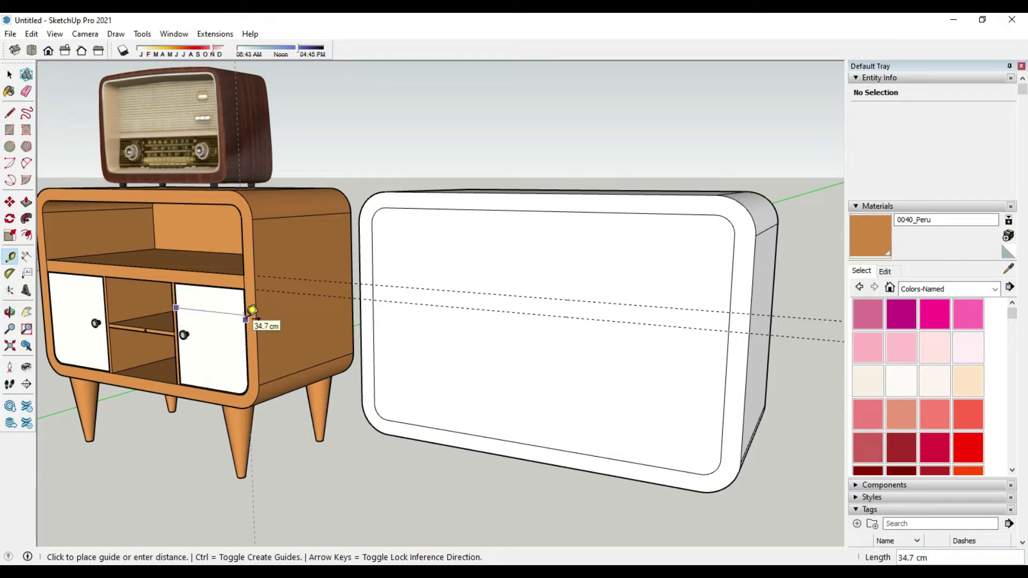
key("Escape")
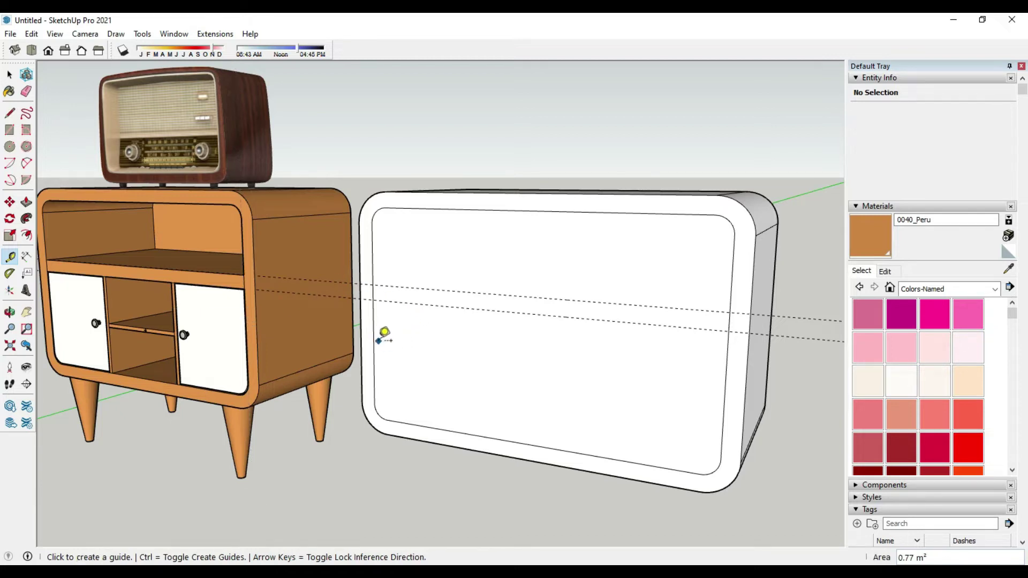
left_click(374, 337)
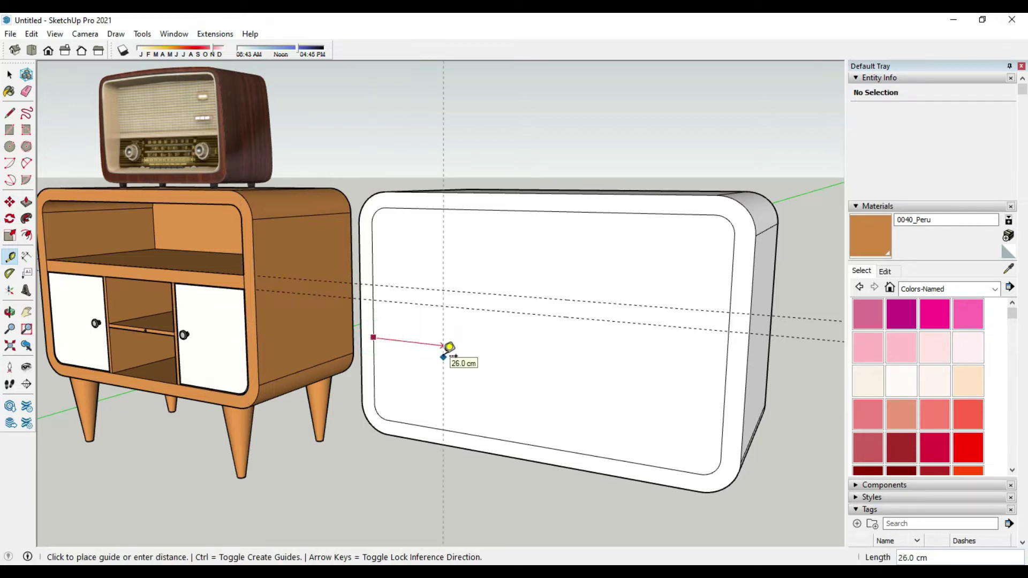
key("Return")
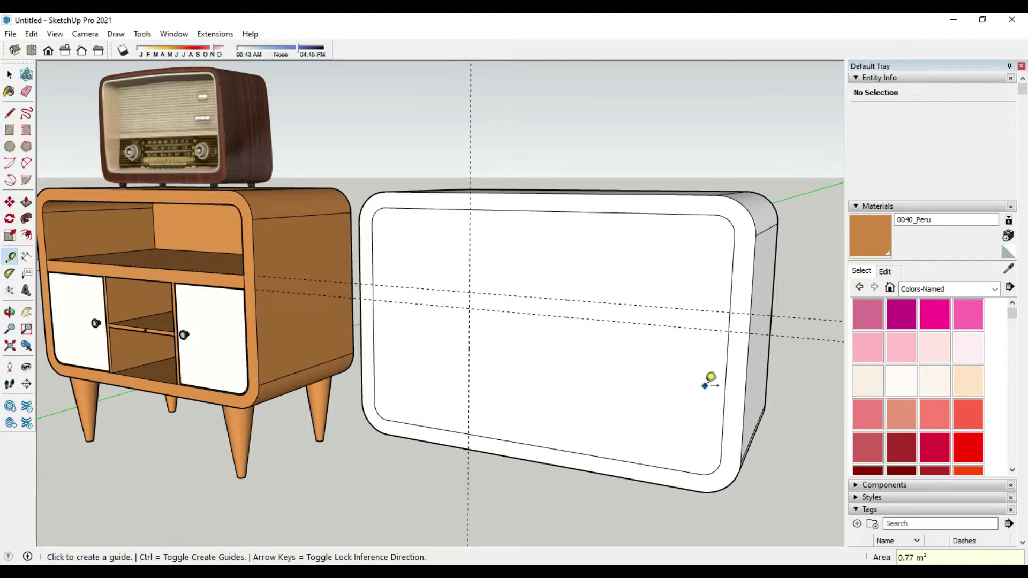
left_click(727, 366)
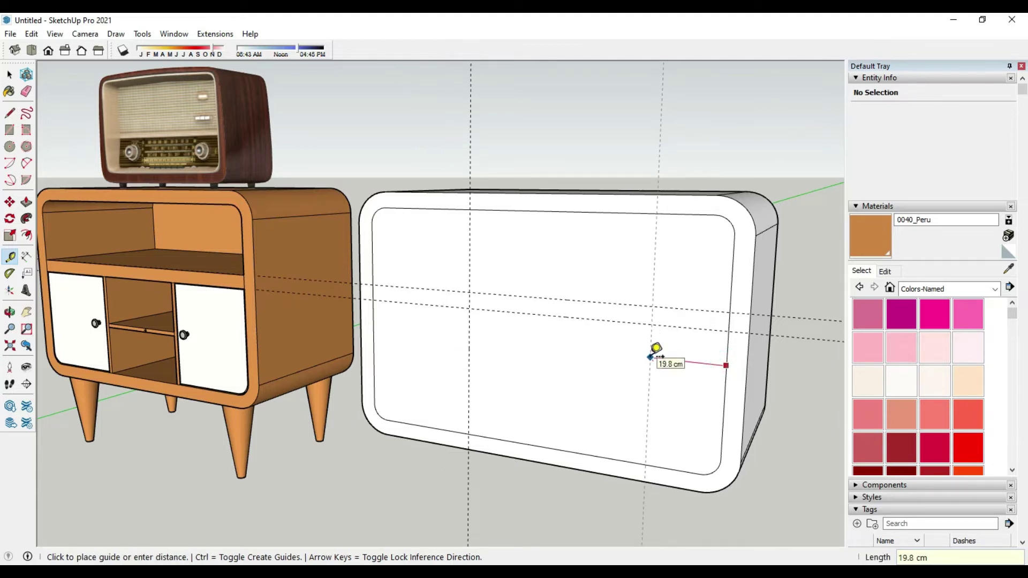
key("Return")
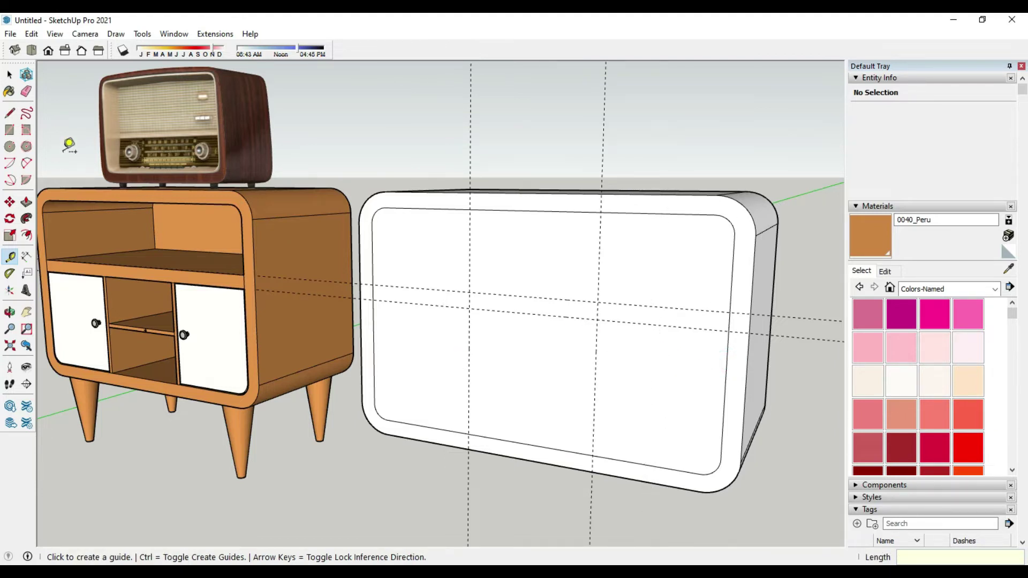
Trace two horizontal lines along the guides across the front
left_click(10, 113)
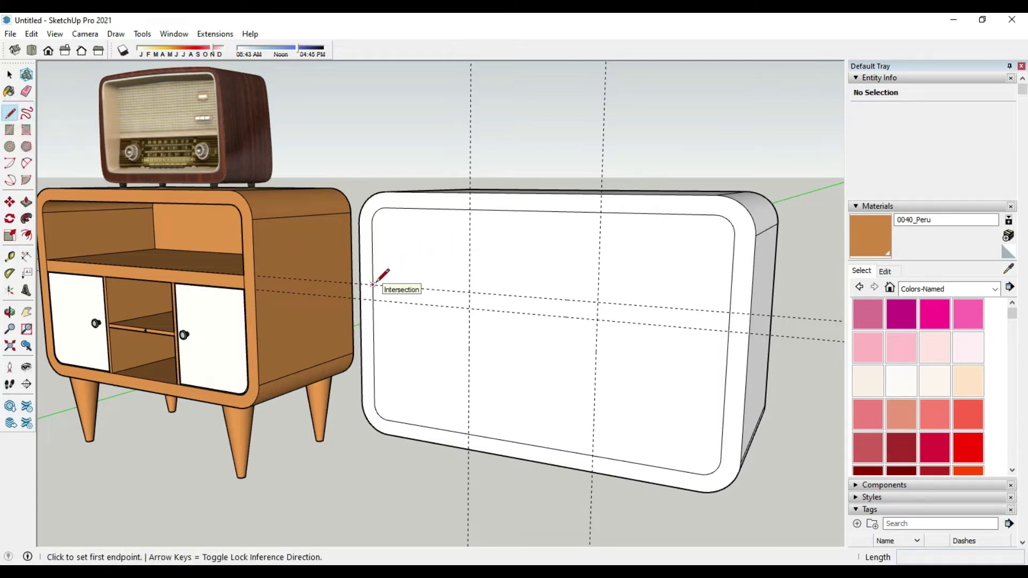
left_click(373, 284)
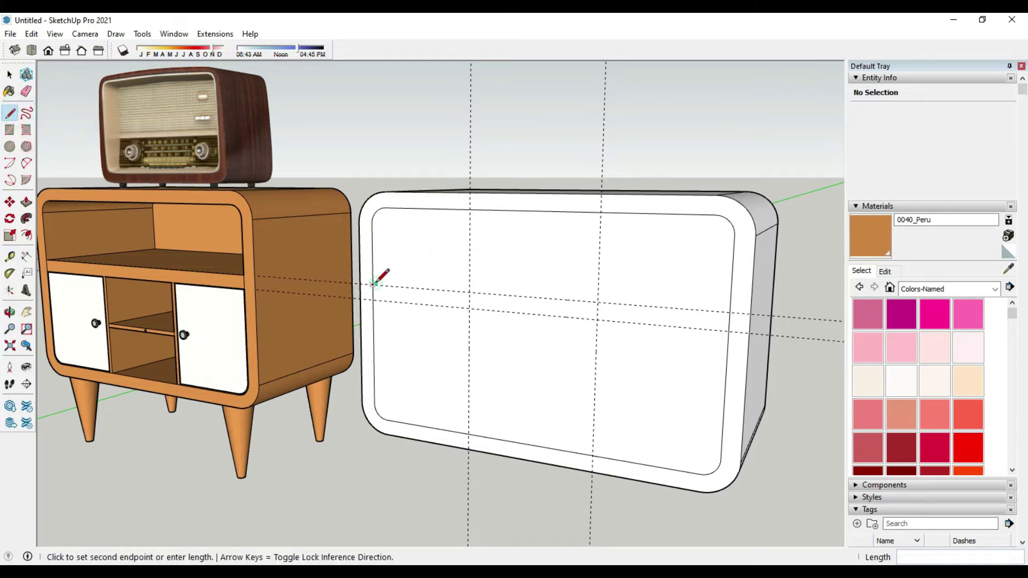
left_click(731, 312)
left_click(724, 331)
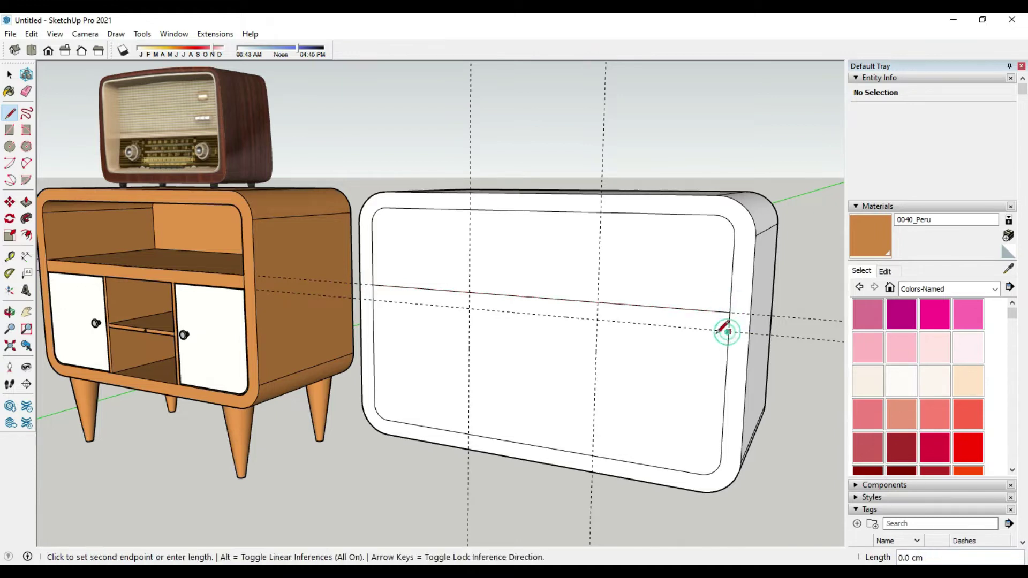
left_click(374, 299)
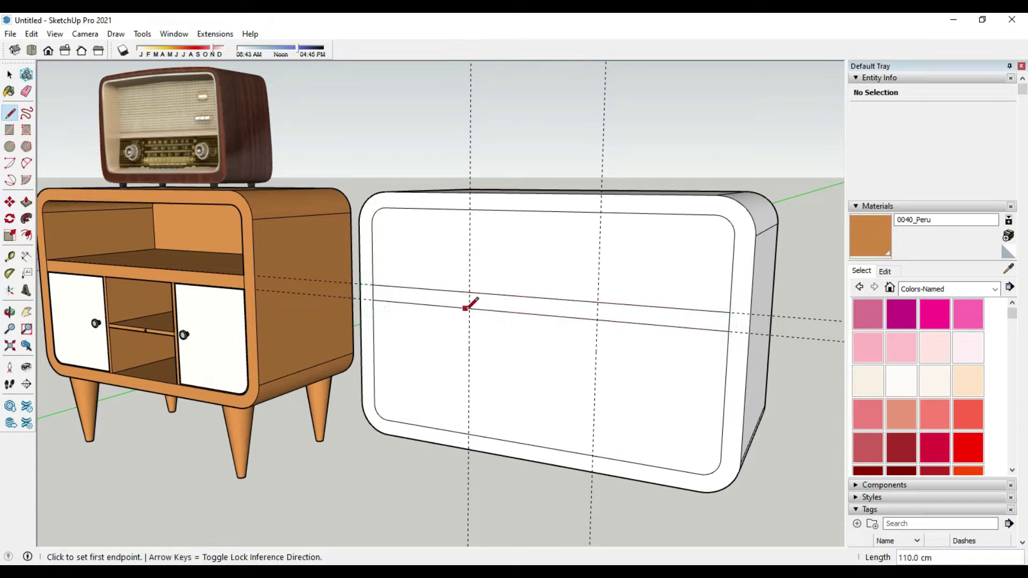
Draw vertical lines down to the bottom edge and split the centre panel in two
left_click(469, 309)
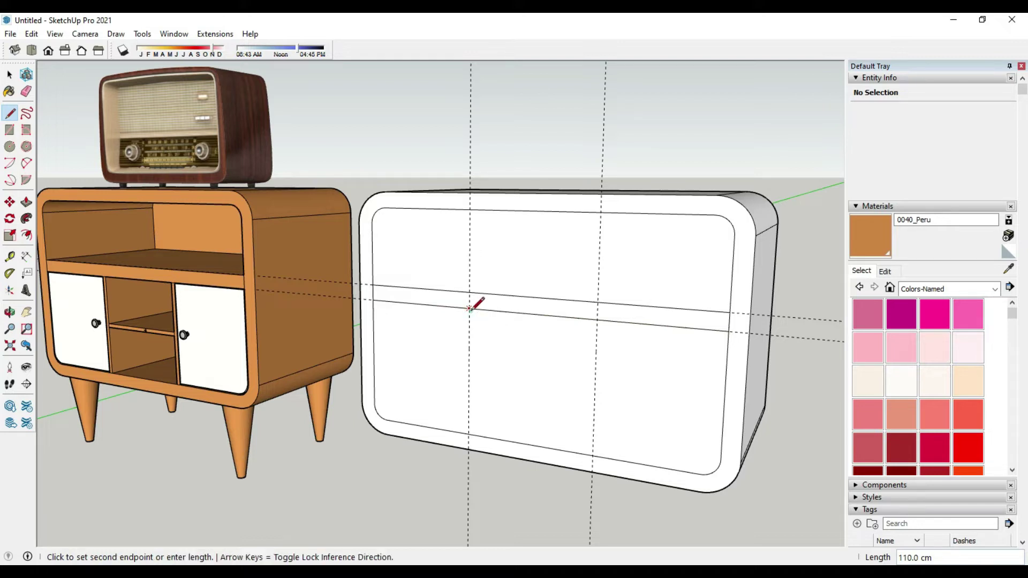
left_click(469, 434)
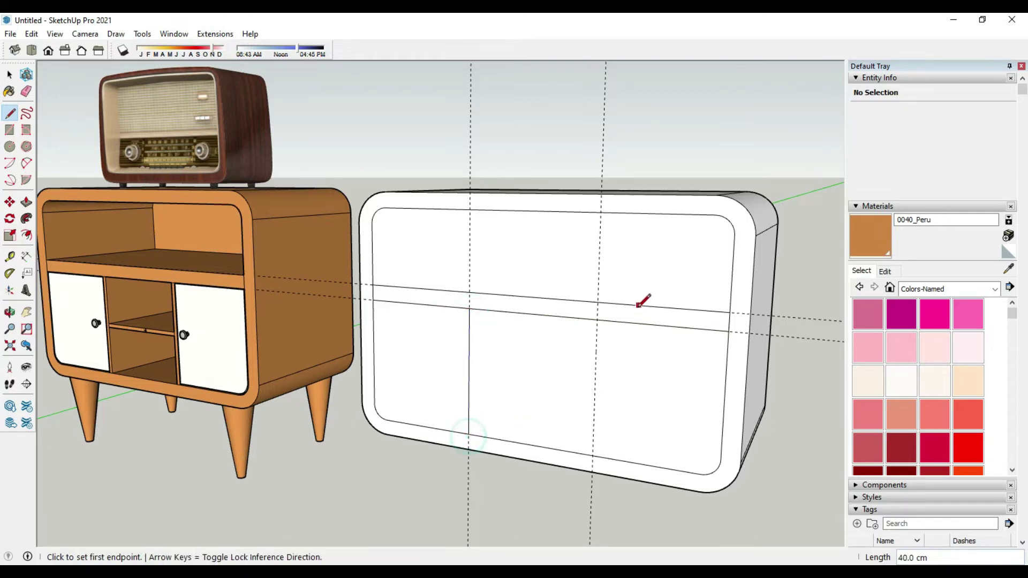
left_click(597, 320)
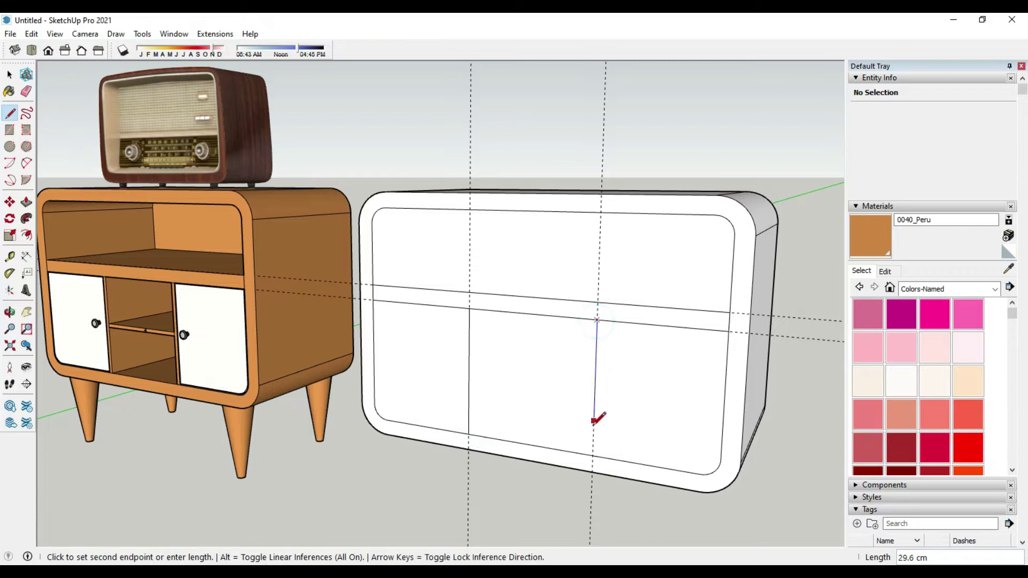
left_click(593, 455)
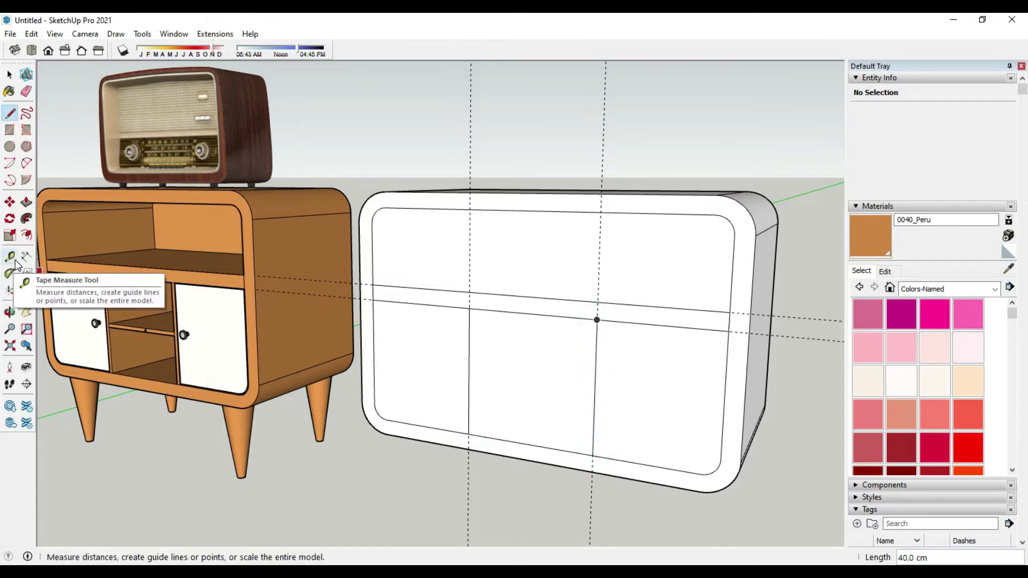
left_click(469, 372)
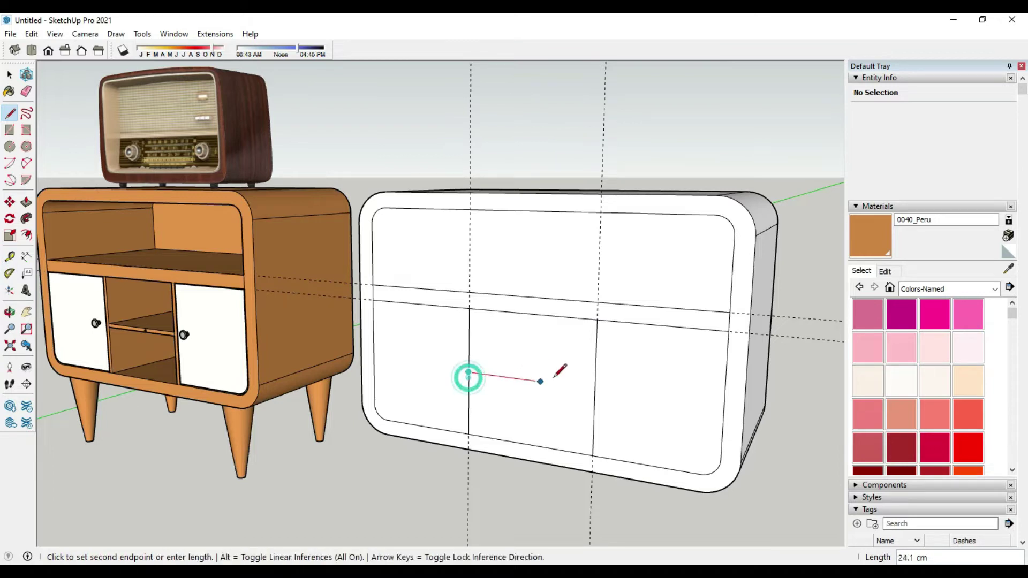
left_click(594, 388)
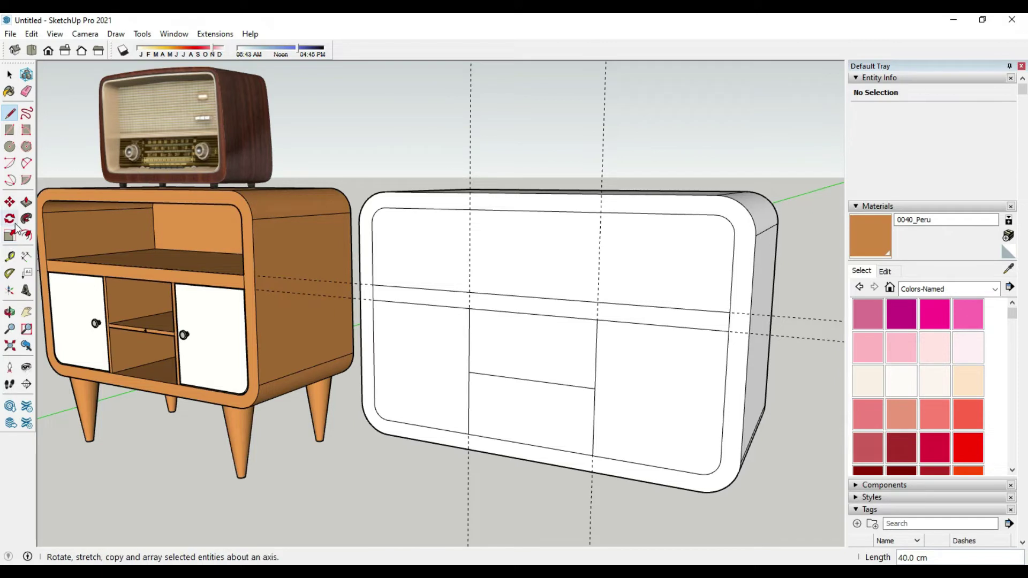
Add guides offset from the centre panel's vertical edges, including a 1.5 cm one
left_click(11, 257)
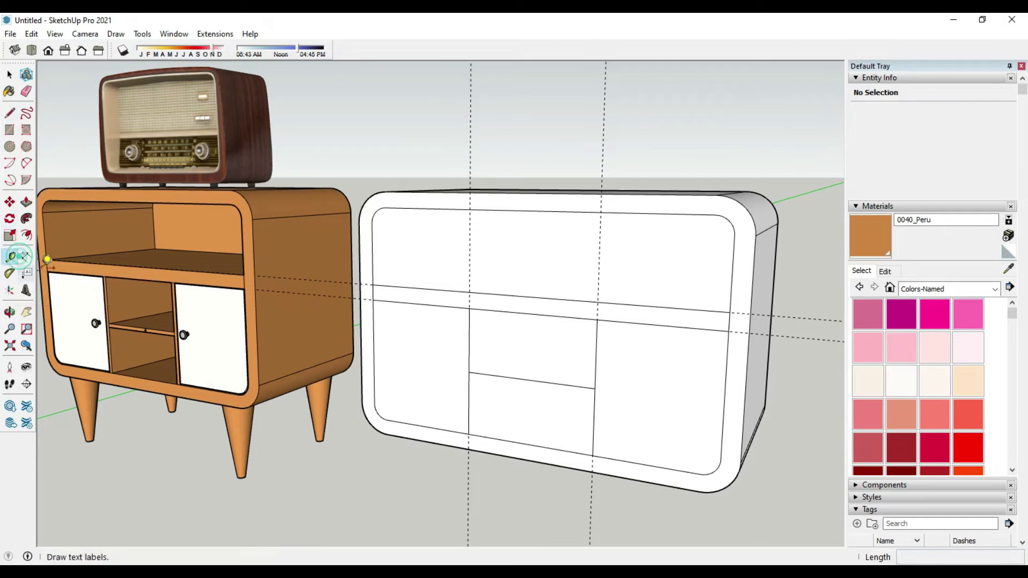
left_click(469, 341)
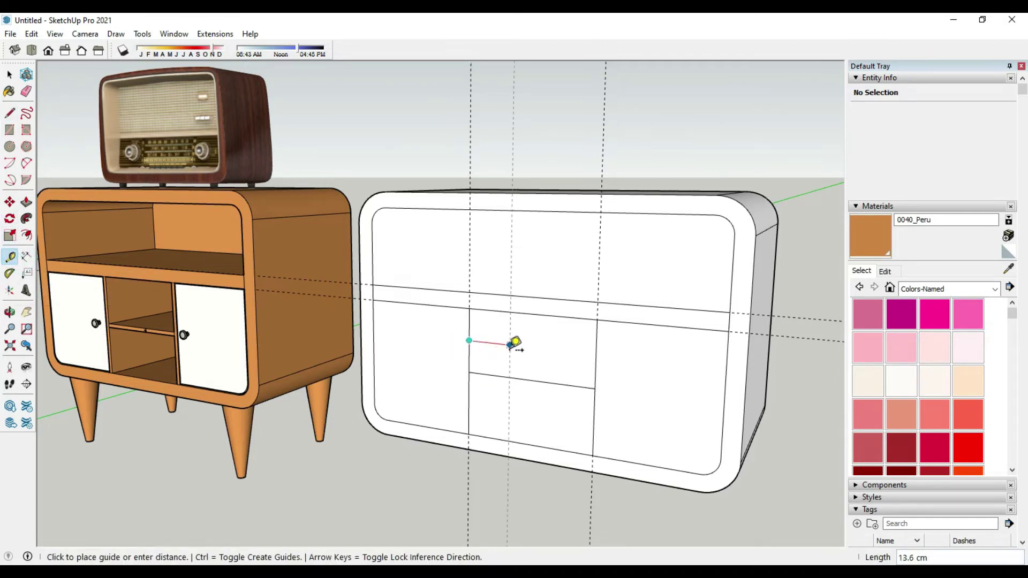
type("5")
key("Return")
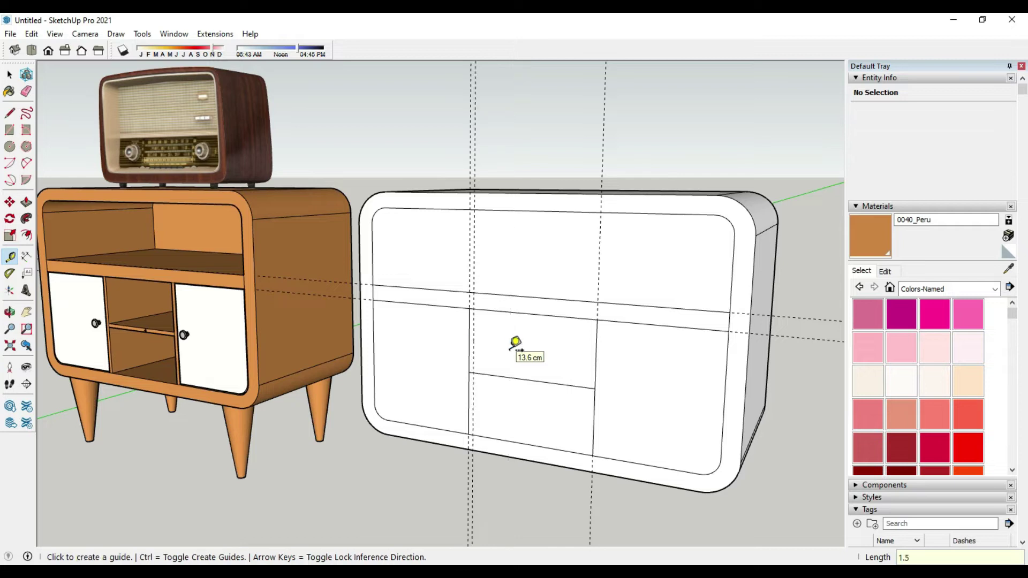
left_click(592, 364)
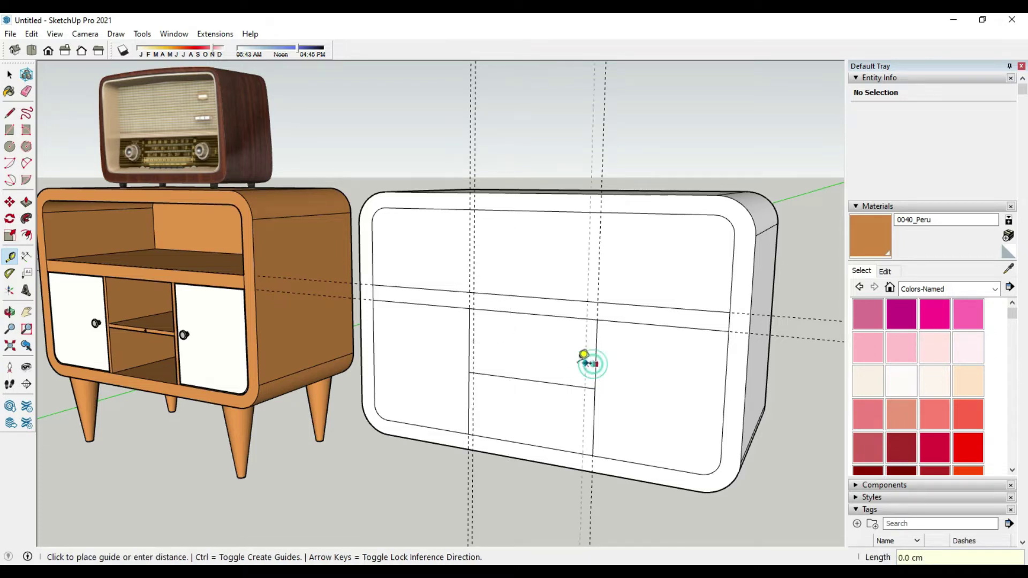
left_click(563, 351)
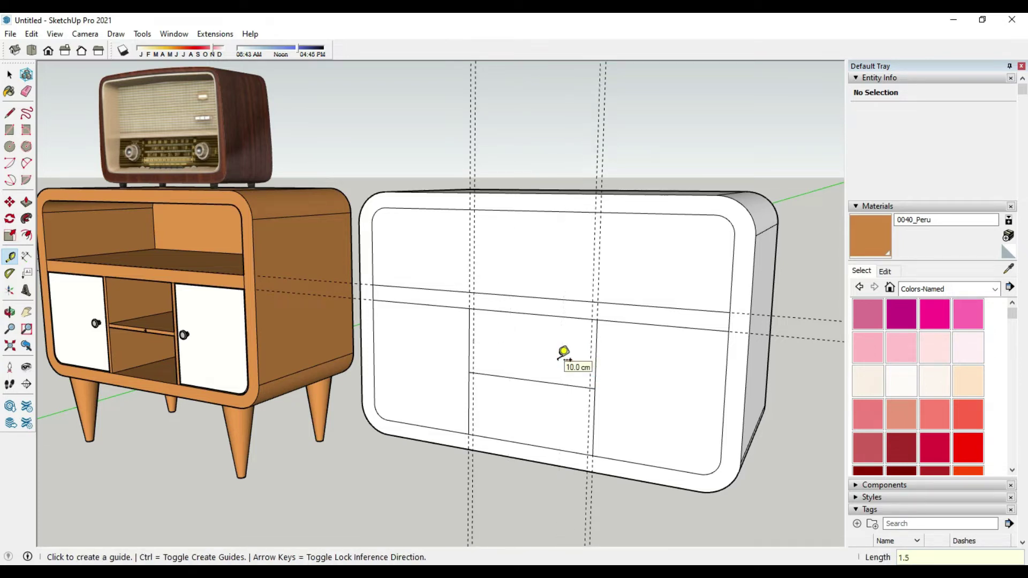
Add 0.75 cm guides from the lower edge and a 1.5 cm guide from the middle line
left_click(529, 380)
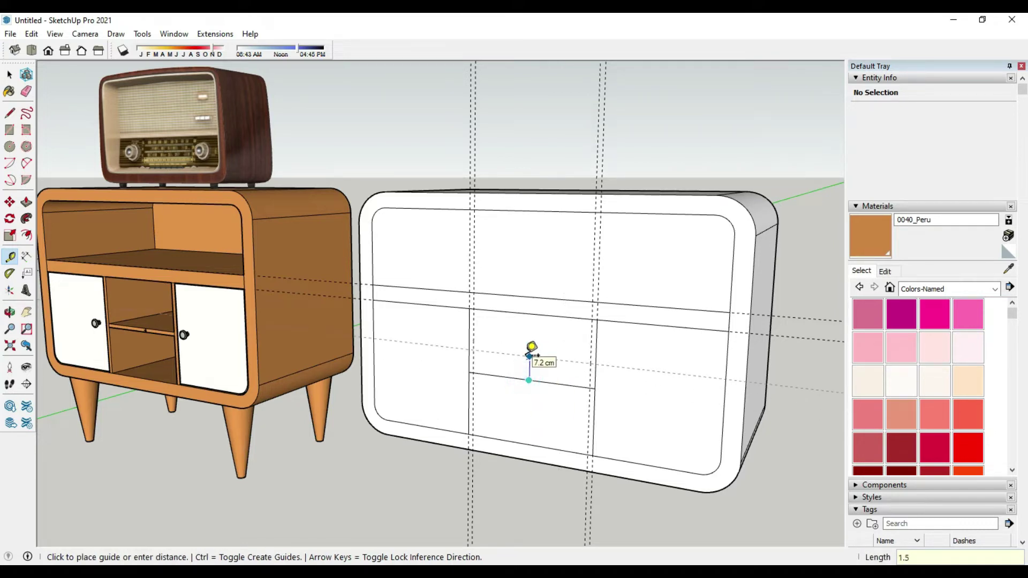
left_click(530, 354)
left_click(529, 381)
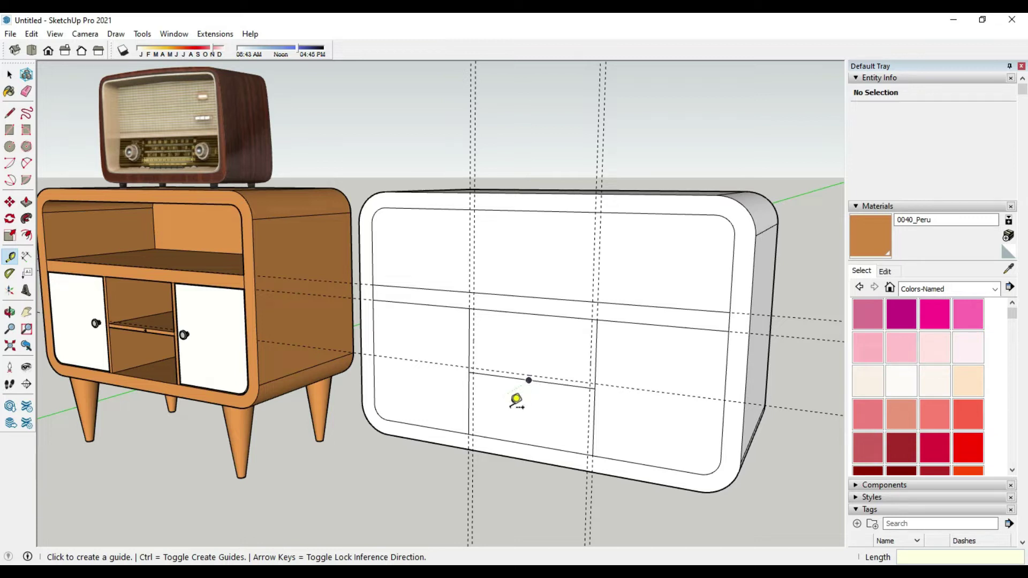
left_click(529, 380)
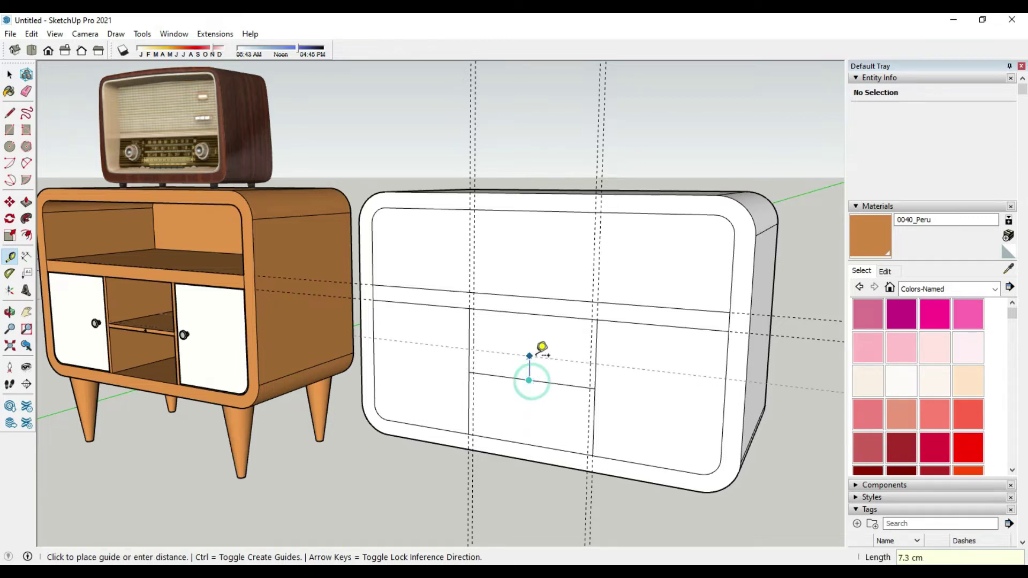
type("75")
key("Return")
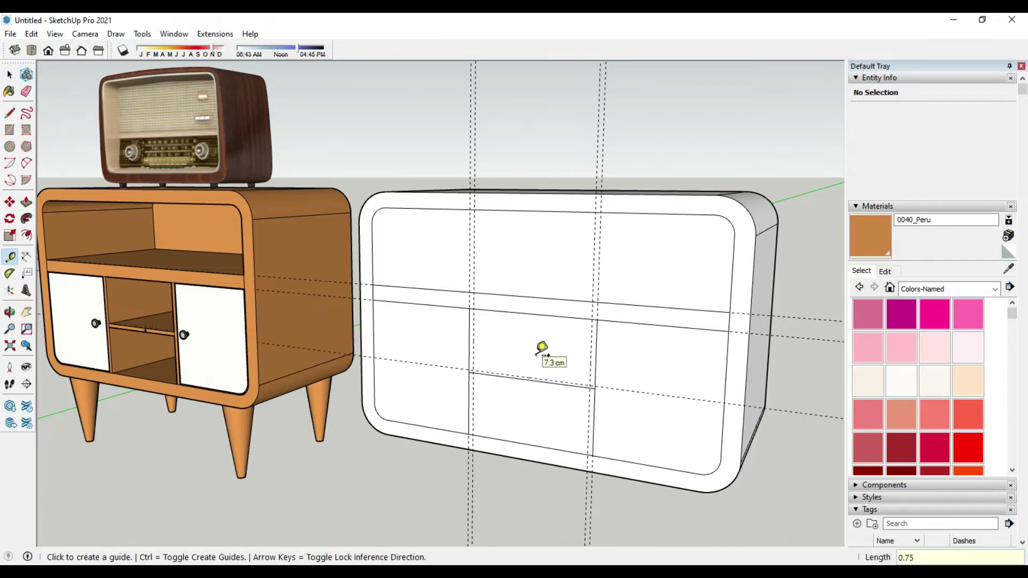
left_click(529, 380)
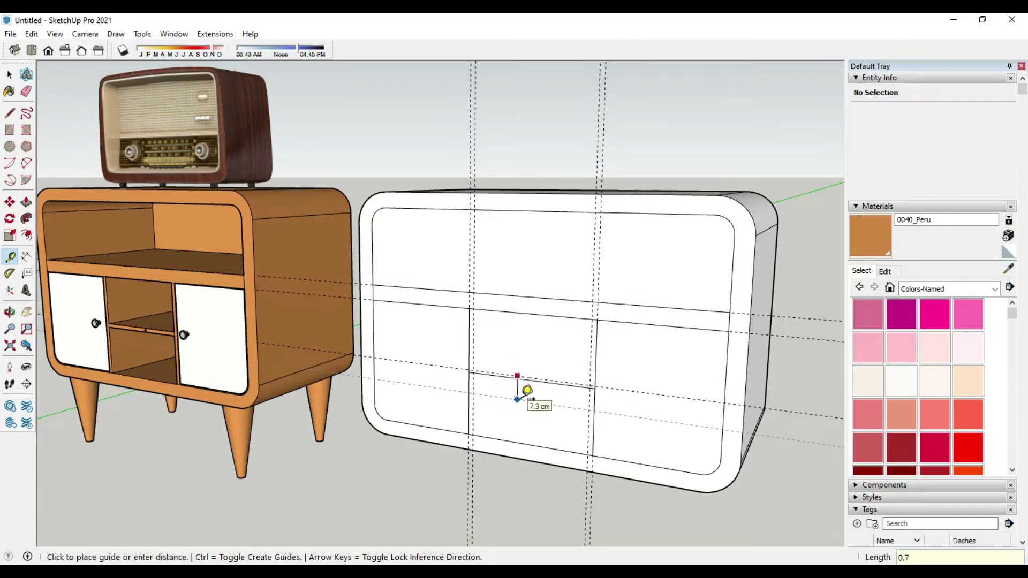
type("5")
key("Return")
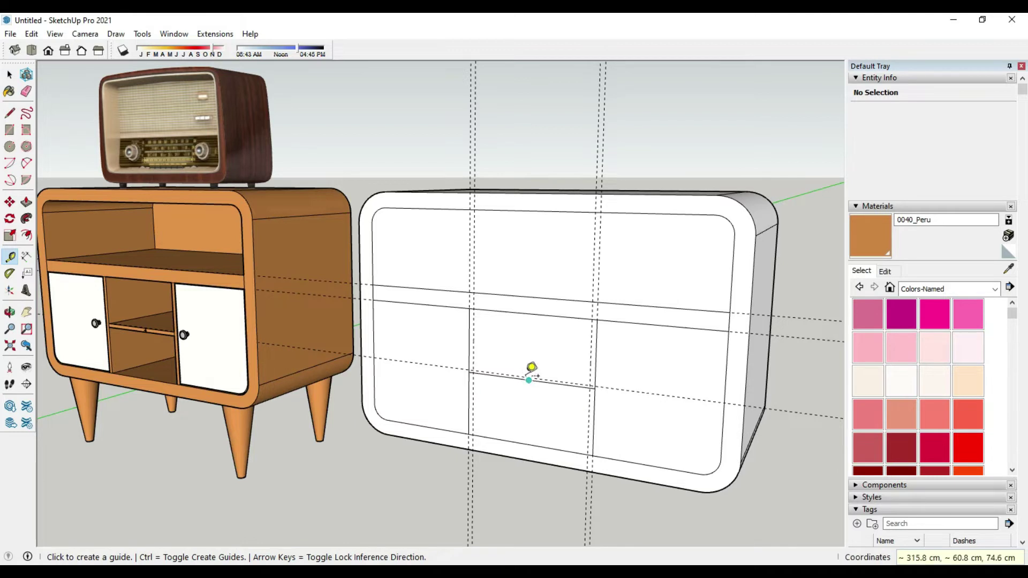
scroll(523, 378, "up", 3)
left_click(518, 375)
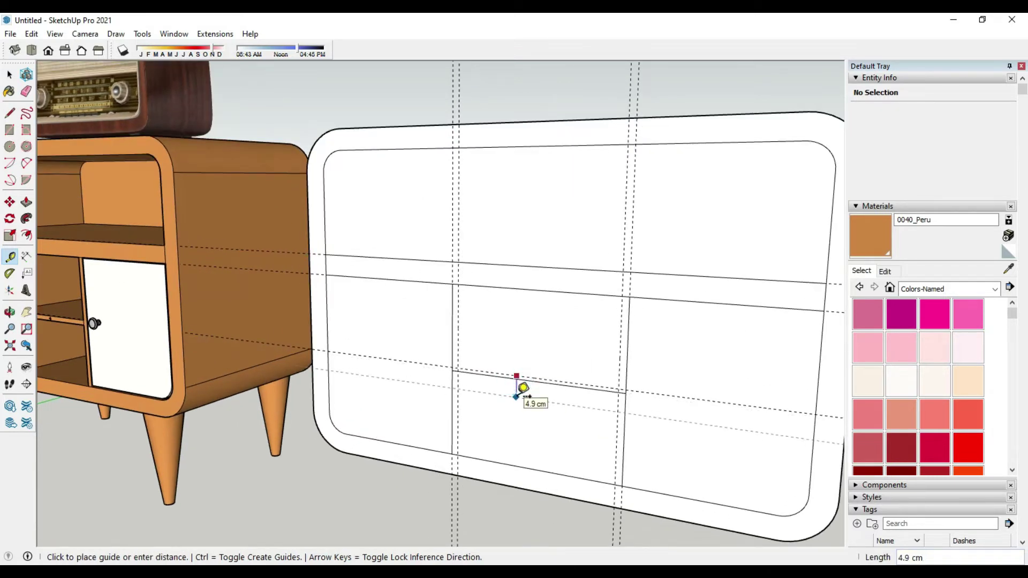
key("Return")
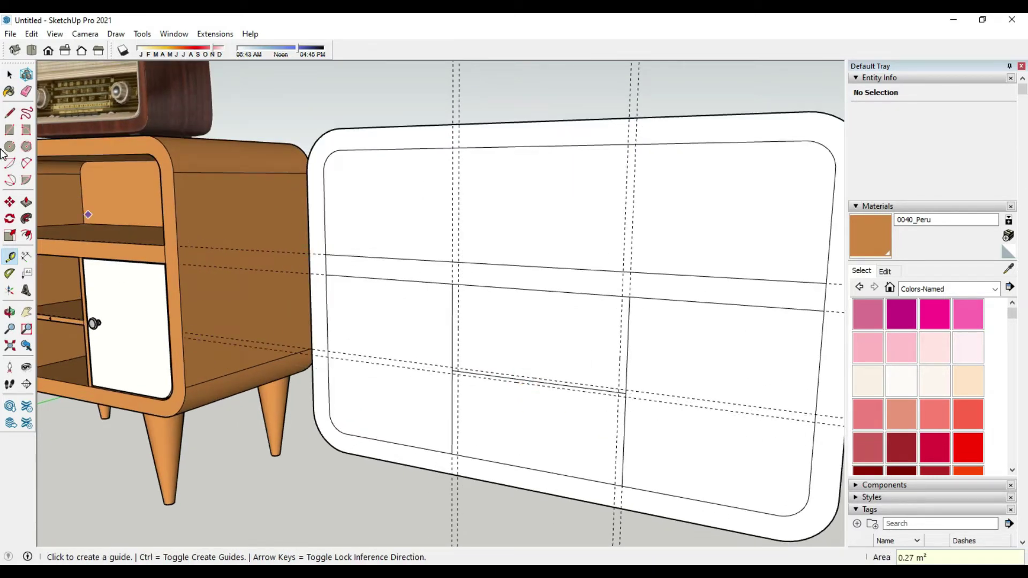
left_click(9, 113)
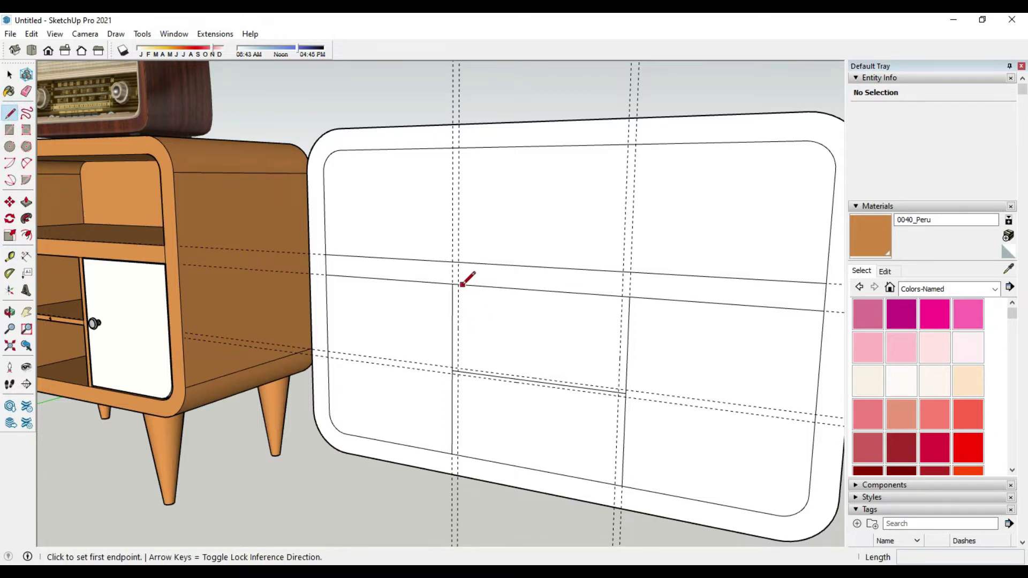
Draw two vertical edges along the offset guides down to the bottom edge
scroll(463, 282, "up", 1)
left_click(458, 284)
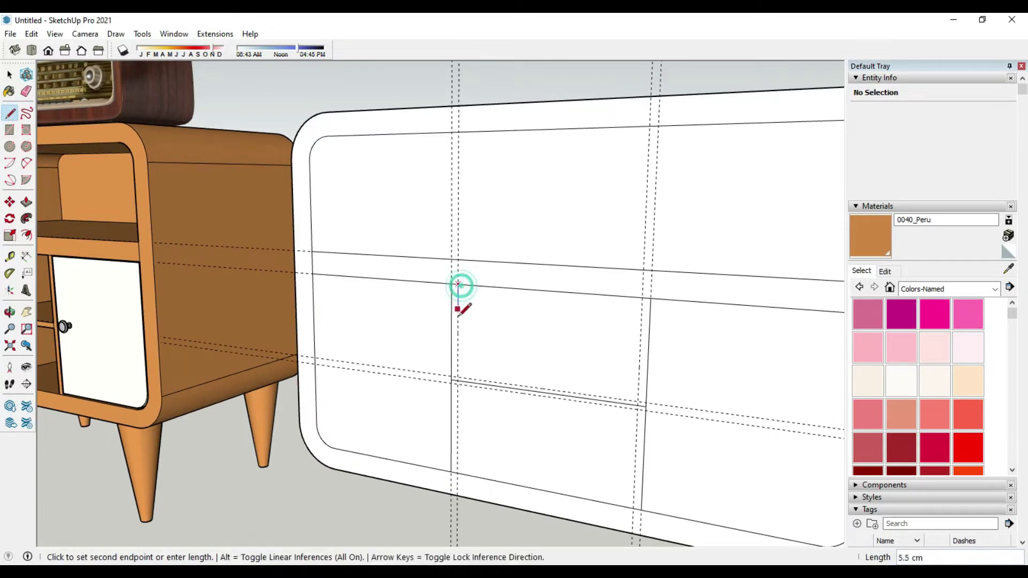
left_click(457, 473)
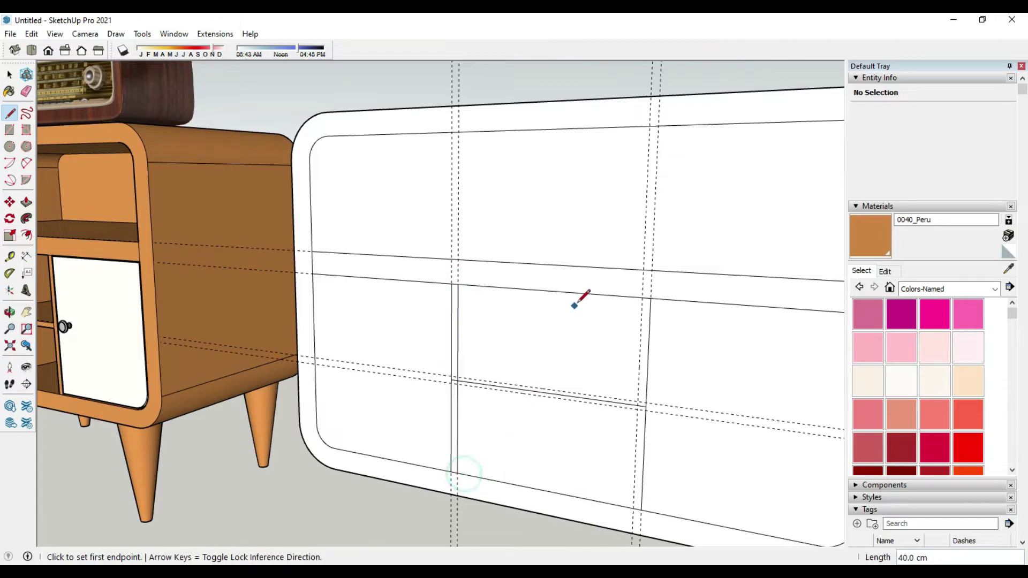
left_click(643, 297)
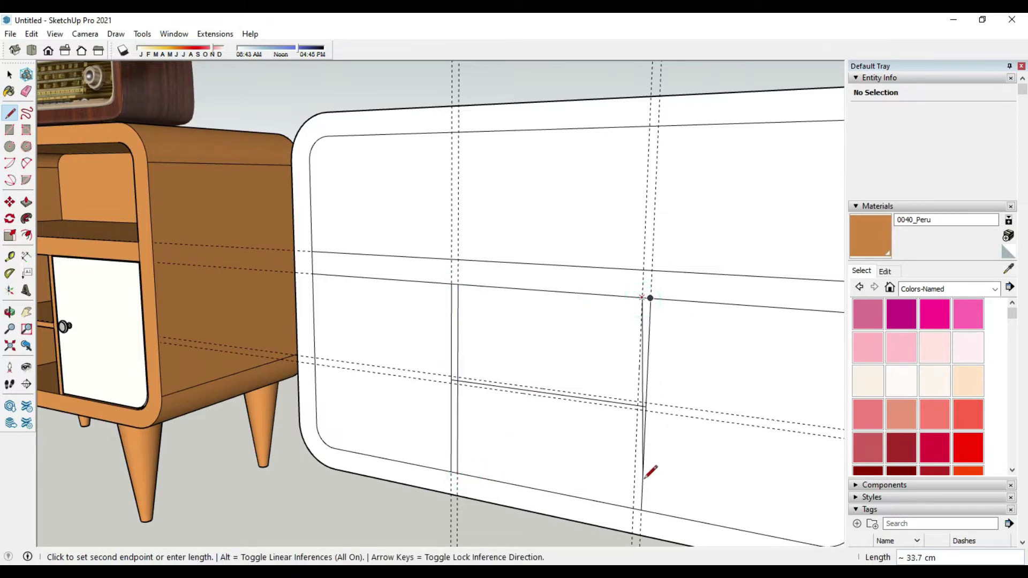
left_click(633, 507)
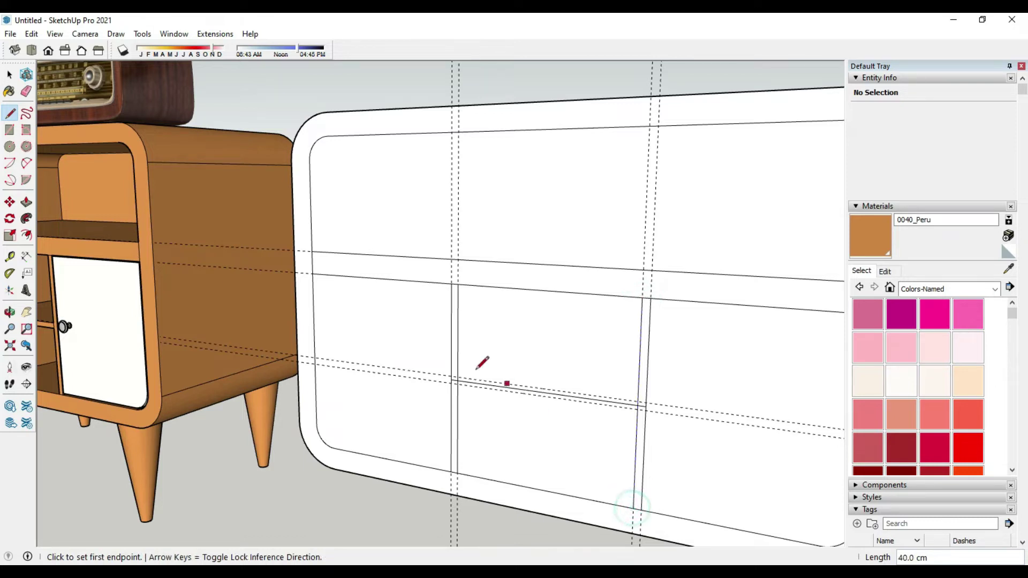
Draw two horizontal edges between guide intersections to outline the thin shelf strip
scroll(463, 378, "up", 3)
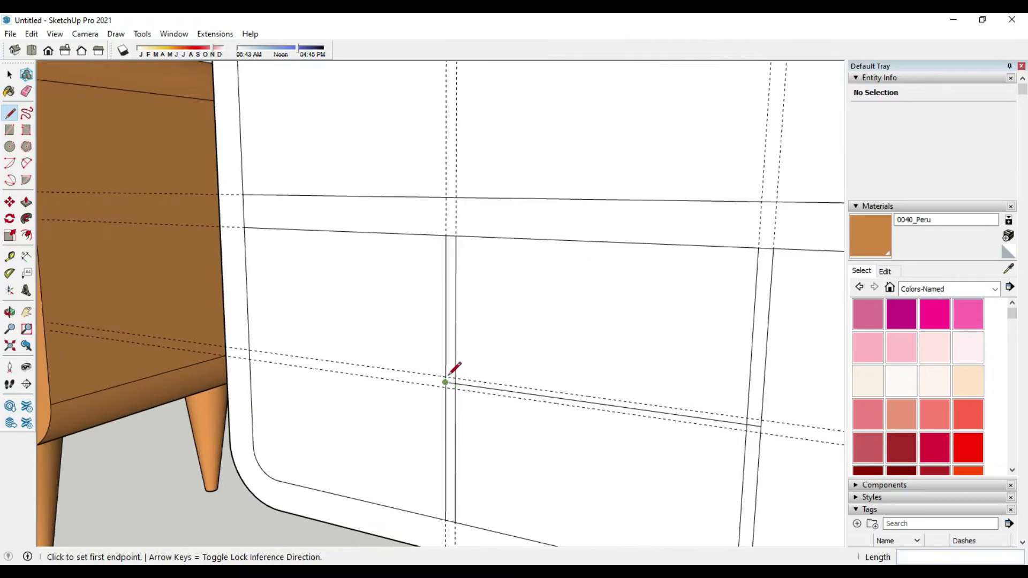
scroll(456, 377, "up", 1)
left_click(455, 378)
scroll(581, 369, "down", 2)
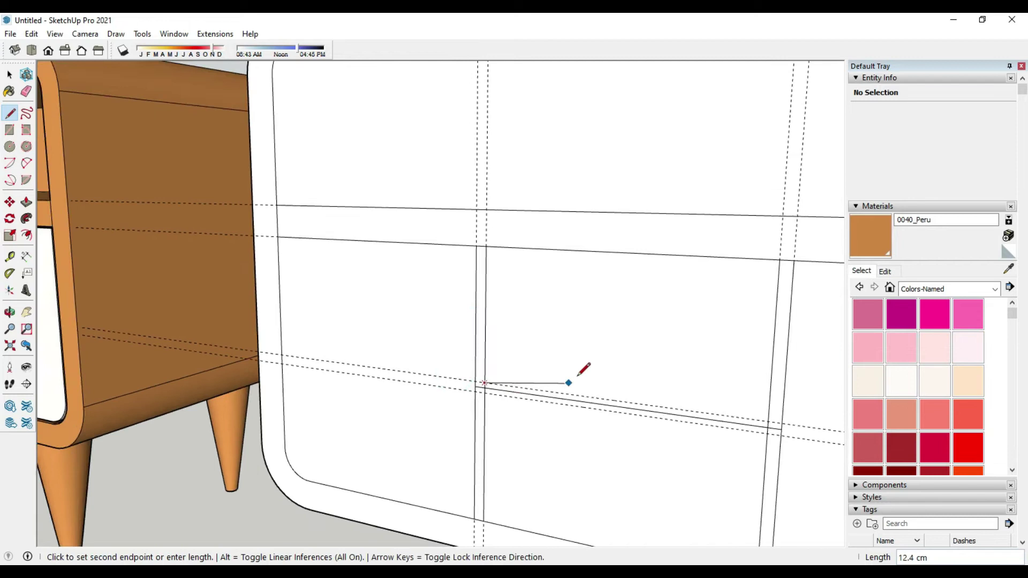
scroll(668, 402, "down", 2)
scroll(723, 413, "up", 2)
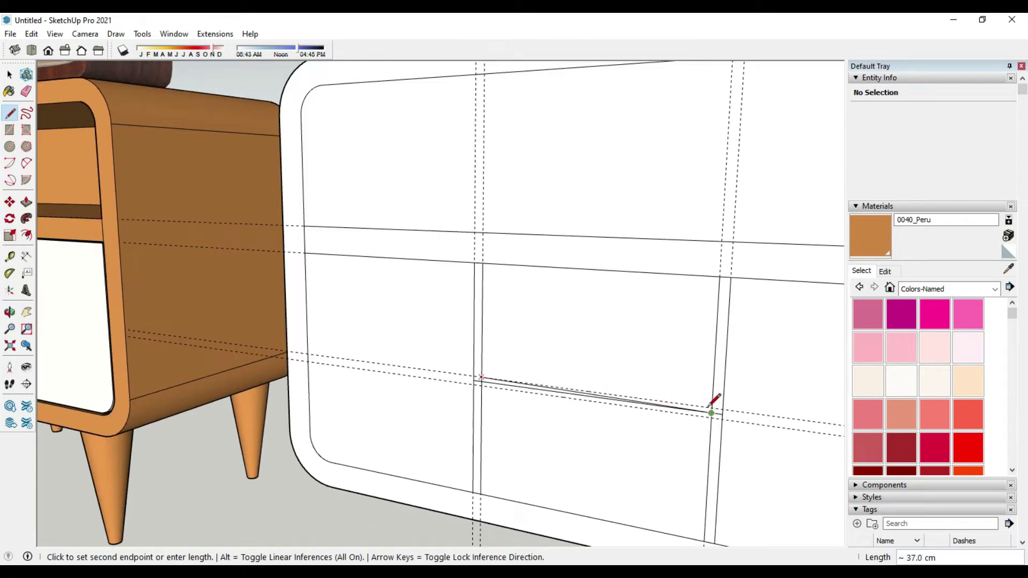
scroll(712, 413, "up", 2)
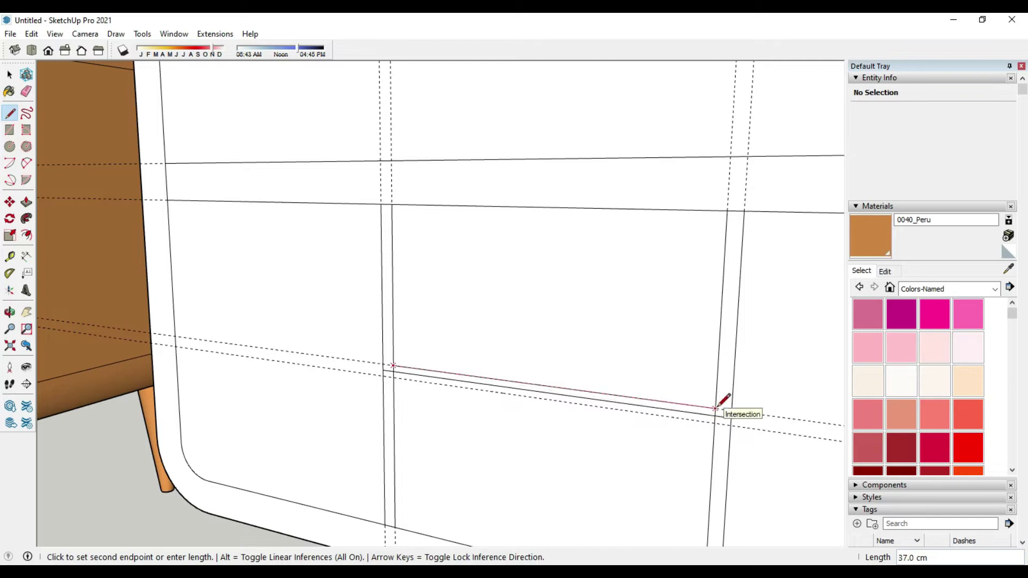
left_click(716, 409)
left_click(715, 416)
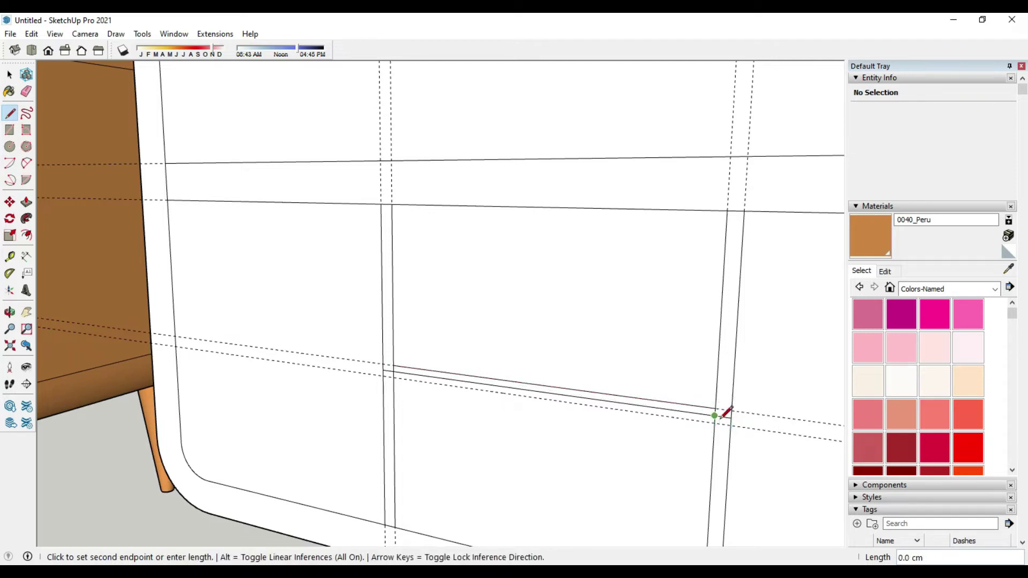
key("Escape")
left_click(715, 423)
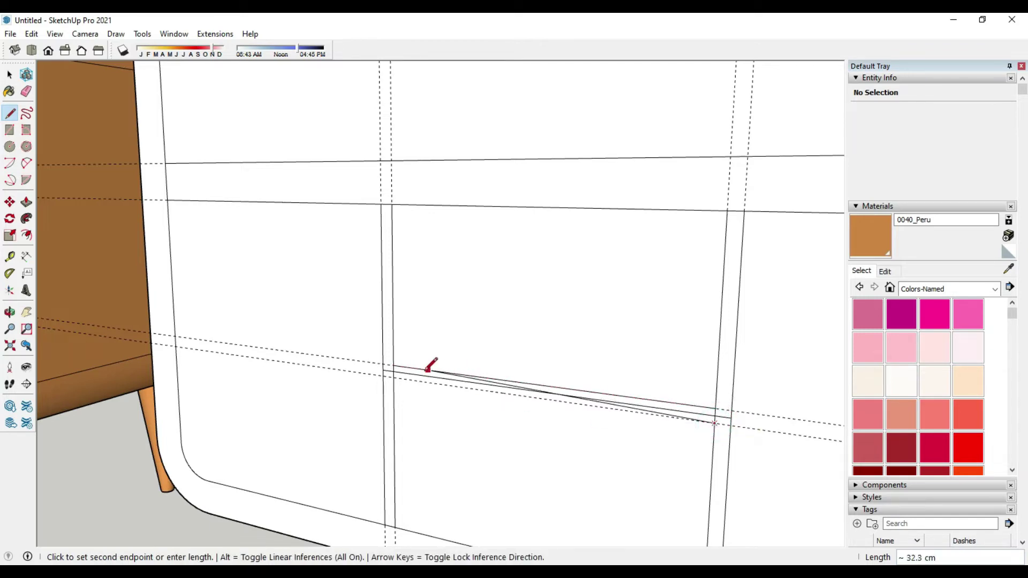
left_click(395, 377)
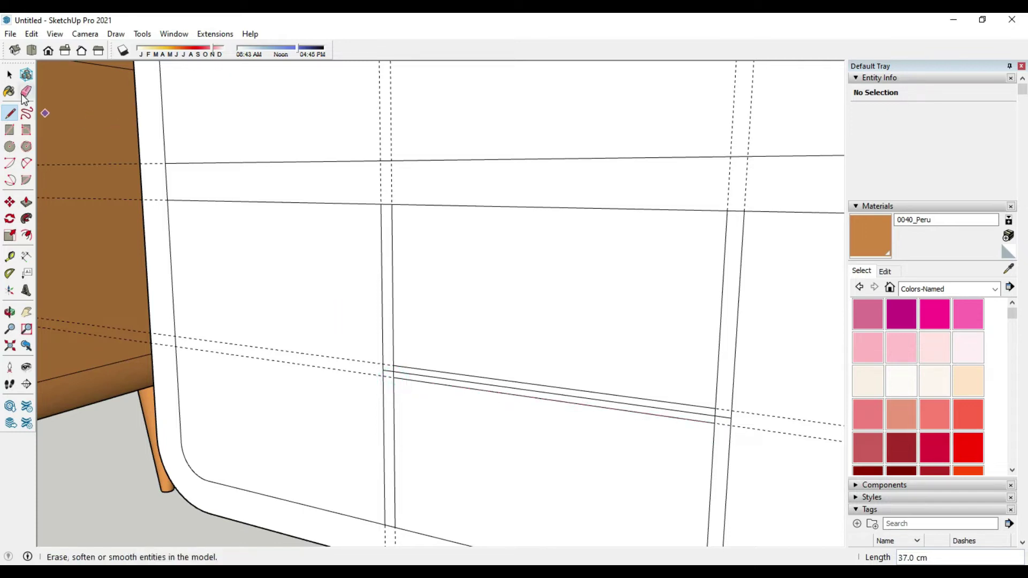
Erase both pairs of vertical guides and the horizontal guide lines on the cabinet front
key("space")
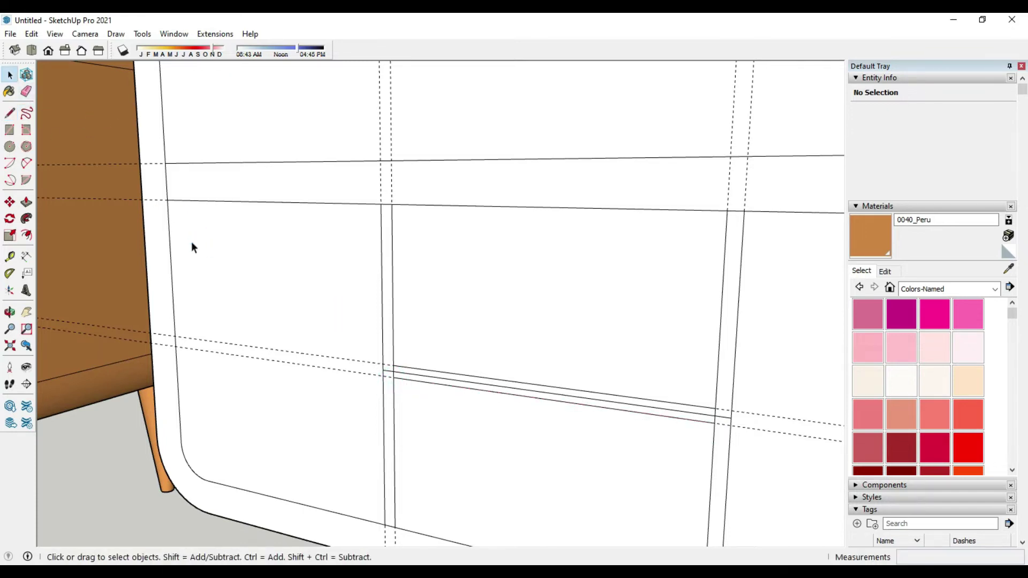
left_click(27, 92)
scroll(333, 257, "down", 3)
scroll(451, 202, "down", 2)
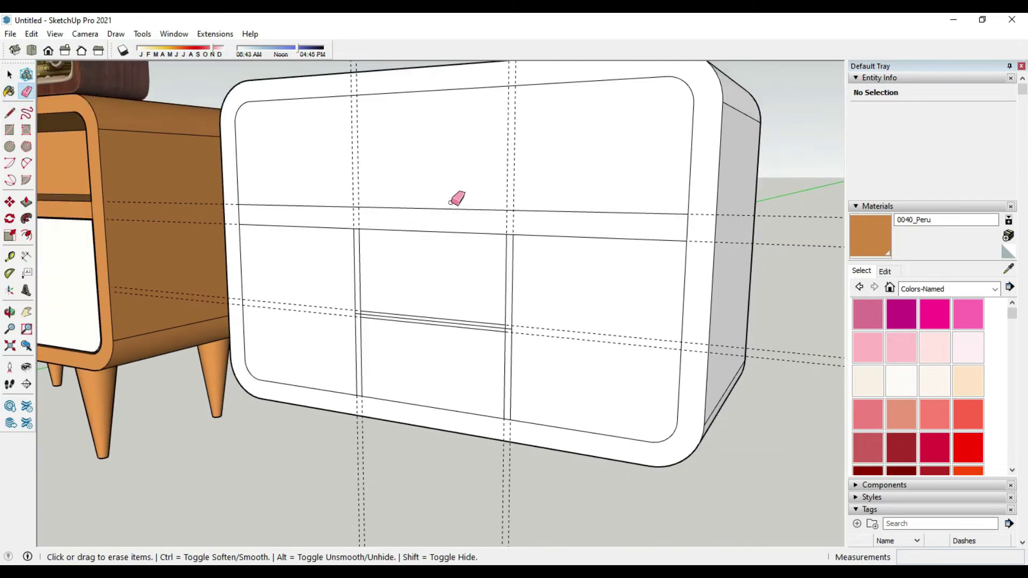
left_click(514, 175)
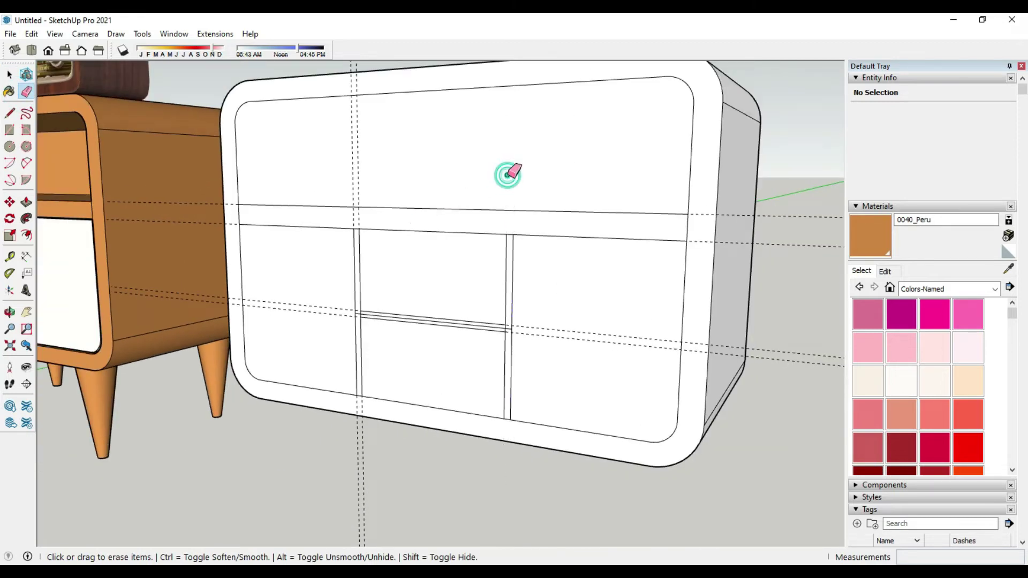
left_click(346, 170)
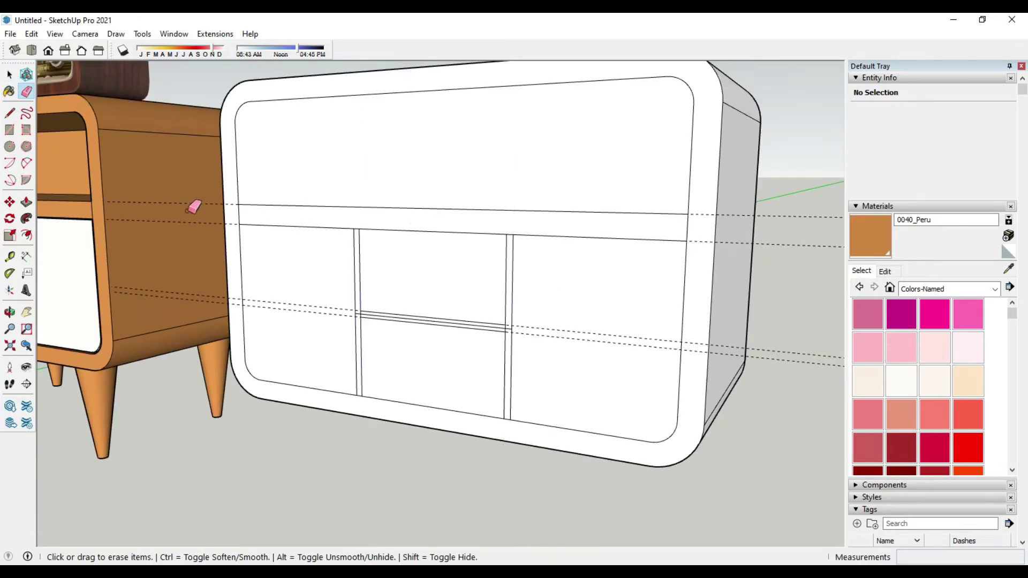
left_click_drag(792, 197, 802, 332)
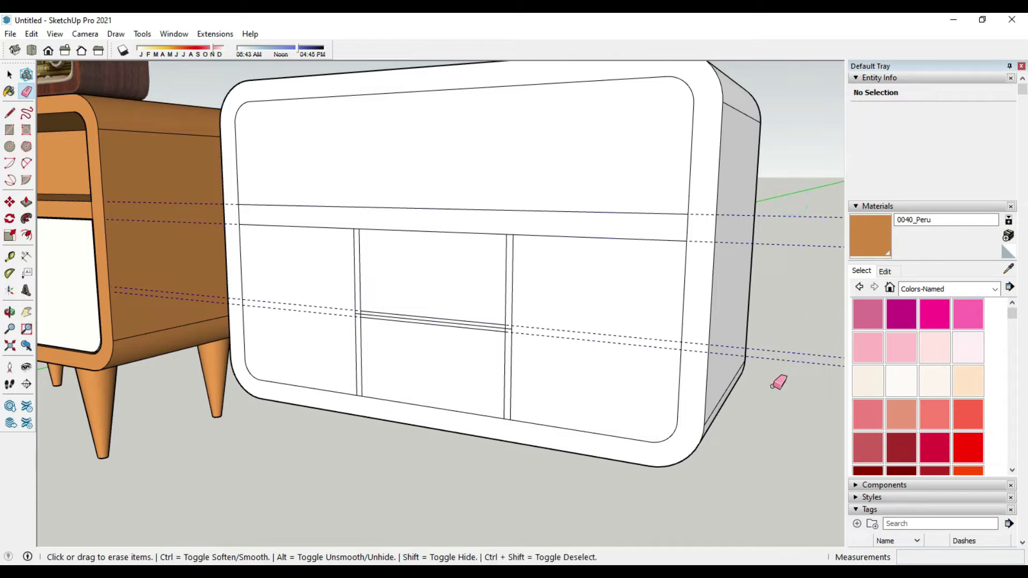
left_click_drag(776, 384, 775, 384)
Erase the stray edges at the drawer junction and bring the whole cabinet back into view
scroll(495, 316, "up", 3)
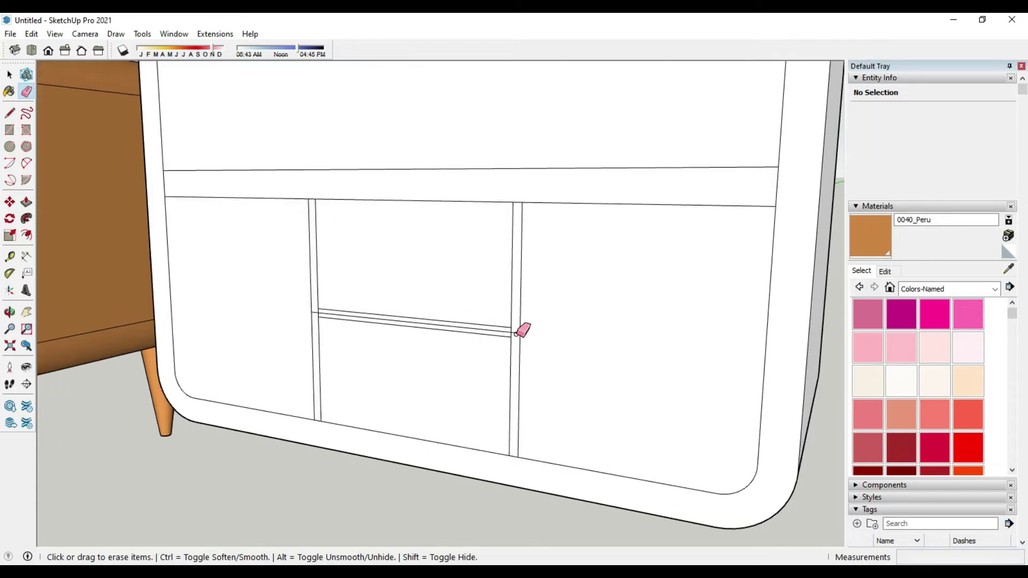
scroll(516, 330, "up", 2)
mouse_move(517, 335)
left_mouse_down()
mouse_move(470, 331)
mouse_move(477, 326)
left_mouse_up()
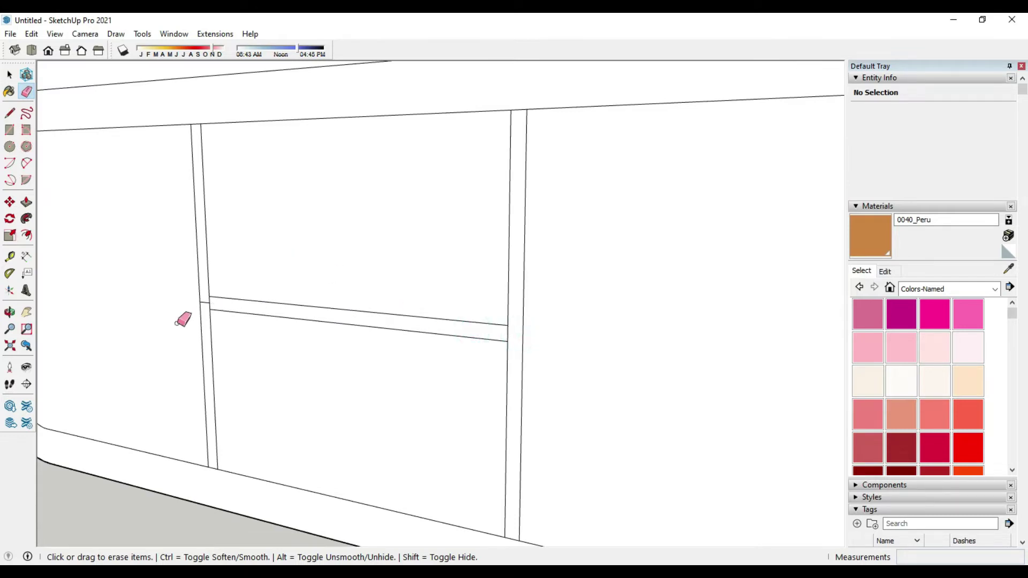
scroll(203, 311, "up", 2)
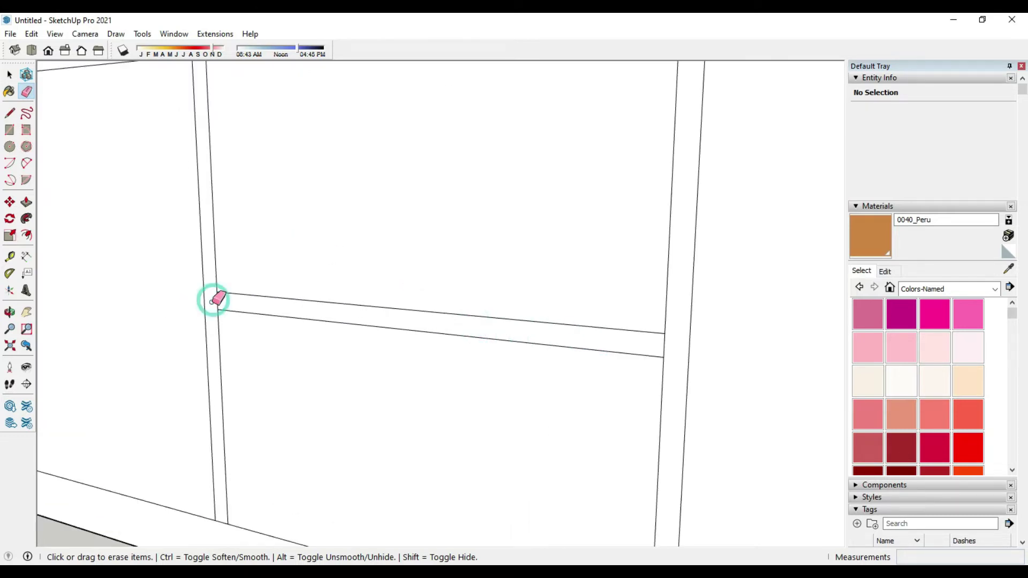
scroll(213, 300, "down", 5)
scroll(241, 291, "down", 2)
middle_click_drag(282, 321, 472, 389, "shift")
Push the white cabinet's upper front face back 56 cm into an open shelf
scroll(472, 390, "down", 1)
left_click(9, 75)
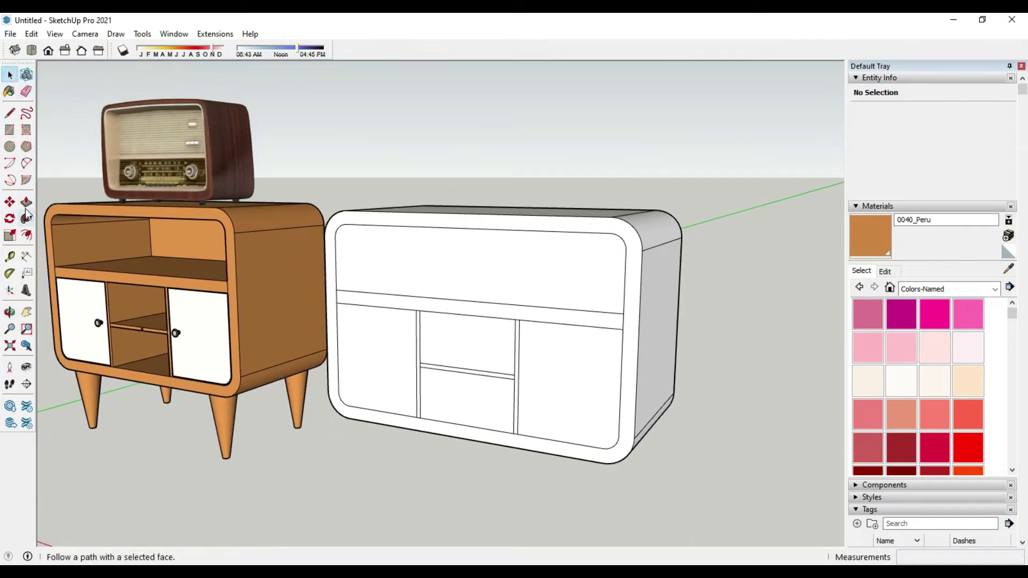
left_click(27, 202)
mouse_move(510, 336)
middle_mouse_down()
mouse_move(512, 328)
mouse_move(466, 372)
middle_mouse_up()
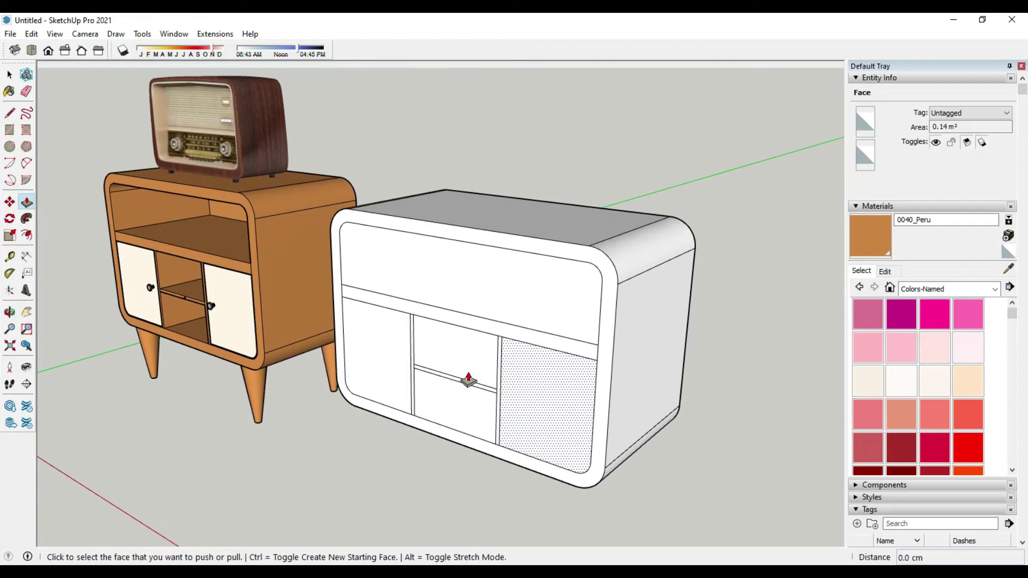
left_click(503, 284)
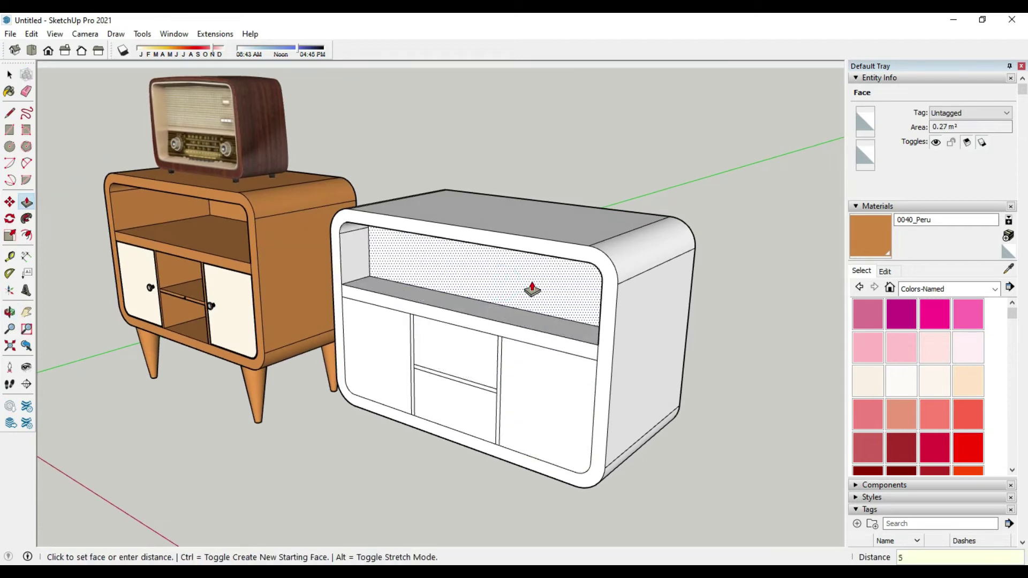
type("6")
key("Return")
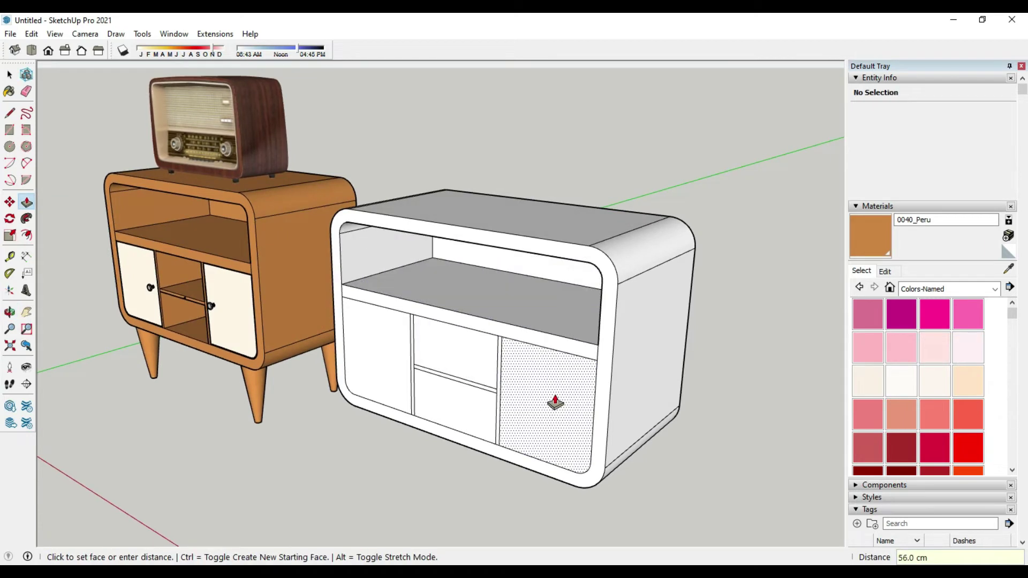
Select the entire white cabinet, then clear the selection
left_click(553, 399)
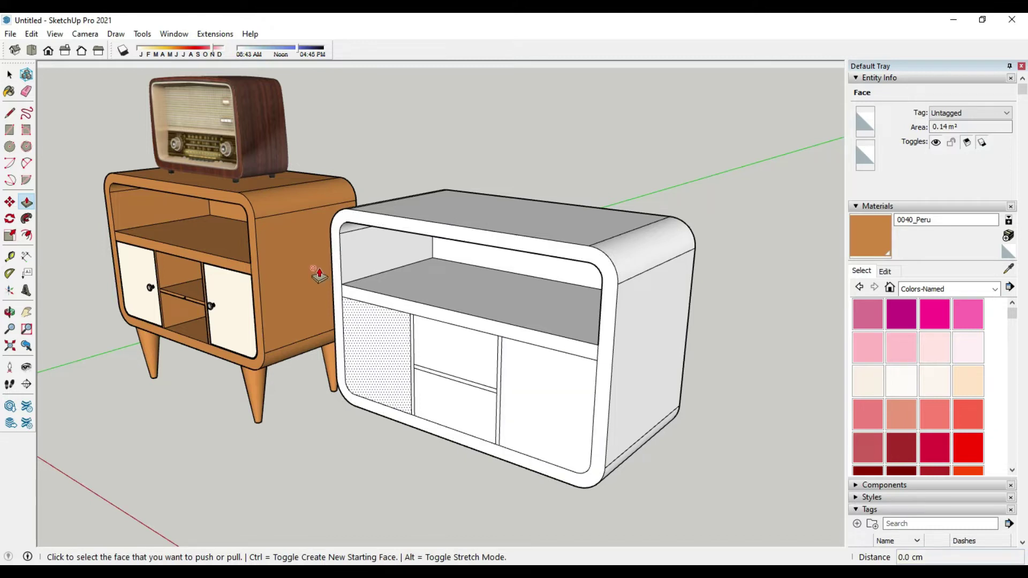
left_click(9, 75)
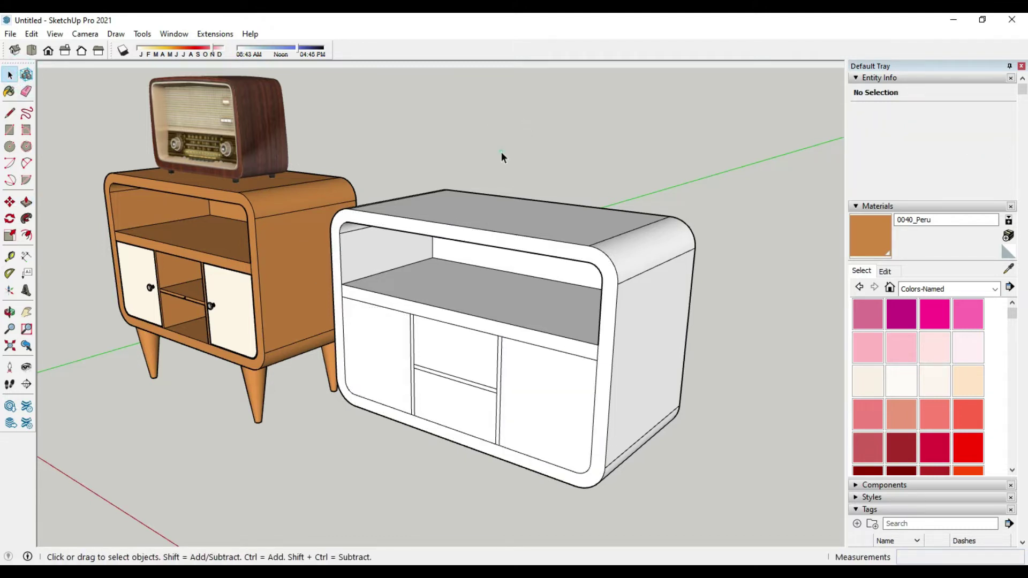
triple_click(381, 365)
left_click(395, 510)
Copy the lower-left door panel out in front of the cabinets
double_click(360, 357)
left_click(9, 201)
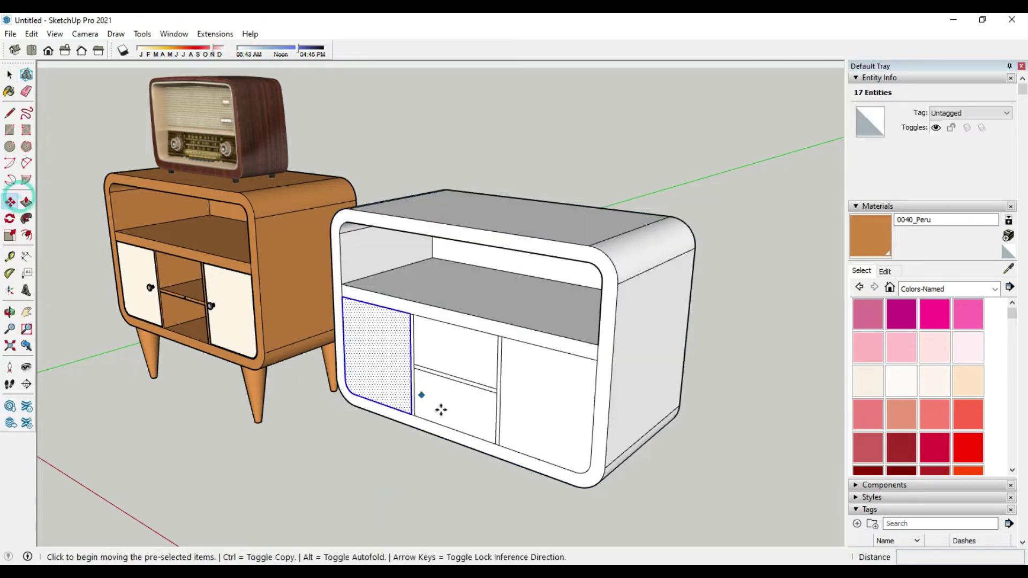
key("ctrl")
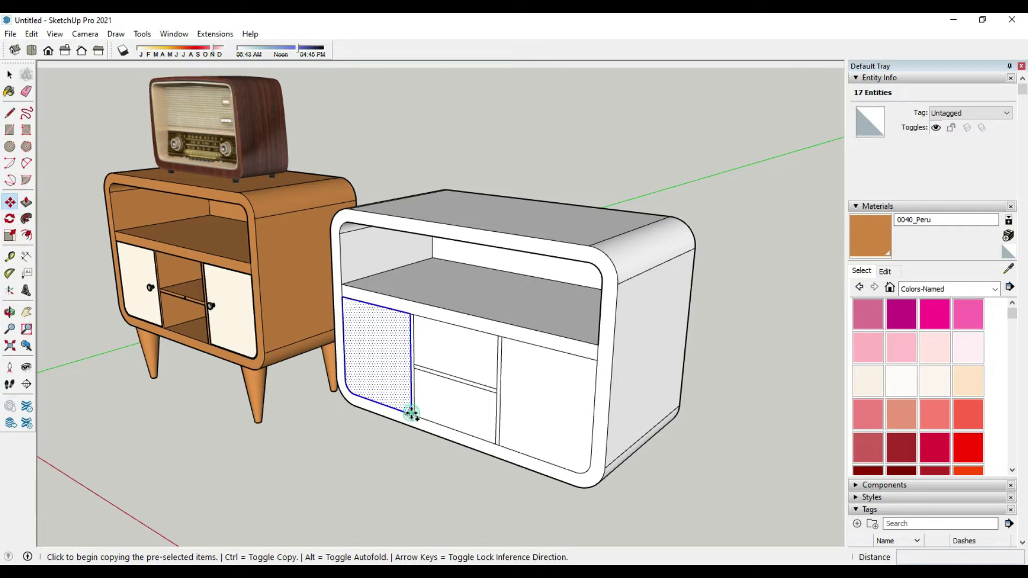
left_click(411, 414)
left_click(341, 454)
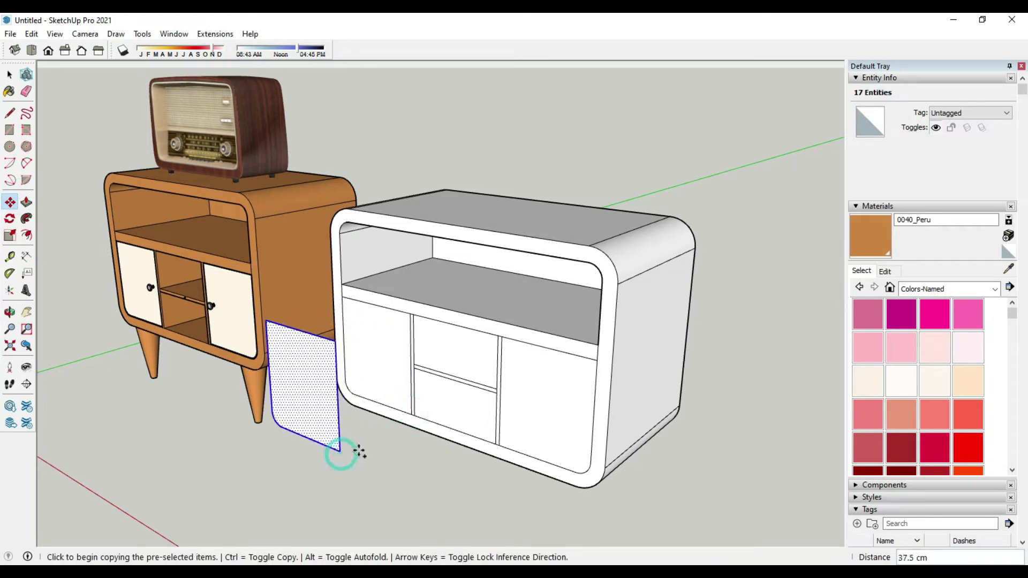
scroll(367, 431, "up", 1)
left_click(10, 91)
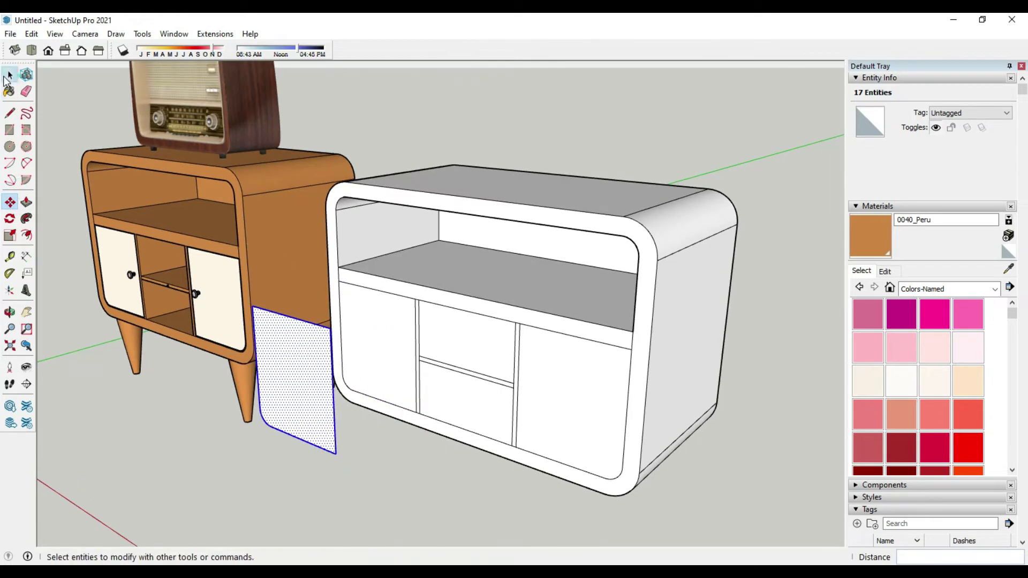
Push the lower-left and lower-right door faces back 58 cm
left_click(10, 74)
left_click(27, 202)
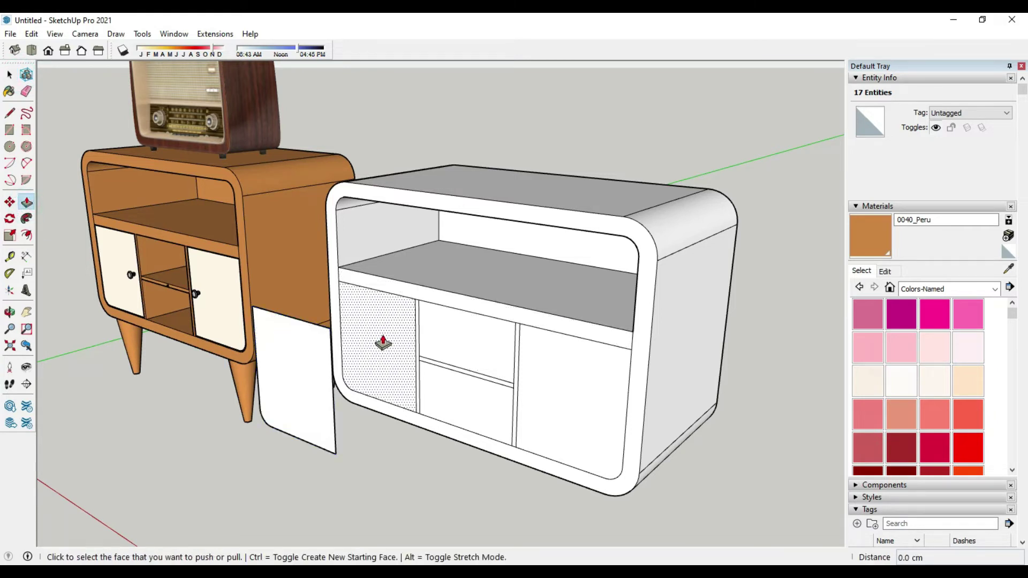
left_click(383, 342)
type("5")
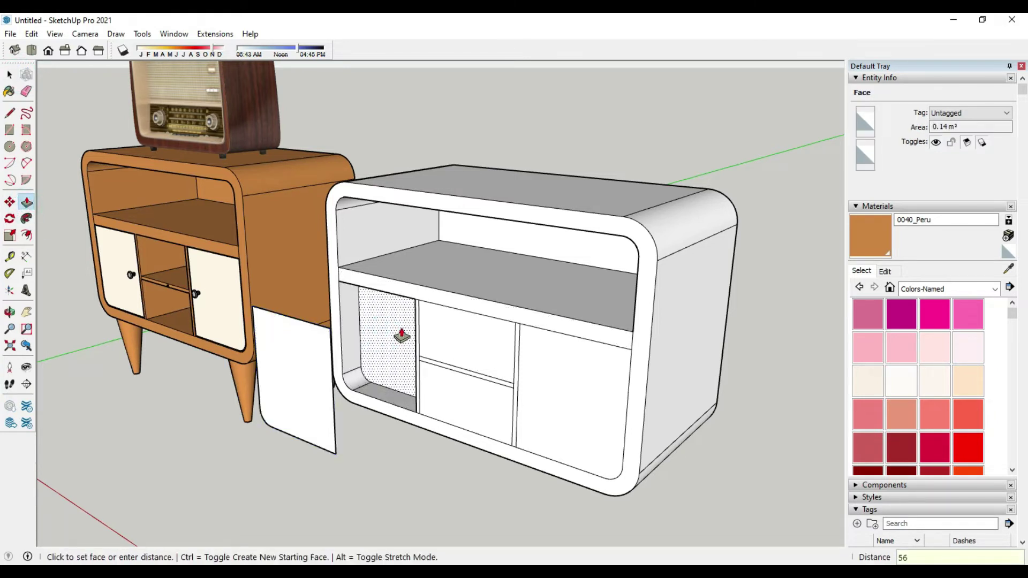
type("8")
key("Return")
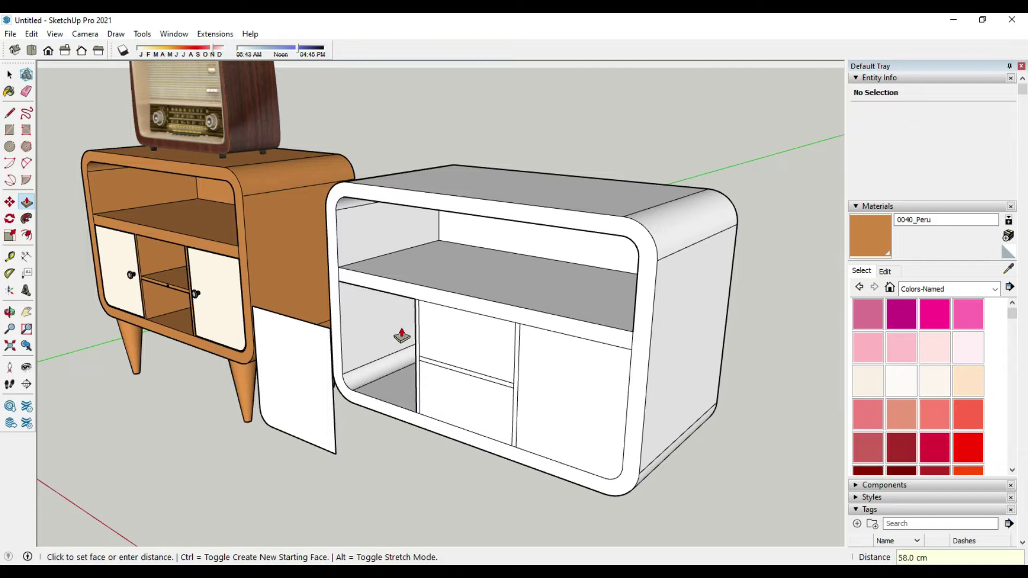
left_click(591, 386)
double_click(595, 382)
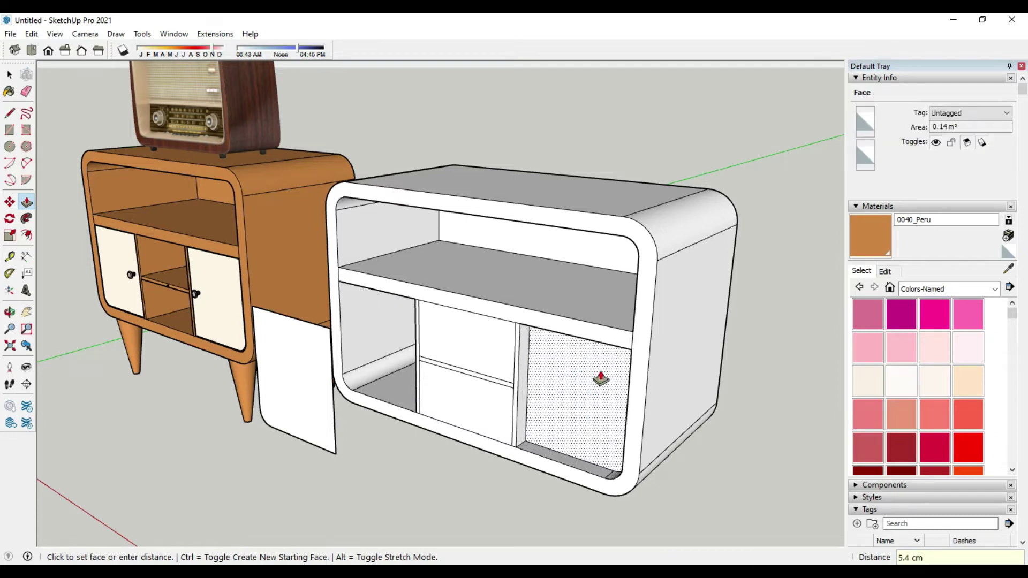
Push the upper and lower centre drawer faces back into open cubbies
scroll(322, 425, "down", 3)
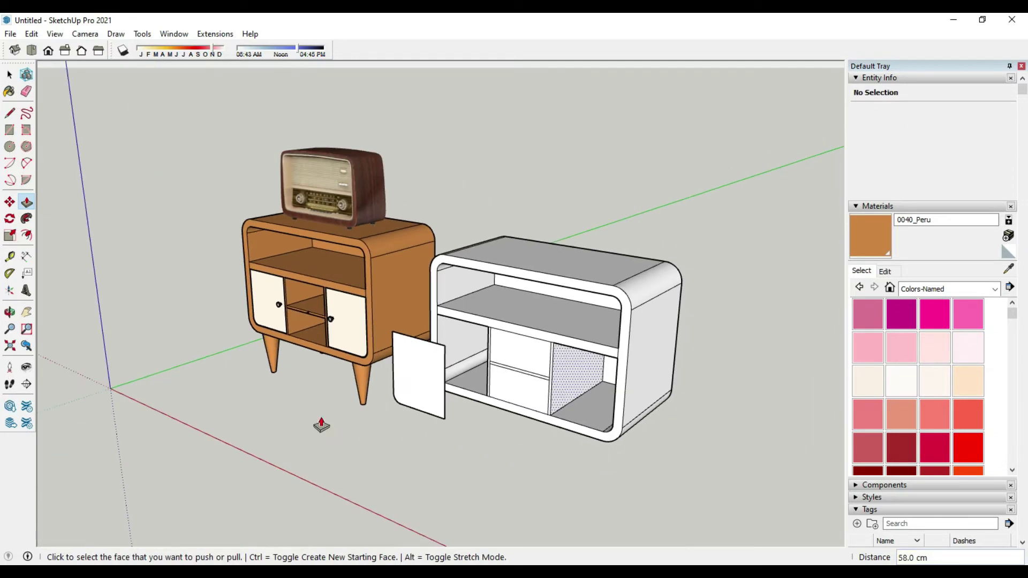
left_click(509, 358)
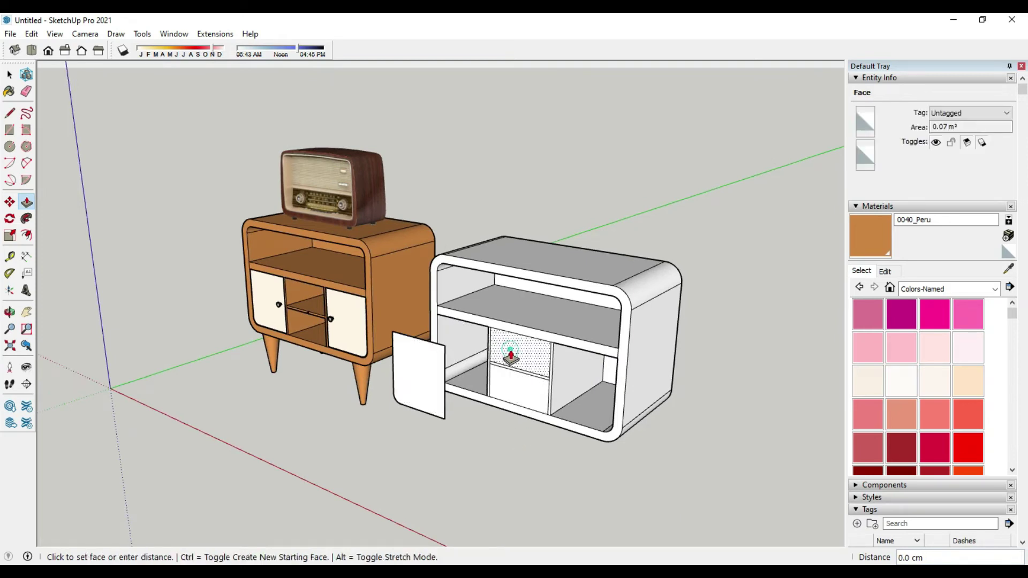
left_click(515, 380)
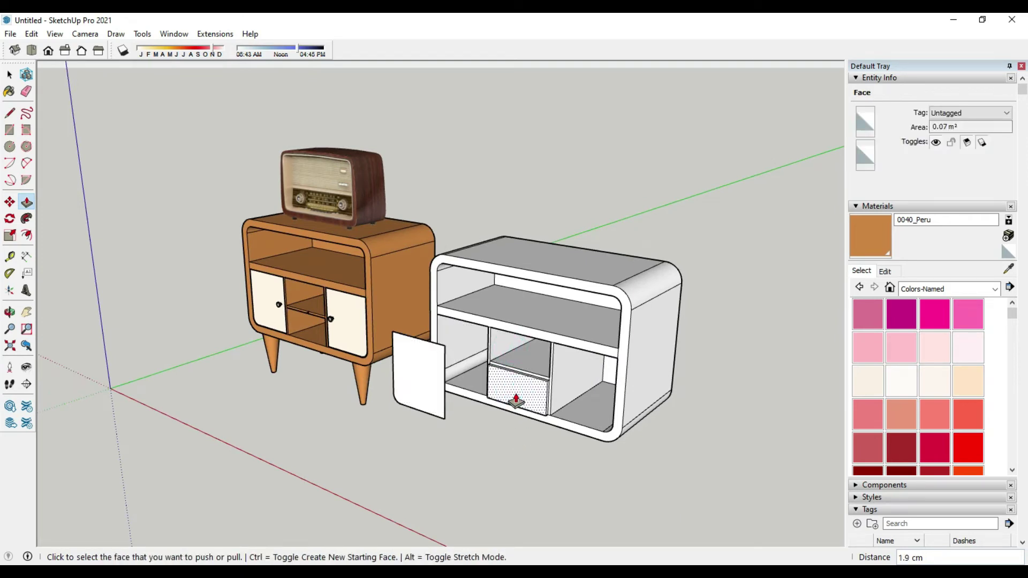
left_click(523, 395)
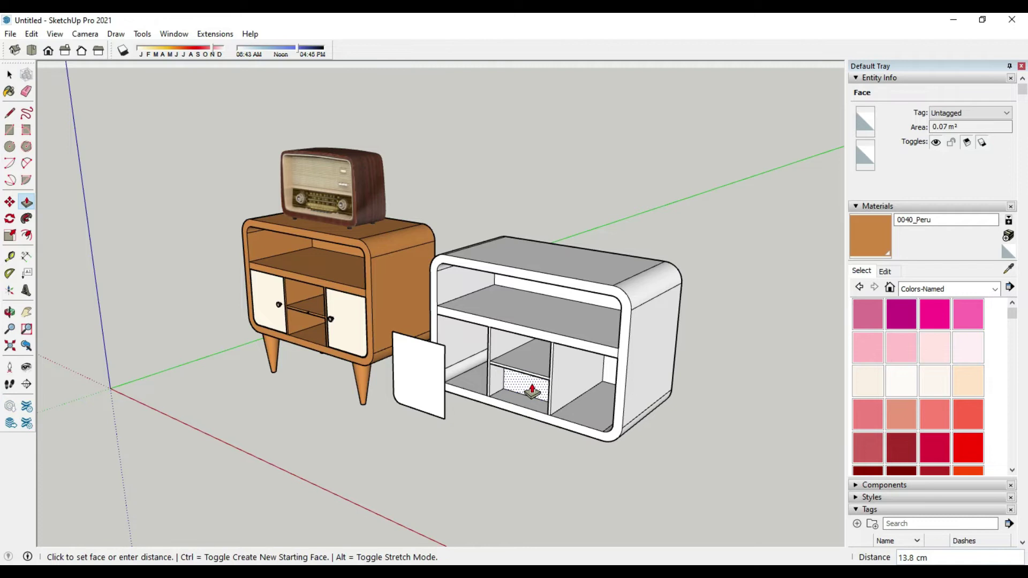
left_click(532, 391)
middle_click_drag(532, 391, 517, 379)
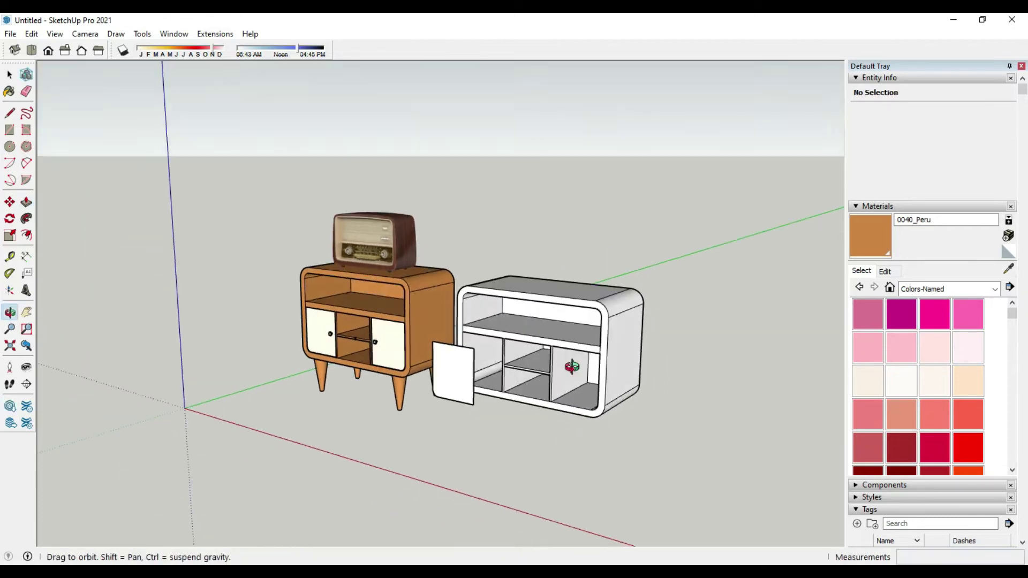
From a frontal view, pull the loose door panel out to 1.5 cm thick
scroll(382, 307, "up", 2)
scroll(382, 307, "up", 2)
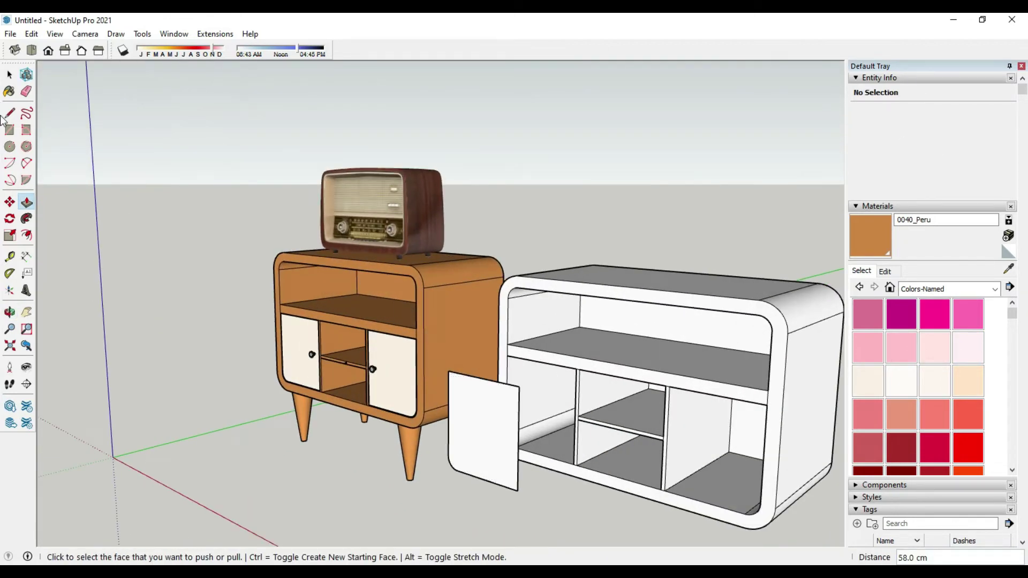
left_click(10, 75)
scroll(498, 446, "up", 1)
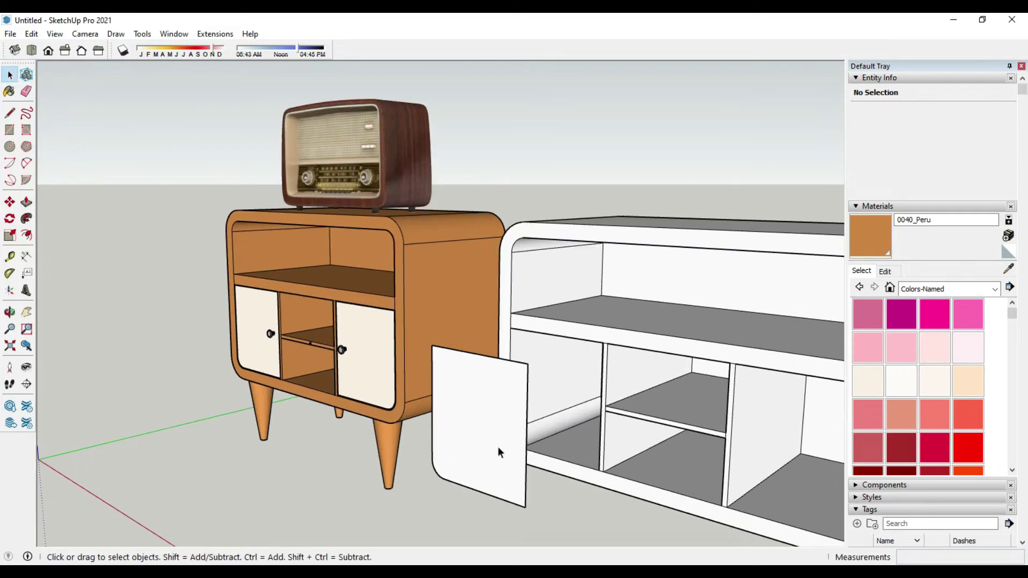
key("m")
mouse_move(499, 446)
middle_mouse_down()
mouse_move(298, 485)
mouse_move(317, 432)
middle_mouse_up()
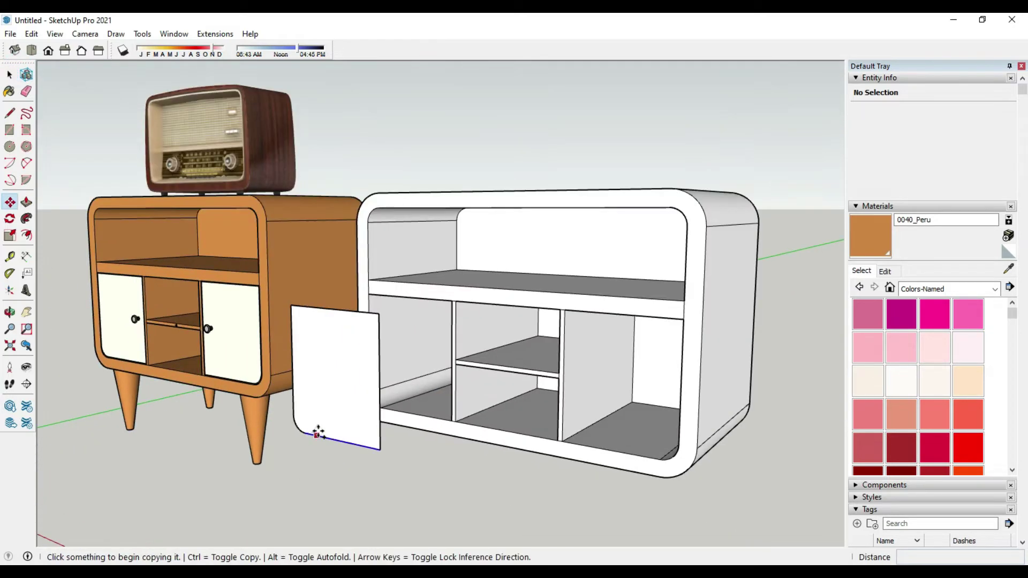
left_click(26, 202)
left_click(328, 366)
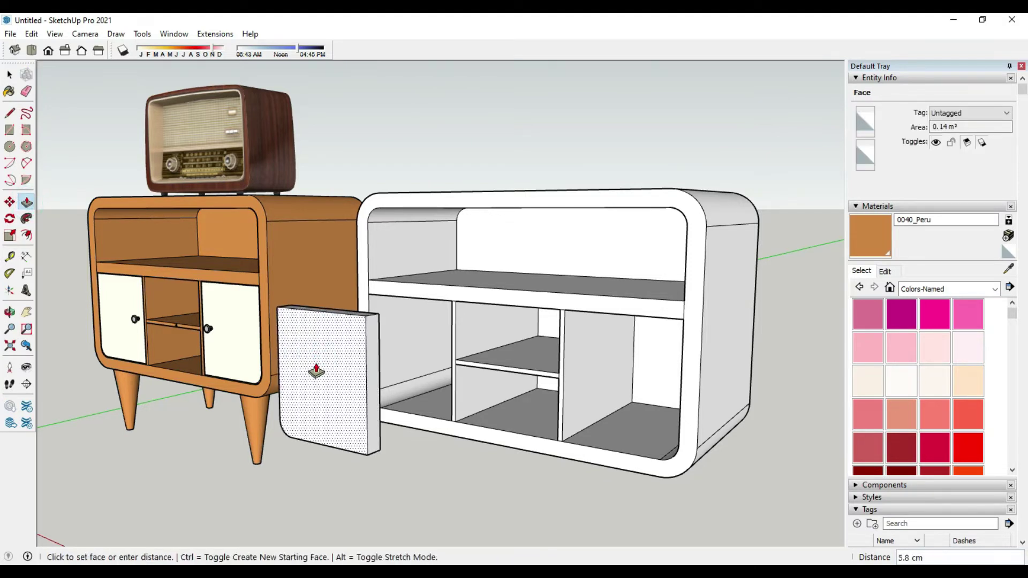
type("5")
key("Return")
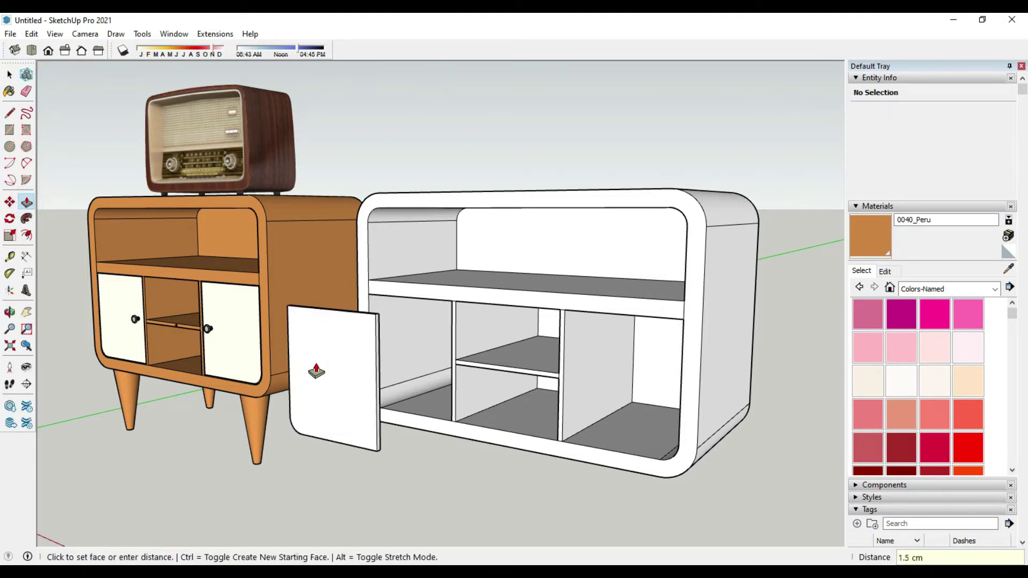
scroll(355, 413, "up", 2)
scroll(359, 414, "up", 2)
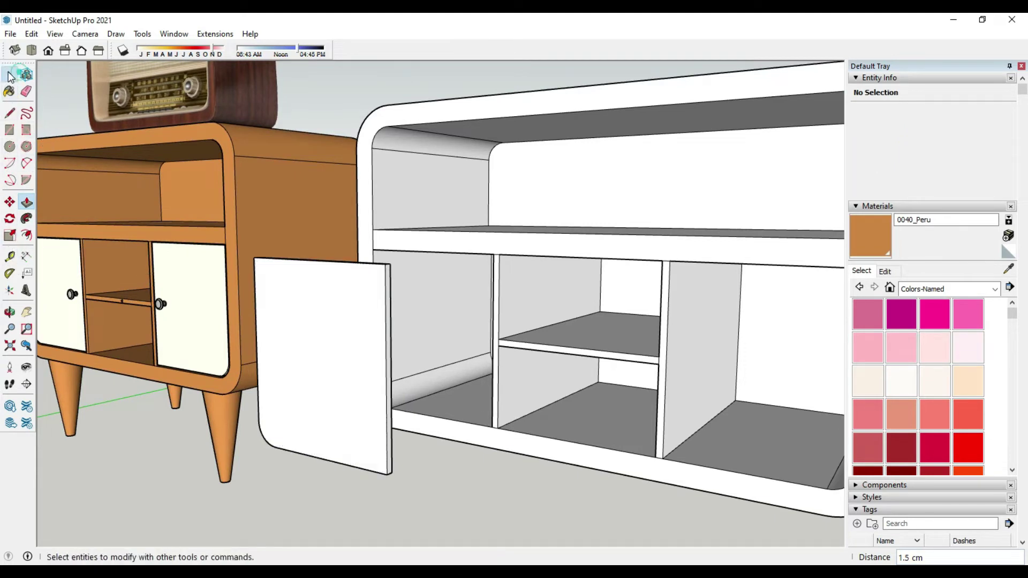
Make the whole loose door panel into a group
left_click(10, 74)
triple_click(346, 342)
right_click(346, 341)
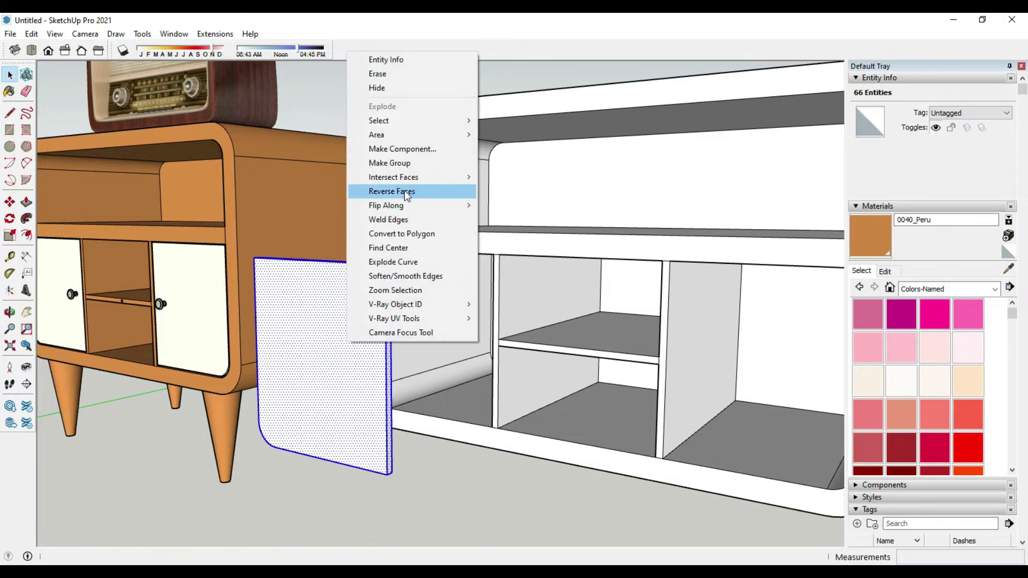
left_click(409, 163)
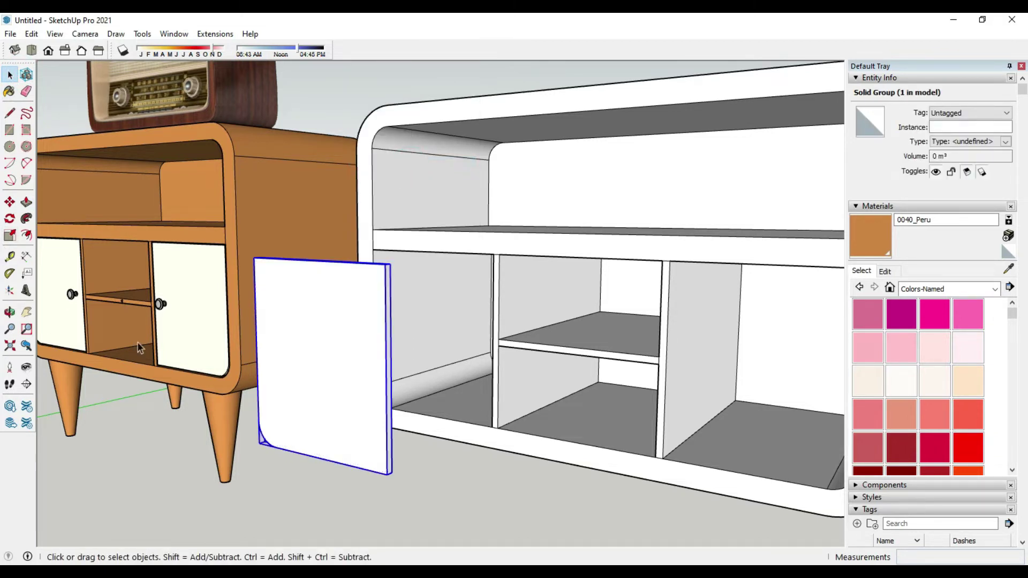
Scale the door group from its corner down to 0.98
left_click(9, 235)
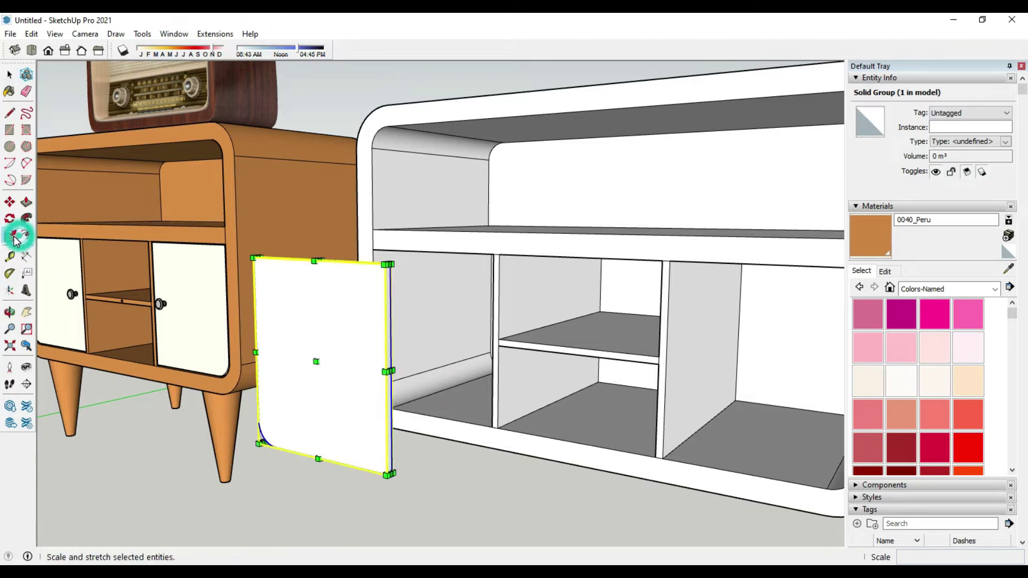
left_click(386, 474)
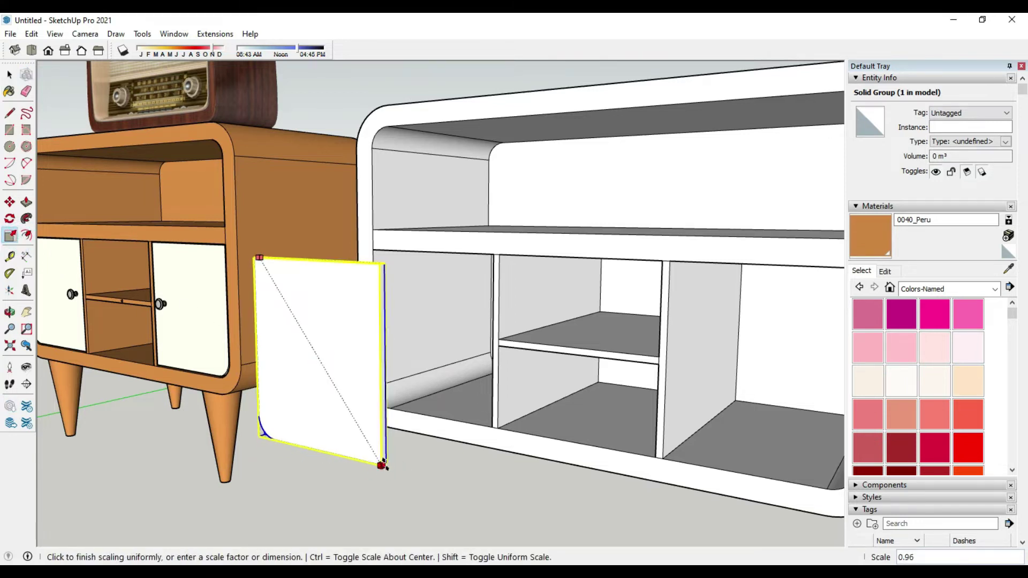
left_click(385, 469)
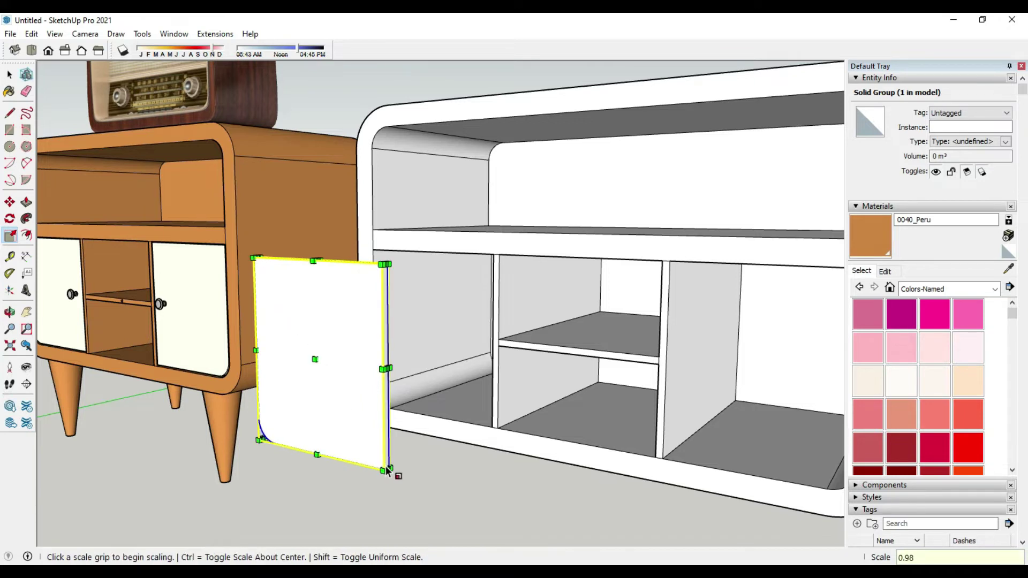
key("space")
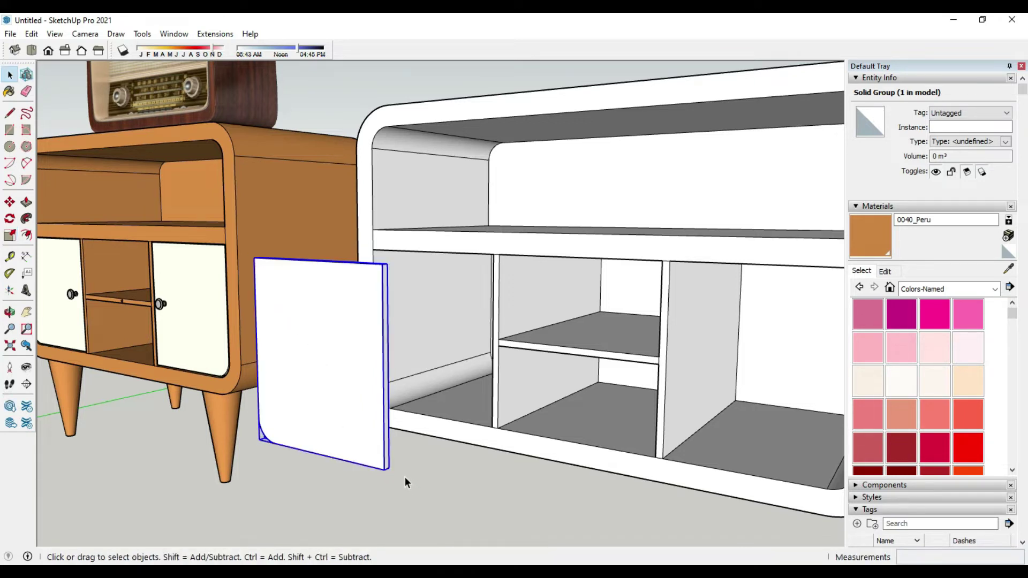
Move the door into the lower-left opening's corner, offset 0.2
left_click(9, 202)
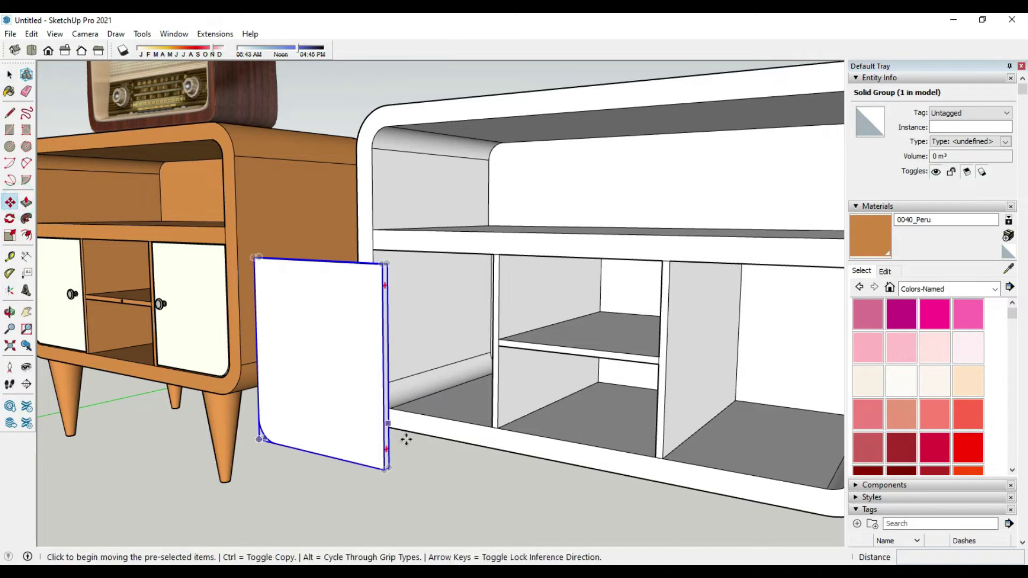
left_click(382, 471)
scroll(488, 420, "up", 3)
scroll(488, 417, "up", 3)
scroll(488, 417, "up", 2)
scroll(496, 450, "up", 2)
left_click(497, 456)
scroll(496, 457, "up", 2)
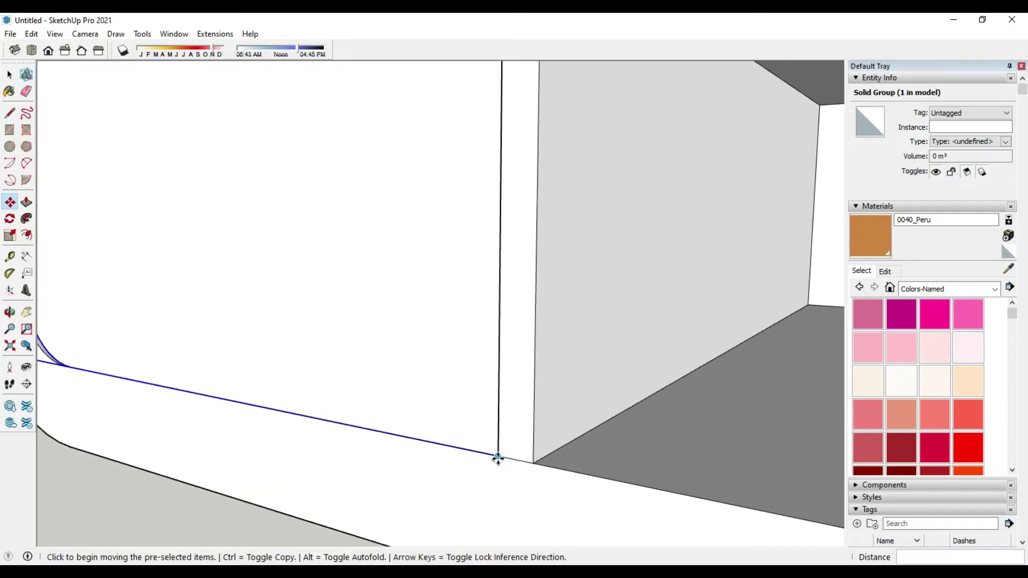
left_click(496, 457)
type("0.")
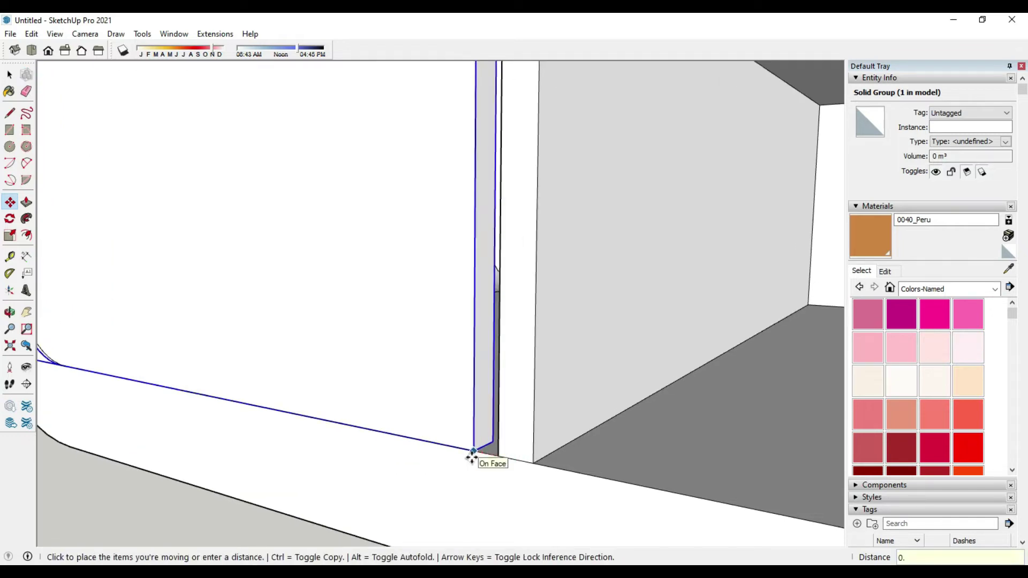
type("2")
key("Return")
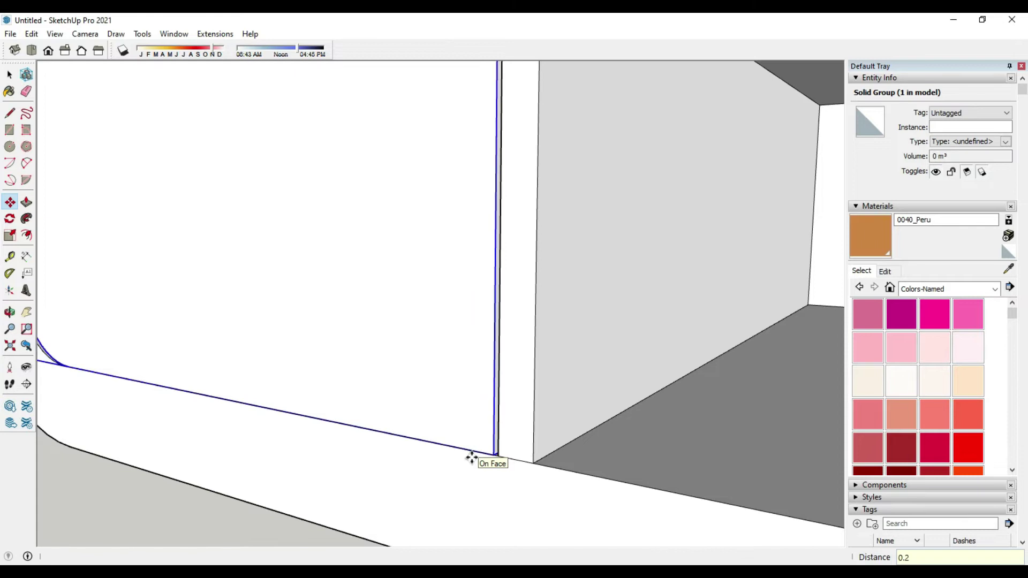
Cancel the extra move and orbit to a near-front view of the door
scroll(471, 457, "up", 1)
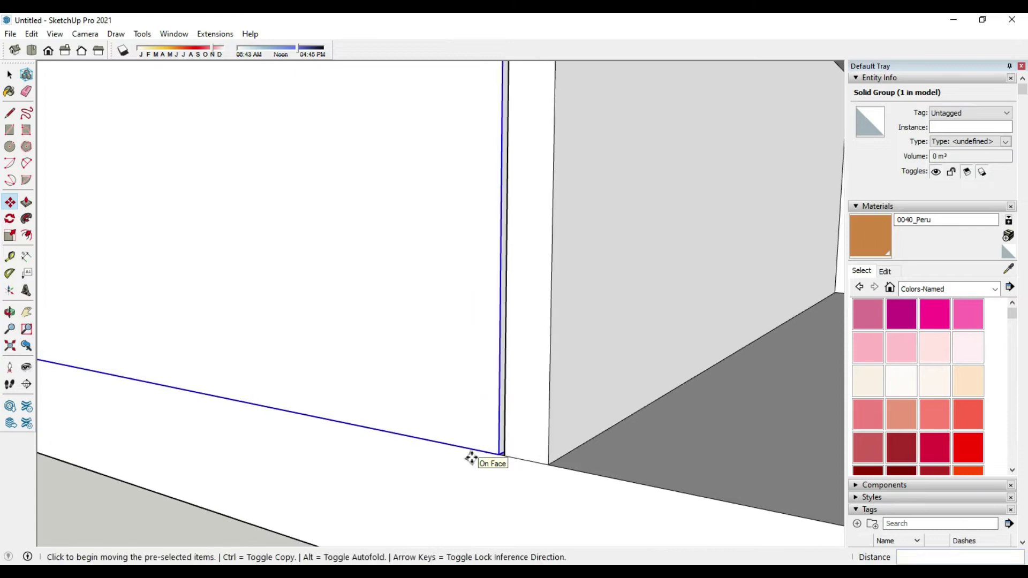
left_click(499, 455)
key("Escape")
scroll(496, 441, "down", 2)
mouse_move(142, 309)
middle_mouse_down()
mouse_move(275, 324)
mouse_move(343, 295)
middle_mouse_up()
middle_click_drag(387, 358, 319, 365, "shift")
scroll(327, 359, "up", 3)
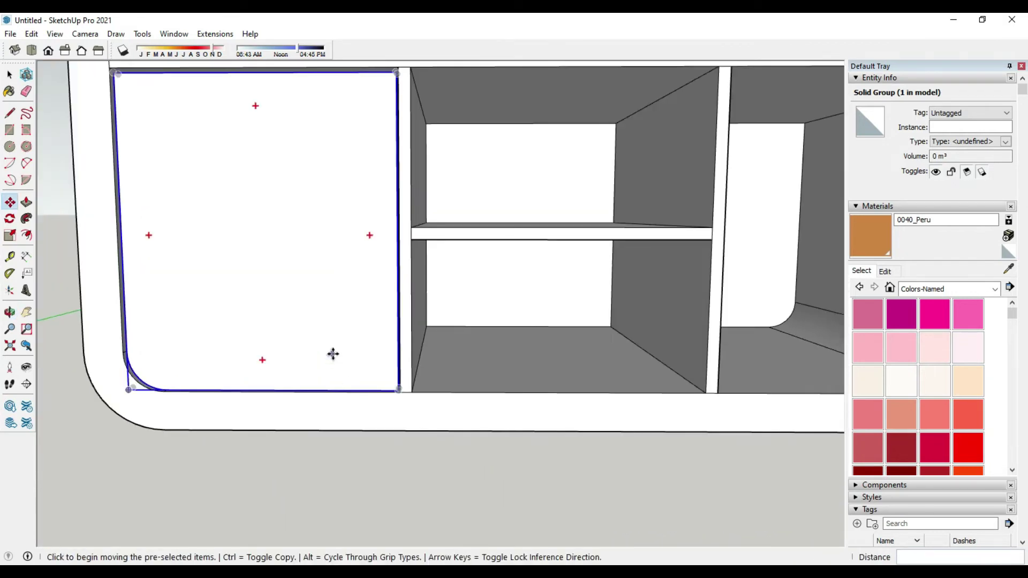
scroll(371, 392, "down", 4)
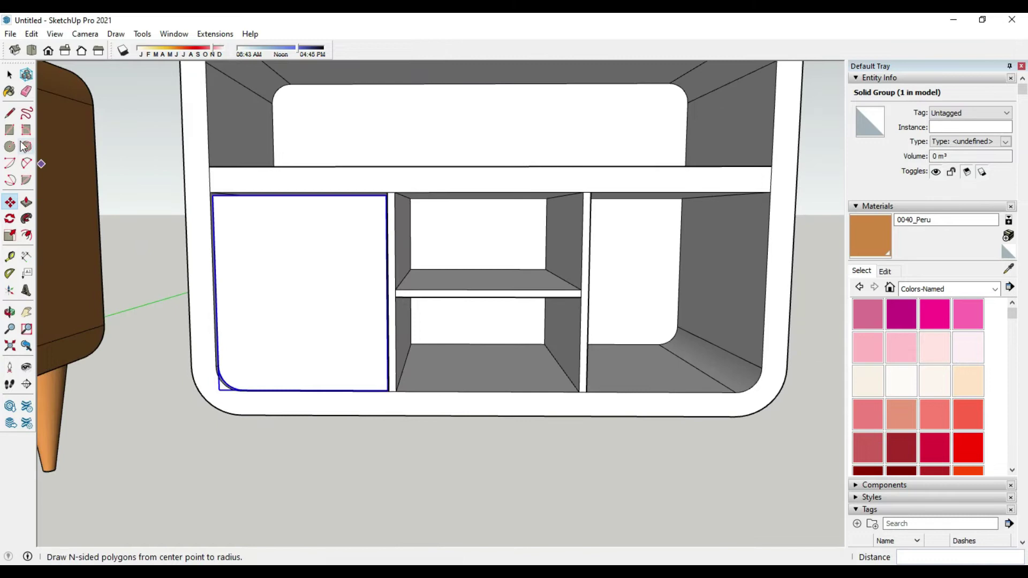
Copy the left door group and drop it in front of the cabinet
left_click(10, 76)
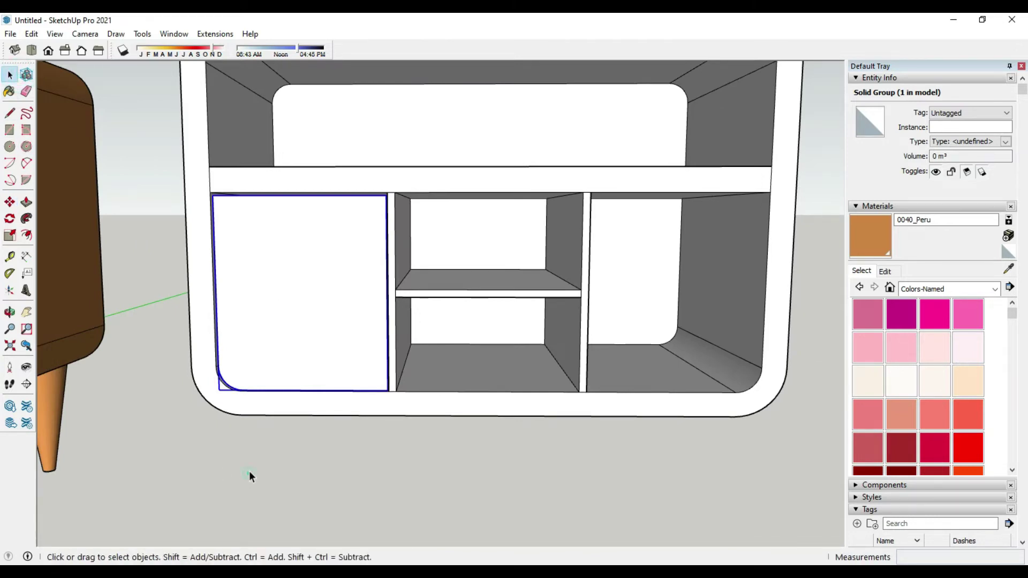
left_click(287, 330)
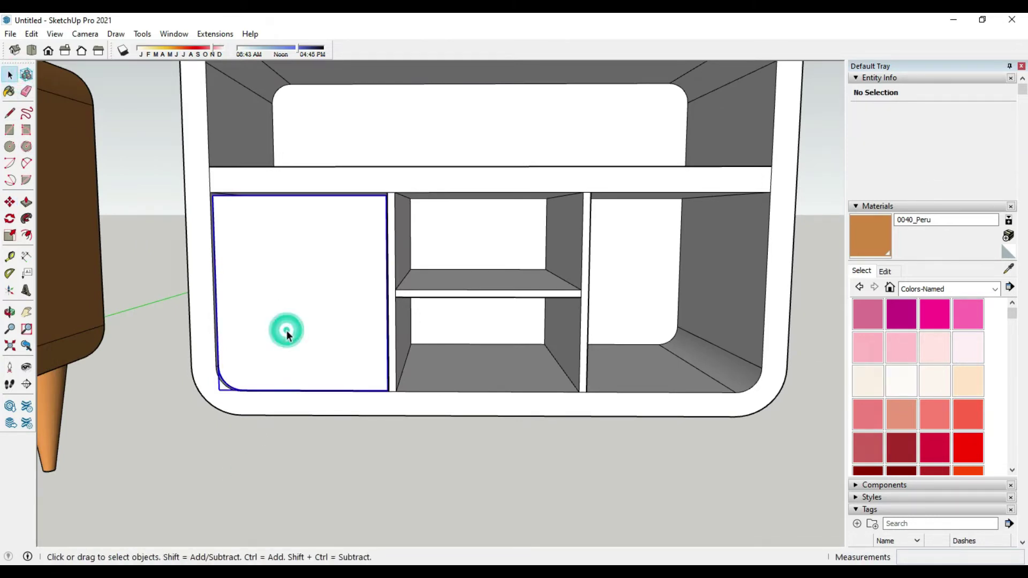
left_click(10, 204)
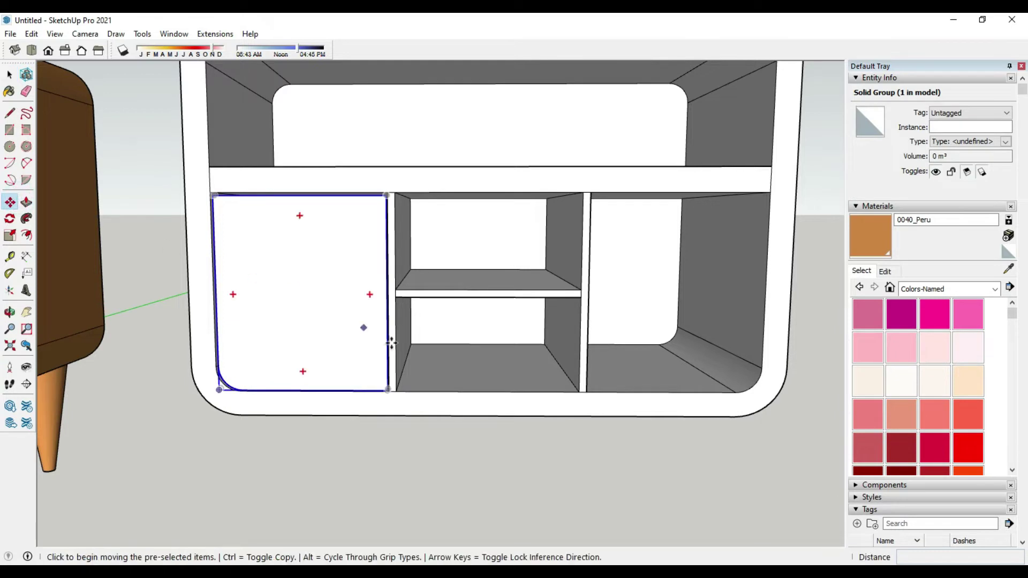
middle_click_drag(388, 392, 271, 432)
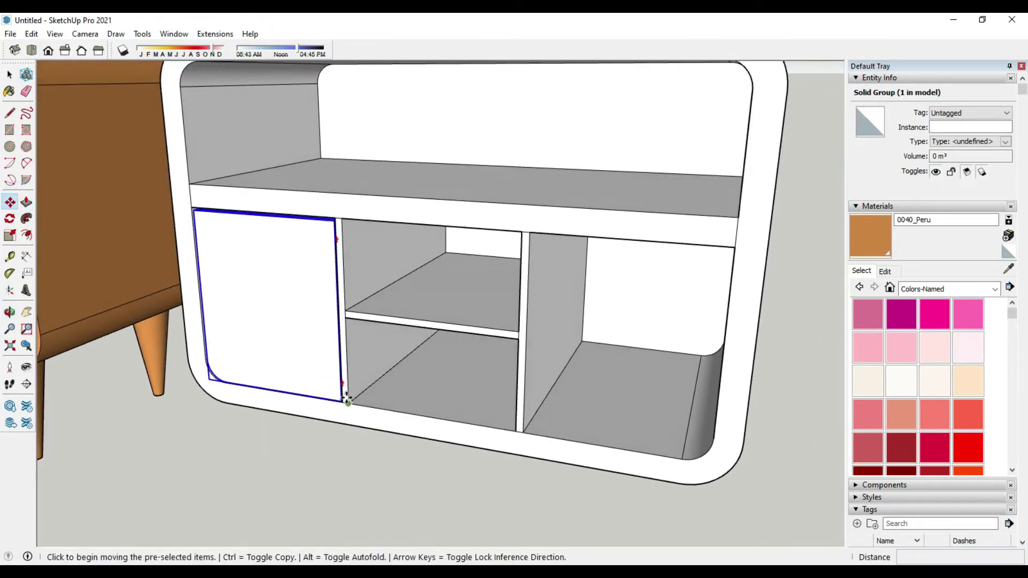
key("ctrl")
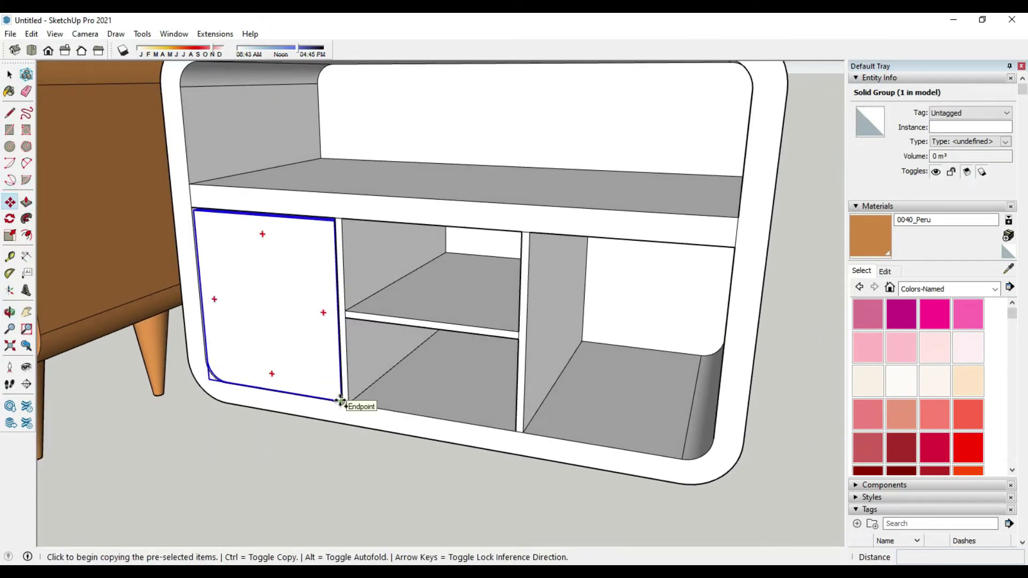
left_click(341, 400)
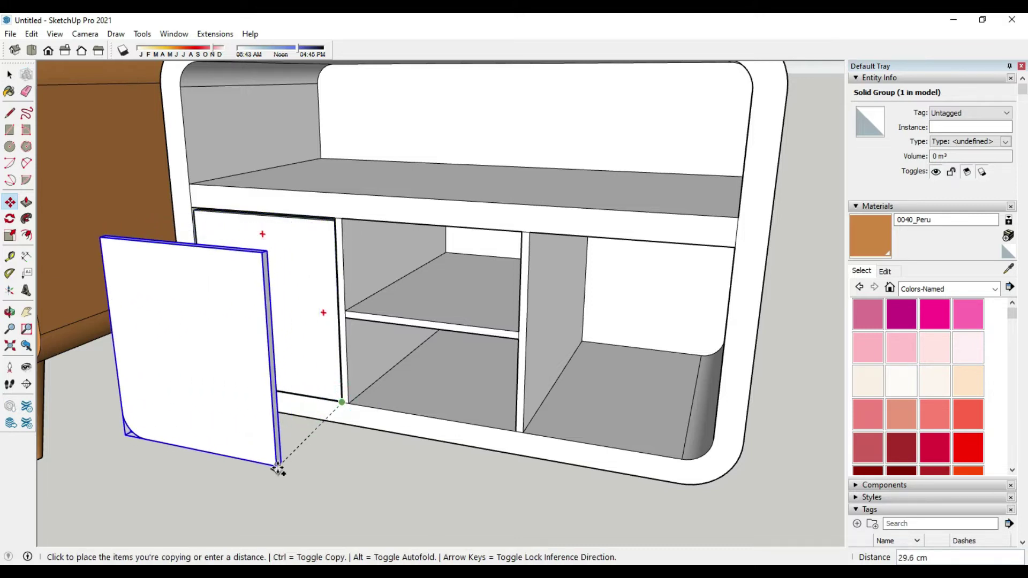
left_click(278, 470)
Flip the copied door along the group's green axis
left_click(9, 75)
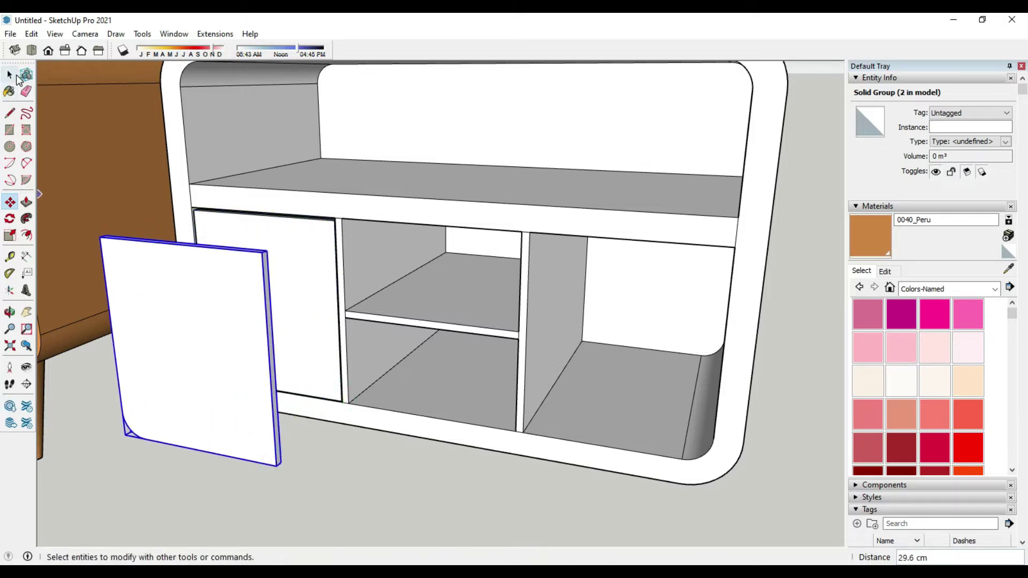
left_click(317, 519)
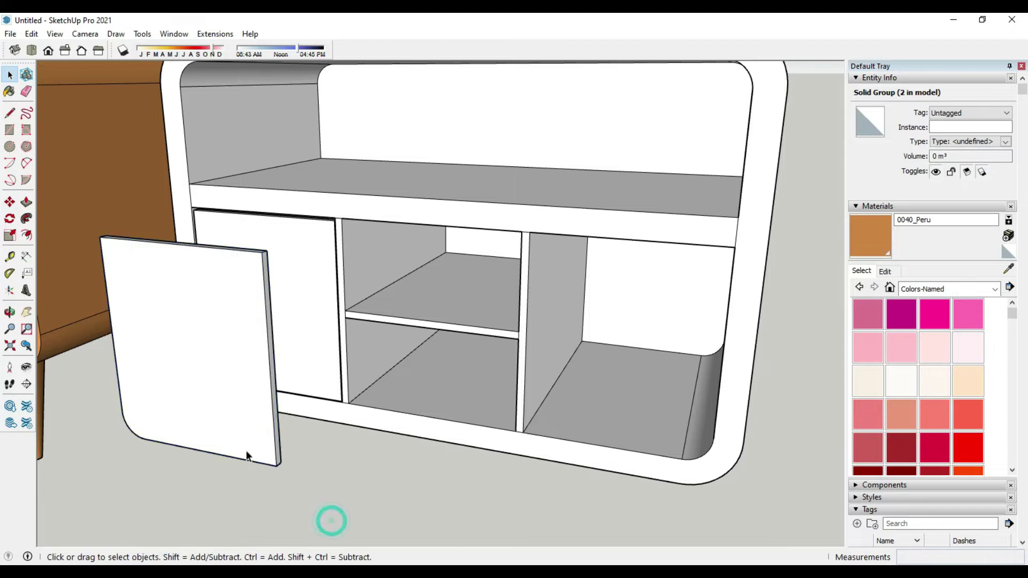
right_click(246, 438)
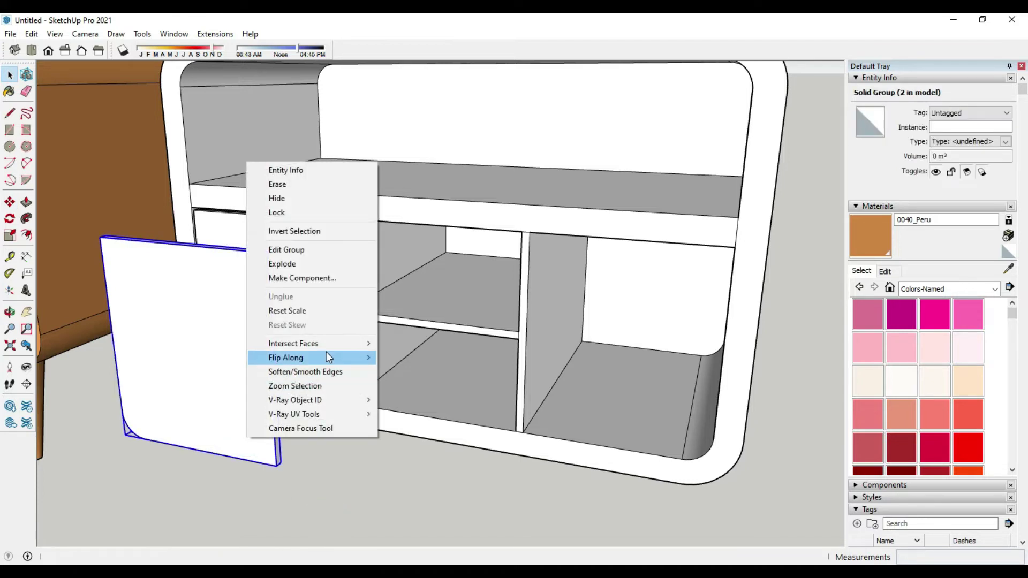
mouse_move(286, 358)
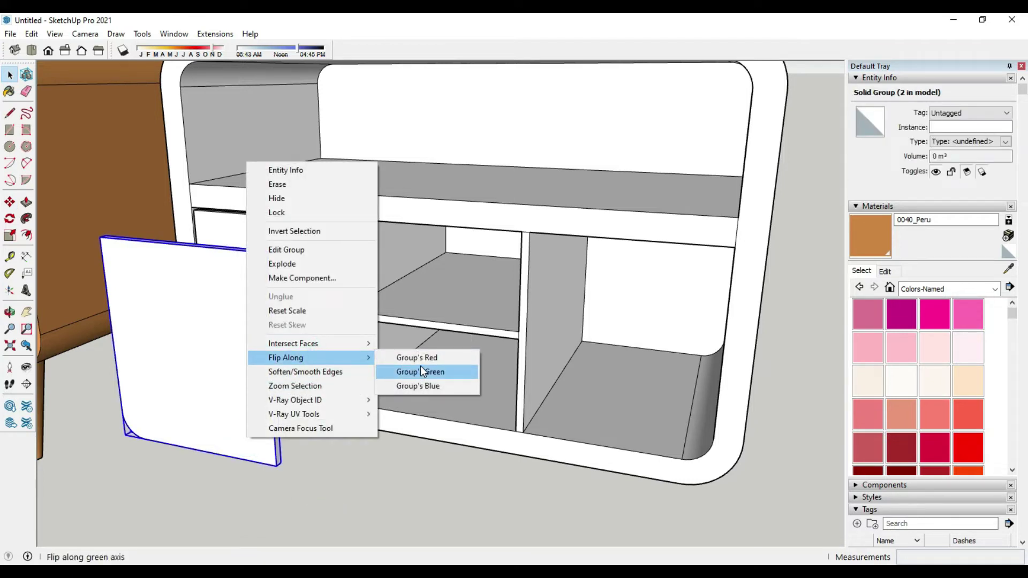
left_click(421, 372)
left_click(243, 484)
mouse_move(224, 452)
middle_mouse_down()
mouse_move(336, 447)
mouse_move(229, 443)
mouse_move(379, 436)
mouse_move(400, 459)
mouse_move(375, 455)
middle_mouse_up()
Move the mirrored door into the right opening, offset 0.2 from the divider
left_click(10, 202)
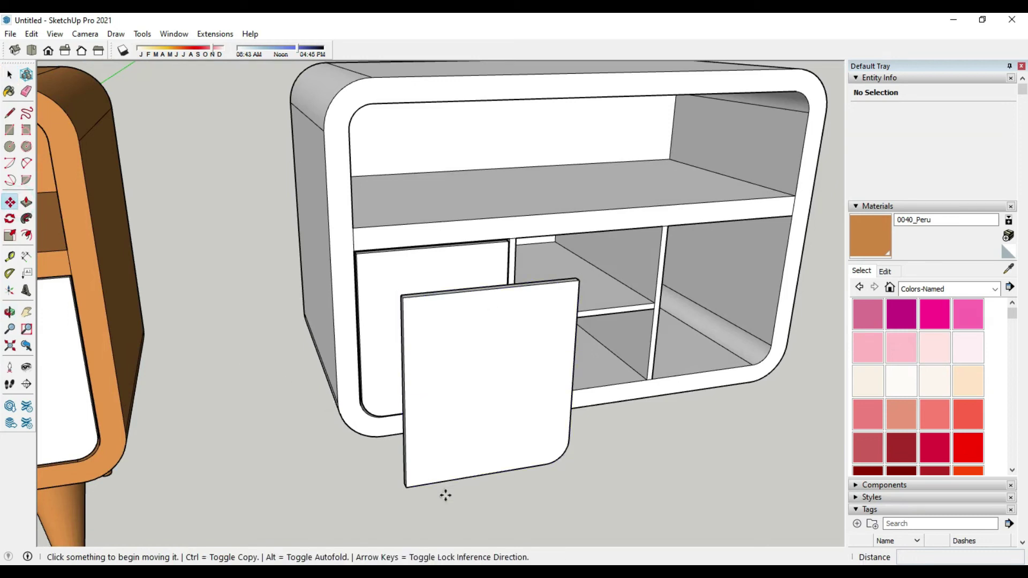
left_click(407, 492)
left_click(698, 413)
mouse_move(698, 413)
middle_mouse_down()
mouse_move(653, 379)
mouse_move(448, 345)
middle_mouse_up()
scroll(482, 385, "up", 3)
scroll(482, 397, "up", 2)
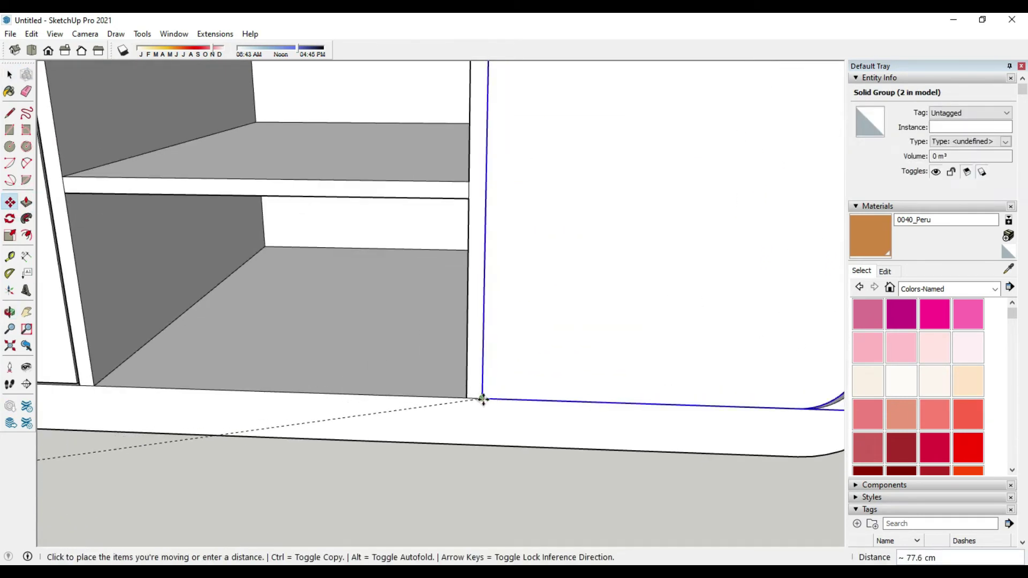
scroll(483, 400, "up", 2)
left_click(481, 399)
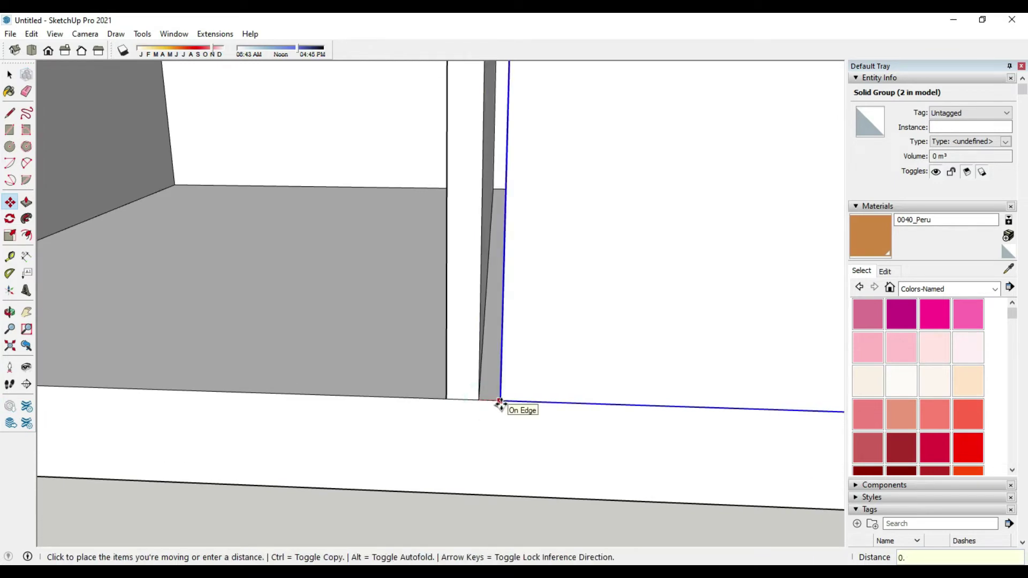
type("2")
key("Return")
Adjust the right door's height into its final place and view both cabinets
left_click(483, 400)
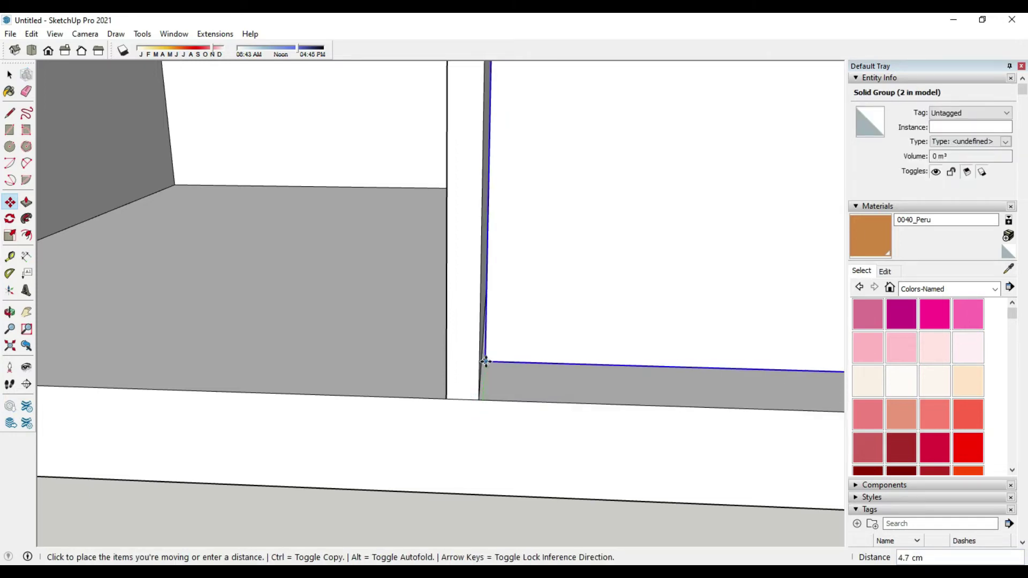
mouse_move(486, 375)
middle_mouse_down()
mouse_move(505, 289)
mouse_move(491, 358)
middle_mouse_up()
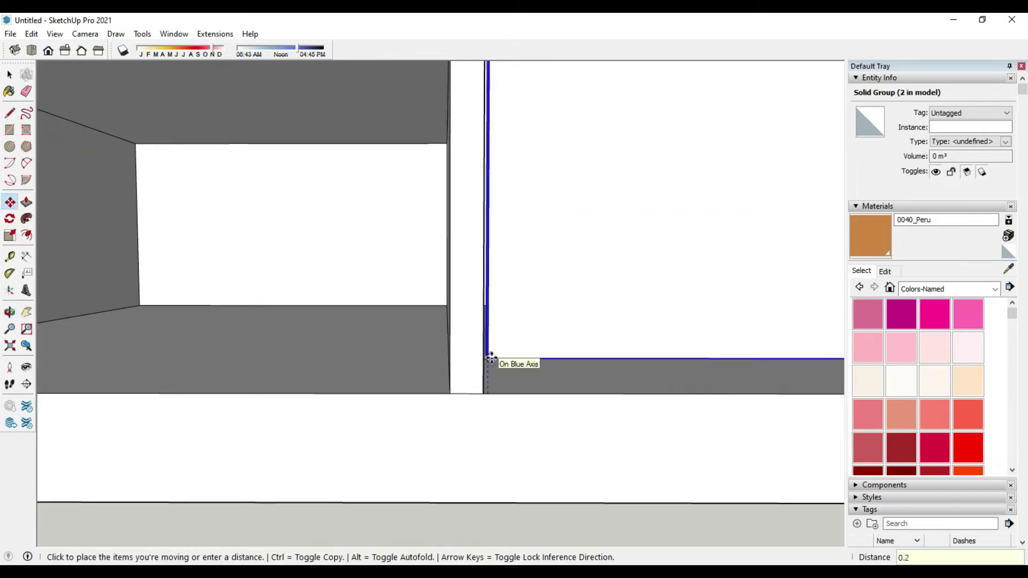
left_click(491, 358)
scroll(491, 361, "down", 2)
scroll(502, 371, "down", 3)
scroll(482, 424, "down", 2)
mouse_move(463, 447)
middle_mouse_down()
mouse_move(362, 454)
mouse_move(344, 445)
middle_mouse_up()
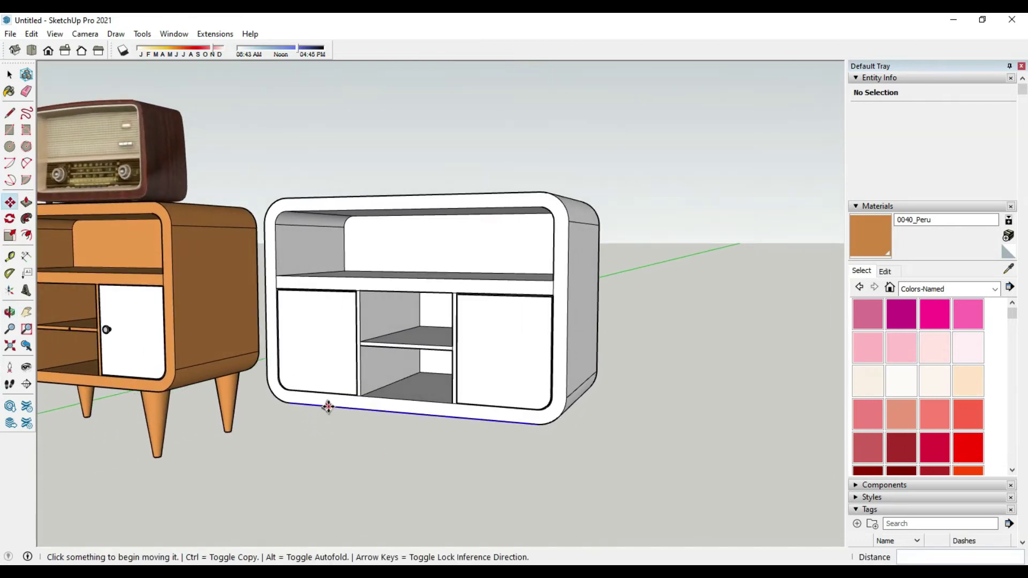
Draw a radius 5 circle on the ground beside the cabinets
left_click(9, 75)
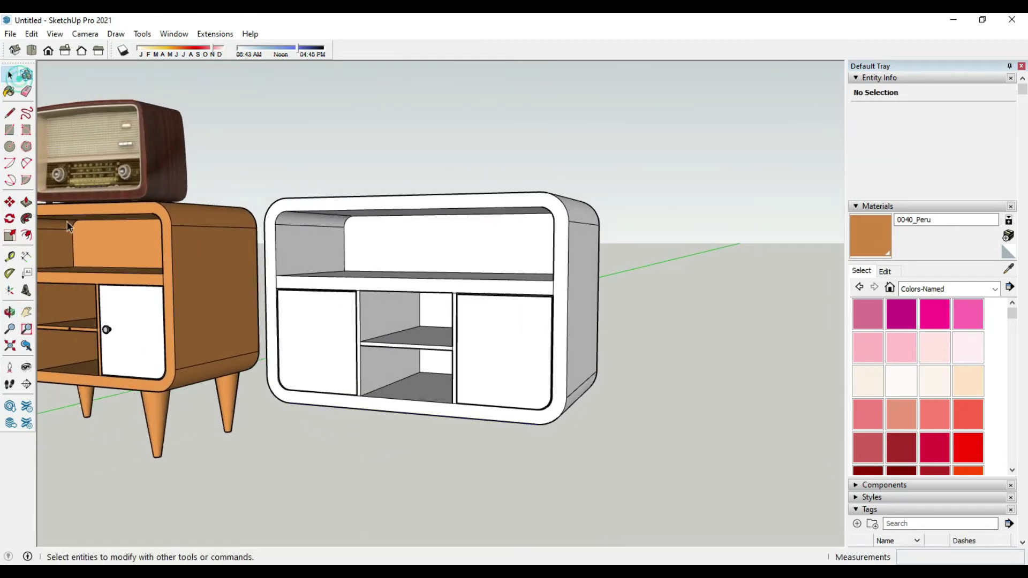
scroll(285, 458, "down", 2)
mouse_move(285, 459)
middle_mouse_down()
mouse_move(380, 459)
mouse_move(333, 540)
mouse_move(347, 510)
mouse_move(288, 467)
middle_mouse_up()
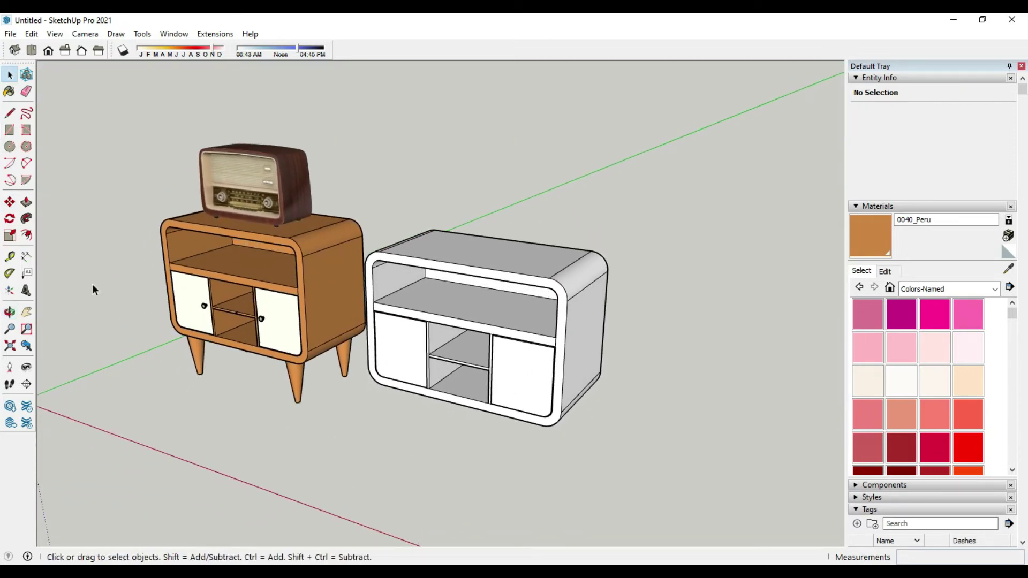
left_click(9, 146)
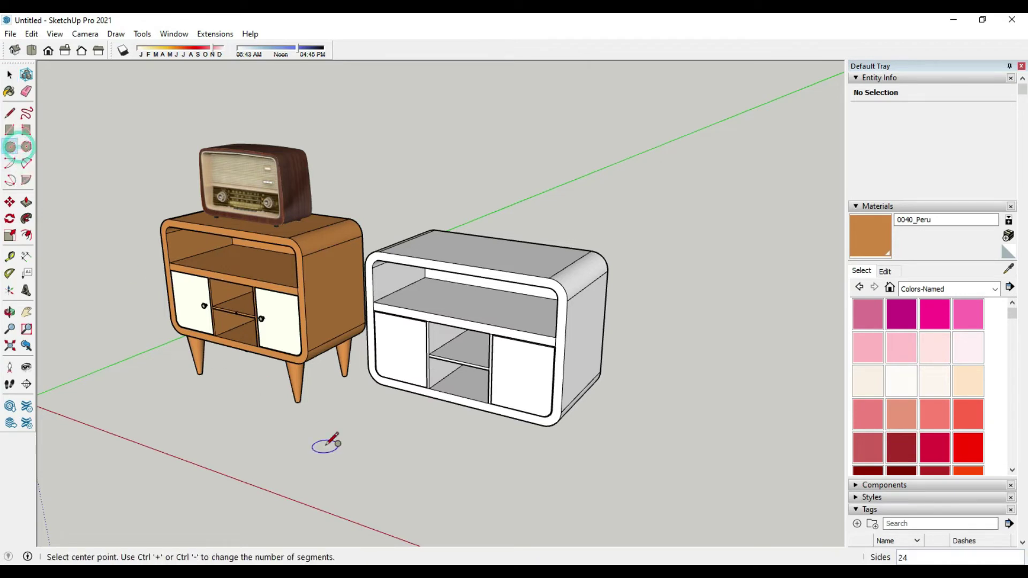
left_click(352, 486)
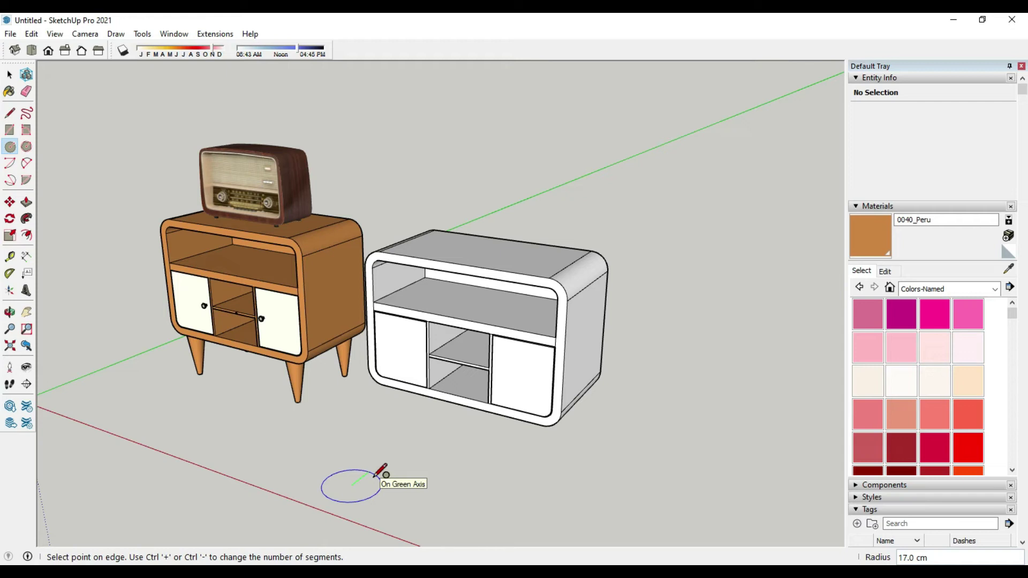
type("5")
key("Return")
scroll(351, 486, "up", 3)
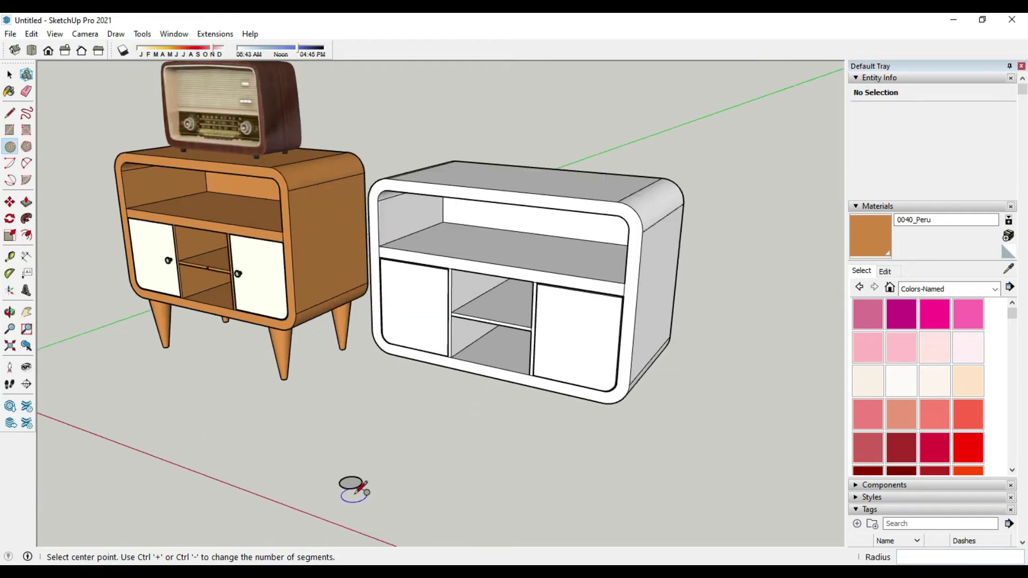
scroll(346, 472, "up", 3)
Draw a triangle from the circle centre, 20 tall, down to the rim, closing a face
left_click(10, 113)
scroll(324, 459, "down", 3)
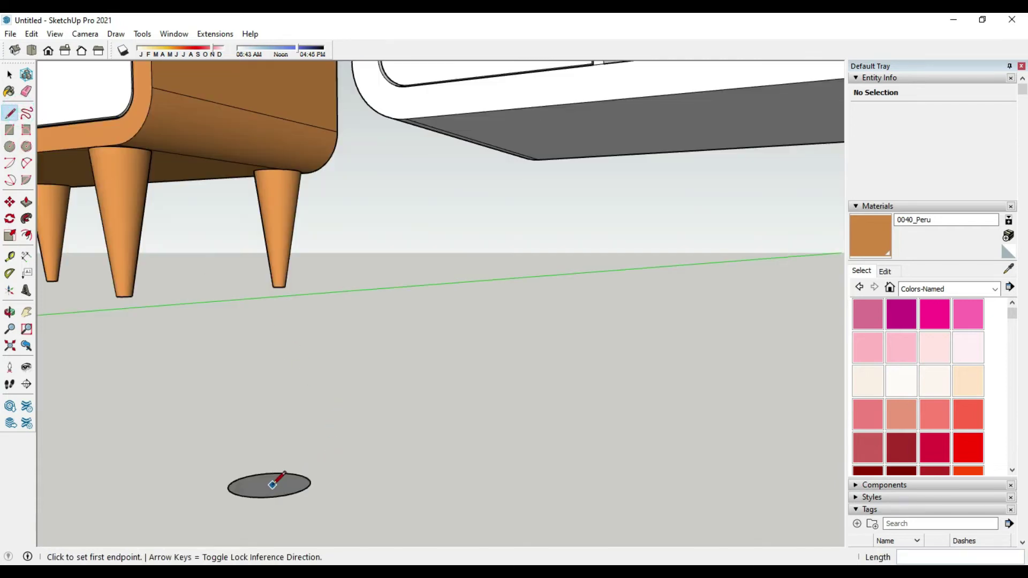
middle_click_drag(280, 477, 329, 423)
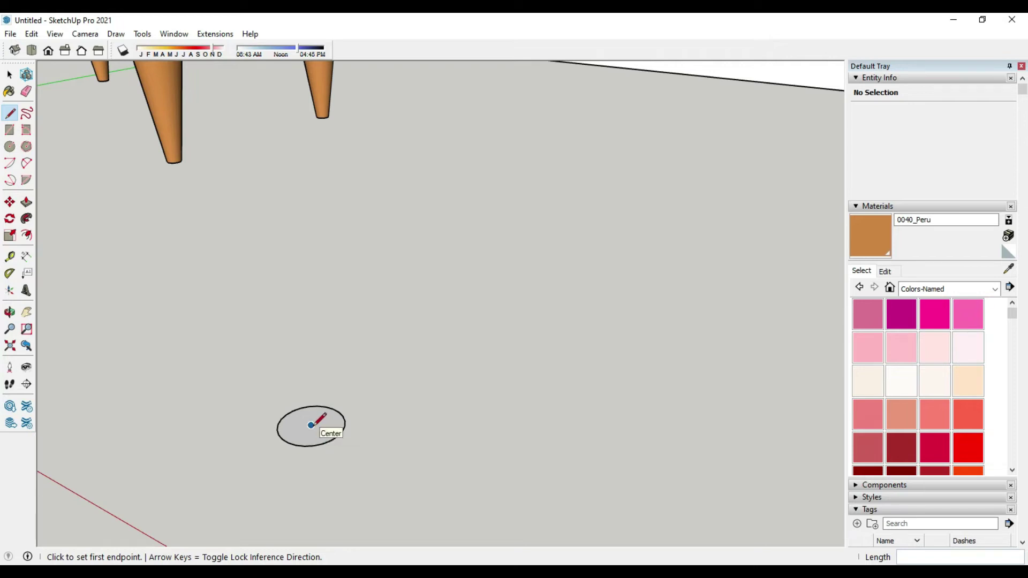
left_click(312, 425)
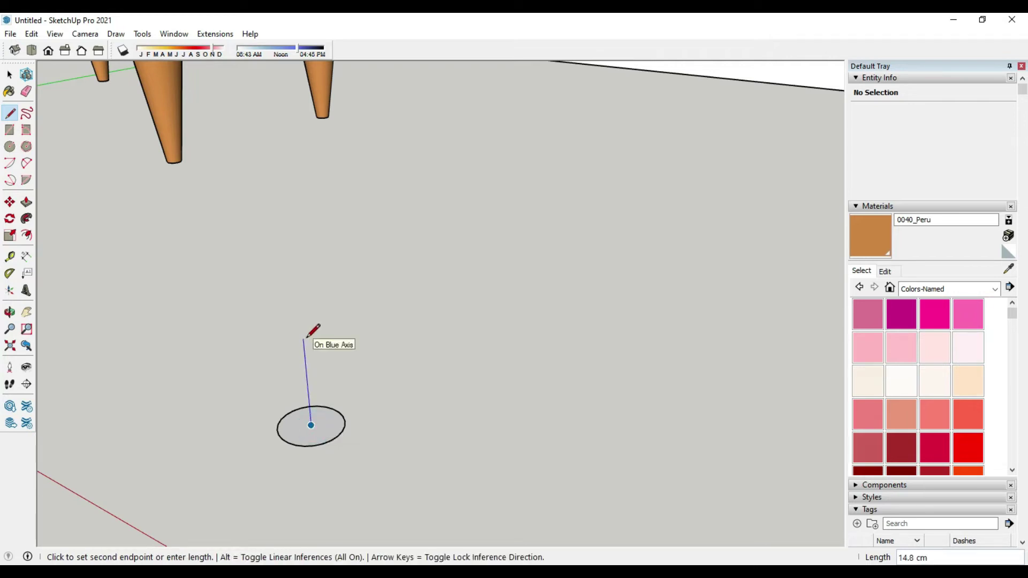
key("Return")
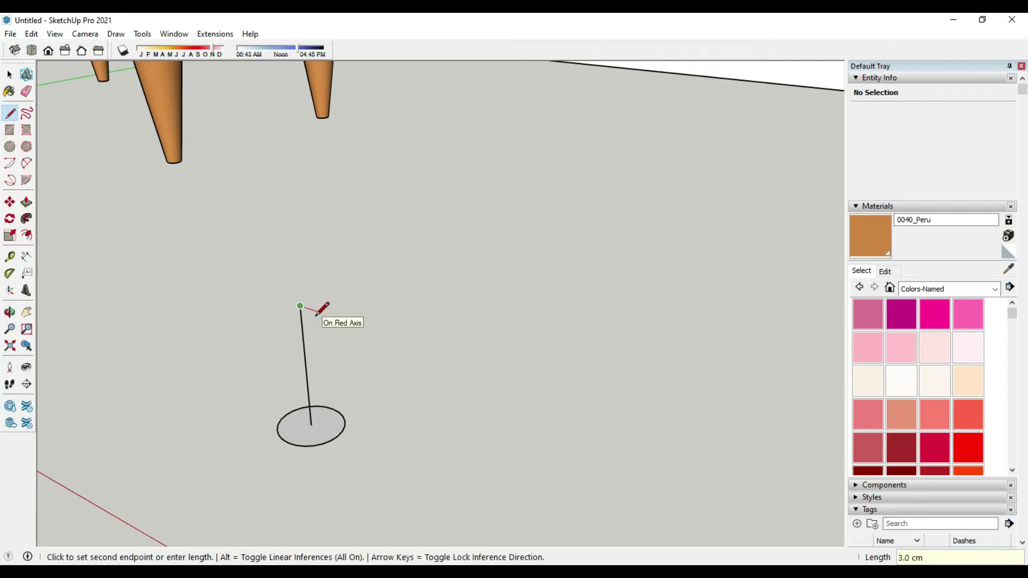
type("1")
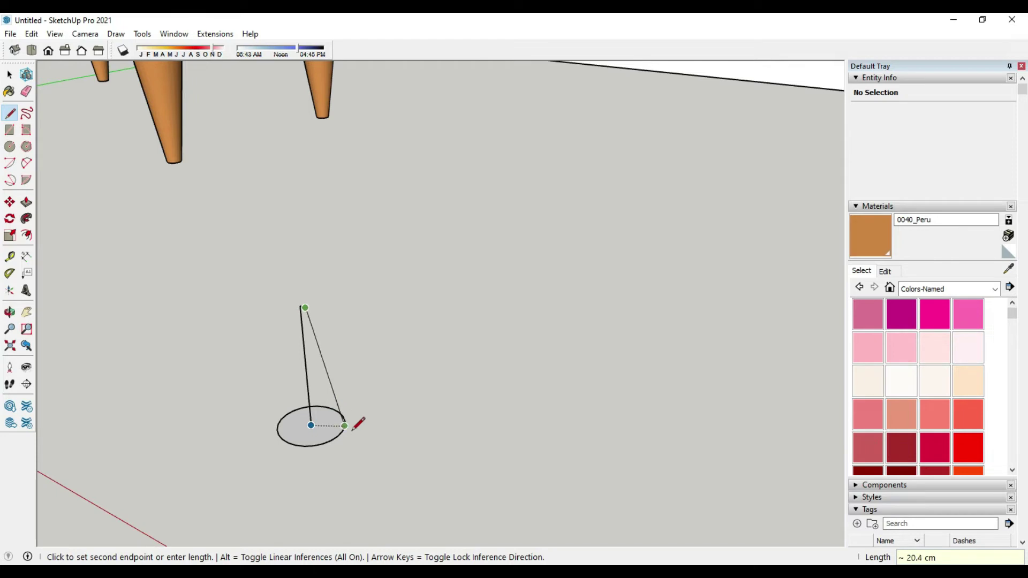
left_click(337, 436)
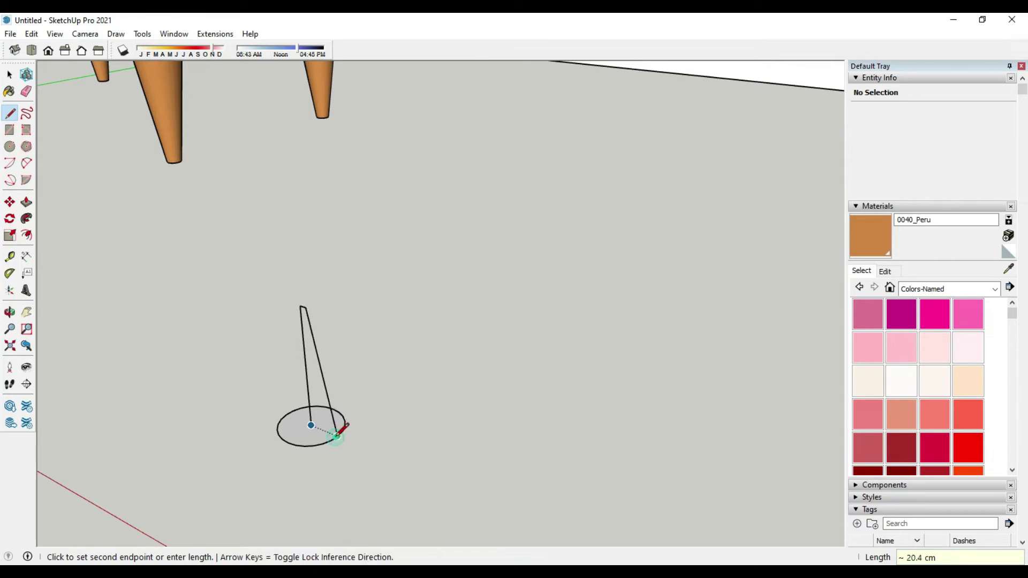
left_click(311, 425)
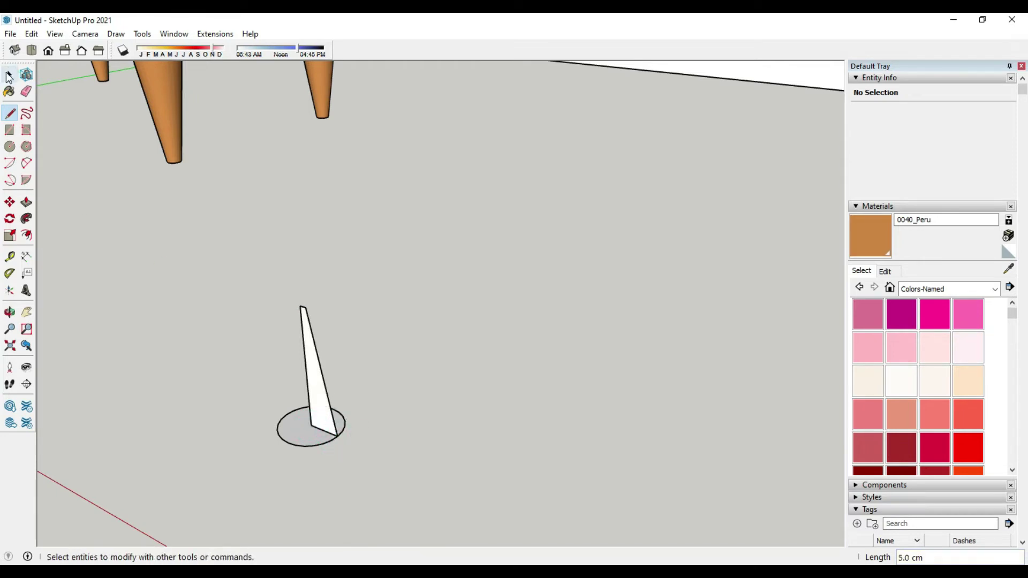
left_click(8, 78)
scroll(179, 281, "down", 3)
Sweep the circle base around the triangular profile with Follow Me to form a cone
scroll(182, 343, "down", 2)
mouse_move(182, 343)
middle_mouse_down()
mouse_move(331, 288)
mouse_move(334, 354)
middle_mouse_up()
scroll(334, 353, "down", 2)
scroll(321, 363, "down", 1)
scroll(321, 363, "up", 4)
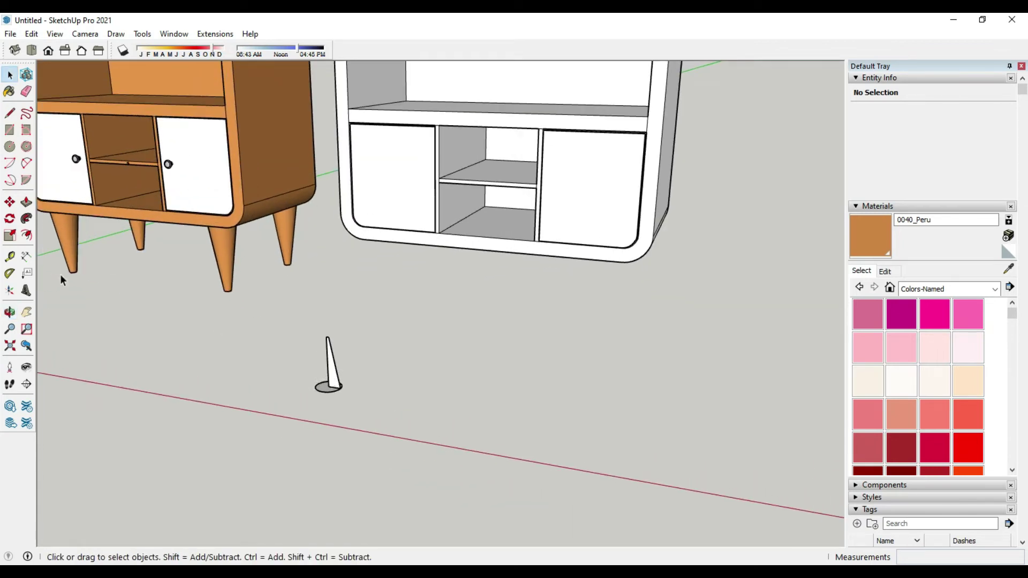
scroll(330, 392, "up", 2)
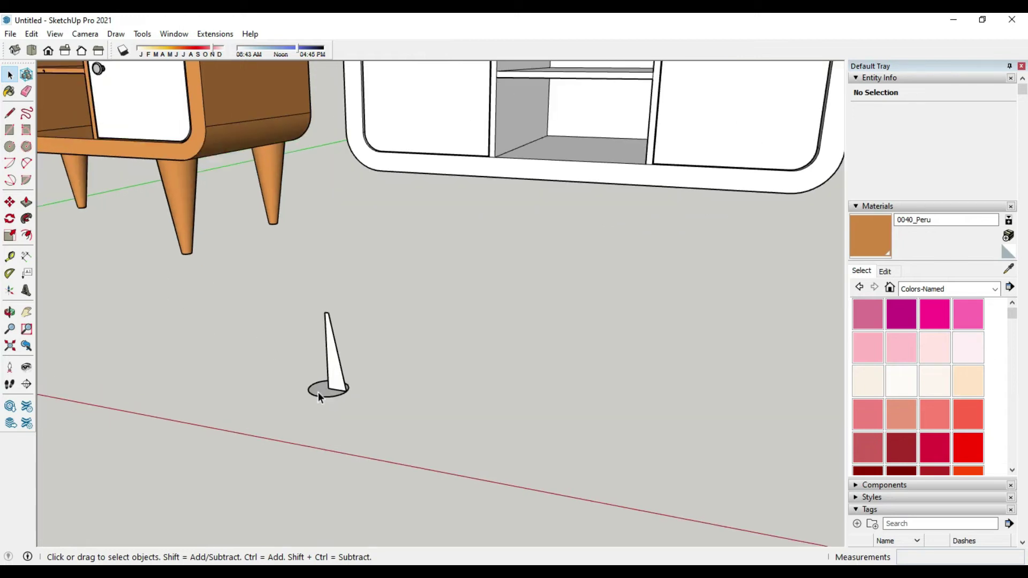
left_click(317, 392)
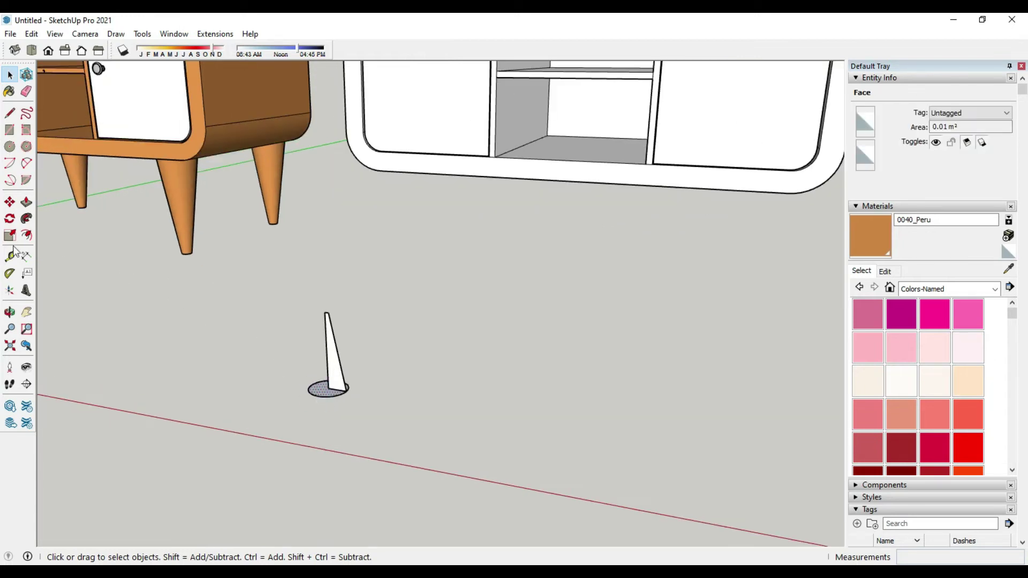
left_click(26, 219)
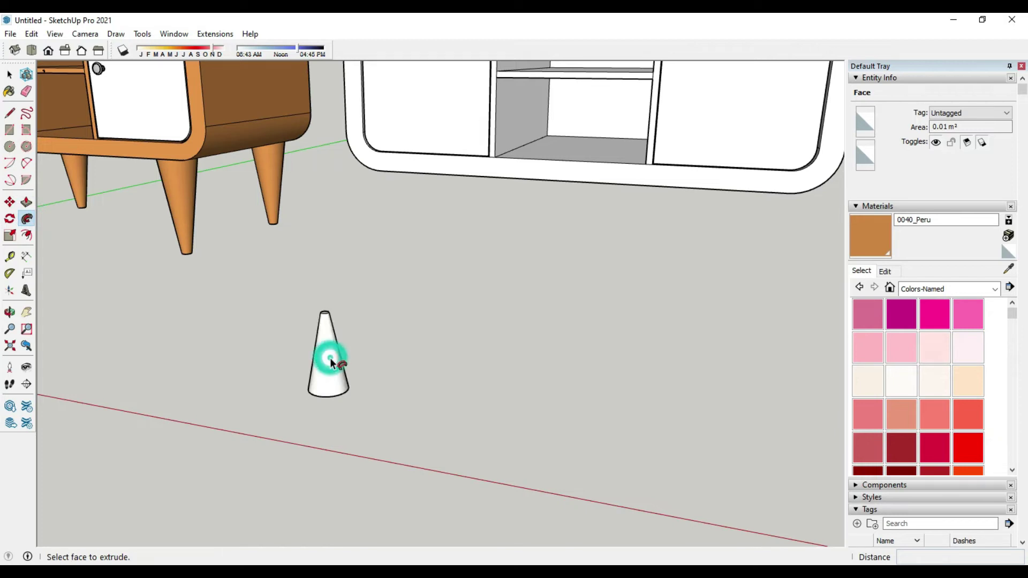
left_click(10, 74)
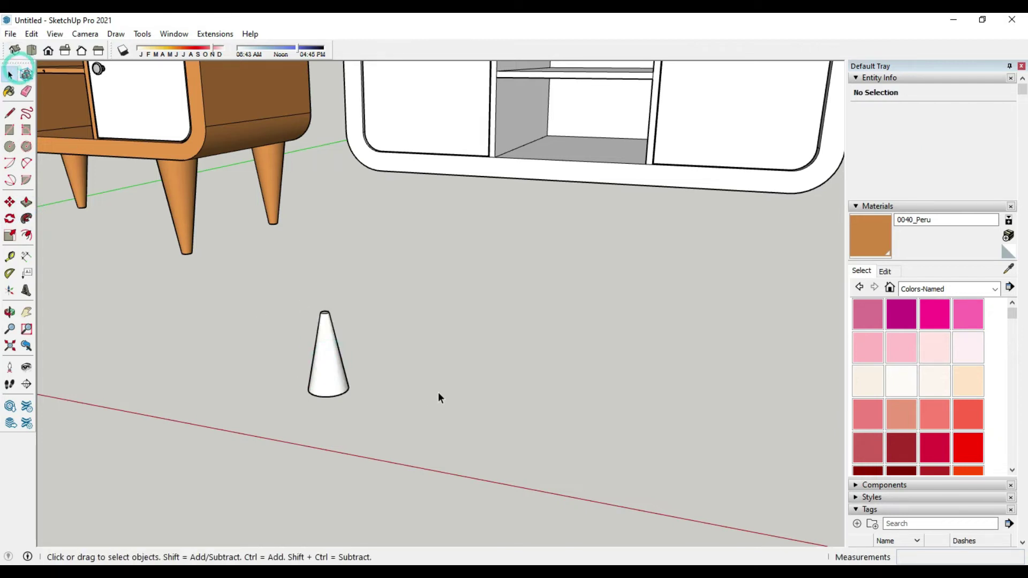
Make the cone a group and flip it along the group's blue axis so it points down
left_click(331, 381)
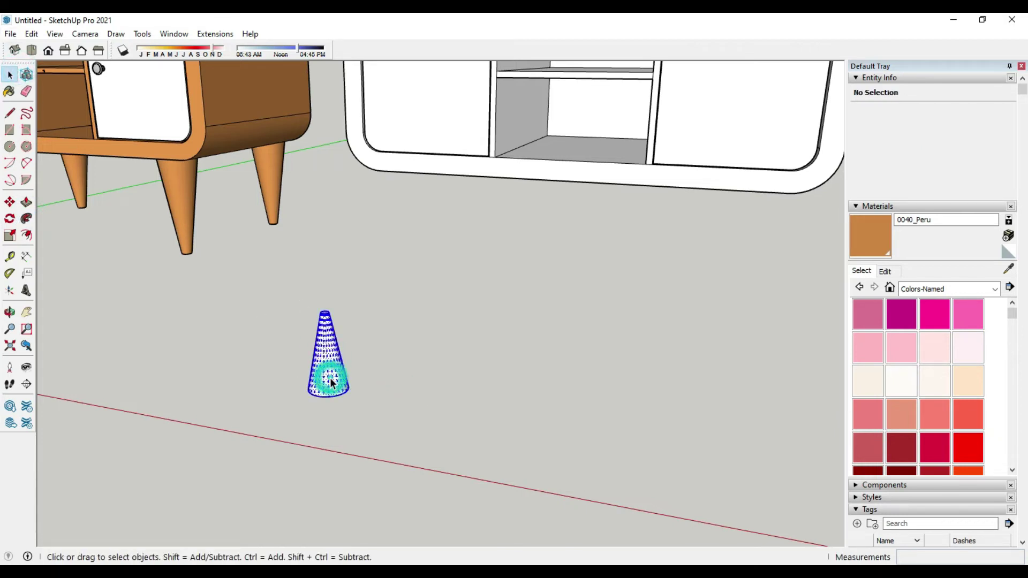
left_click(397, 386)
left_click(331, 382)
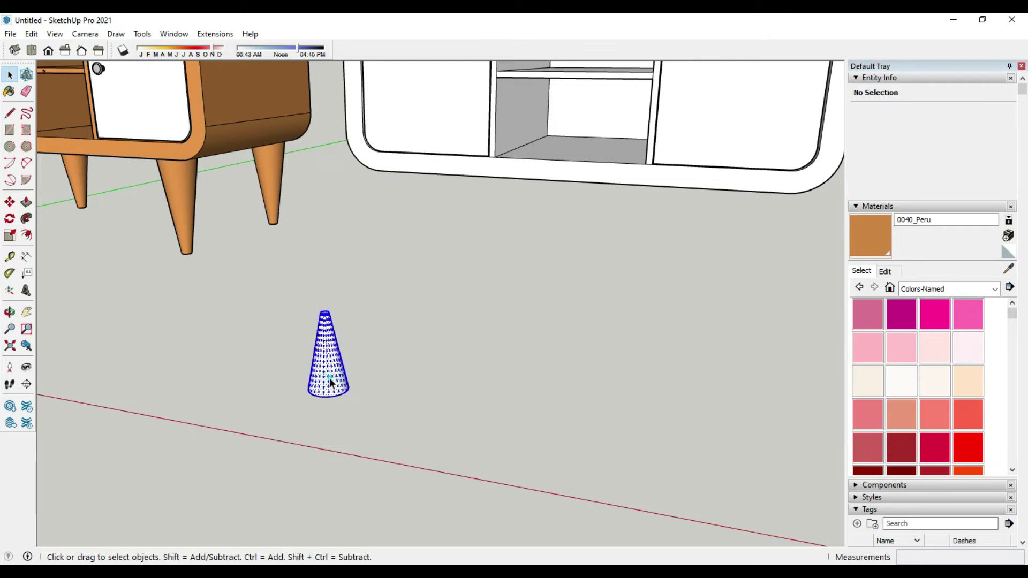
right_click(331, 382)
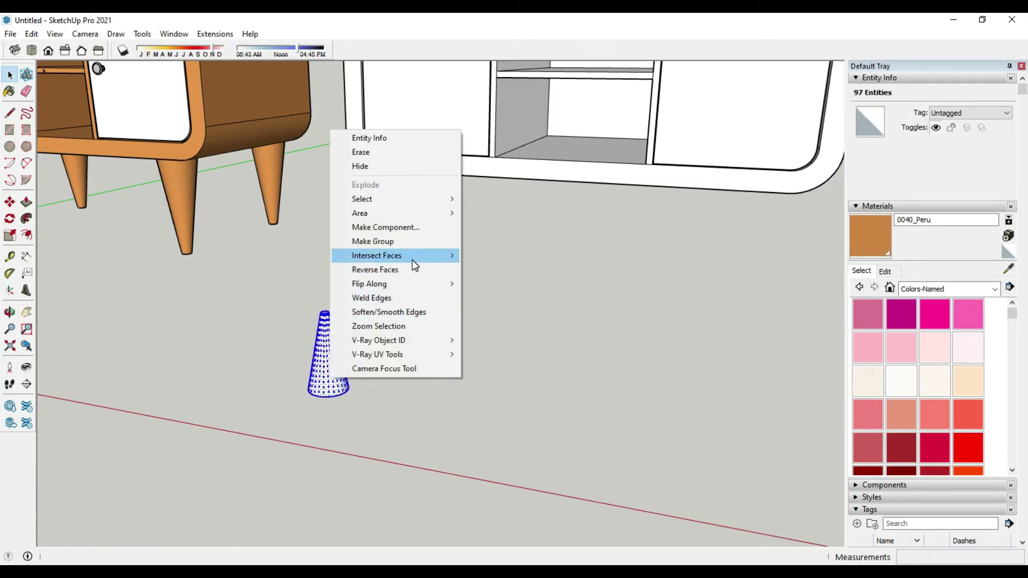
left_click(412, 242)
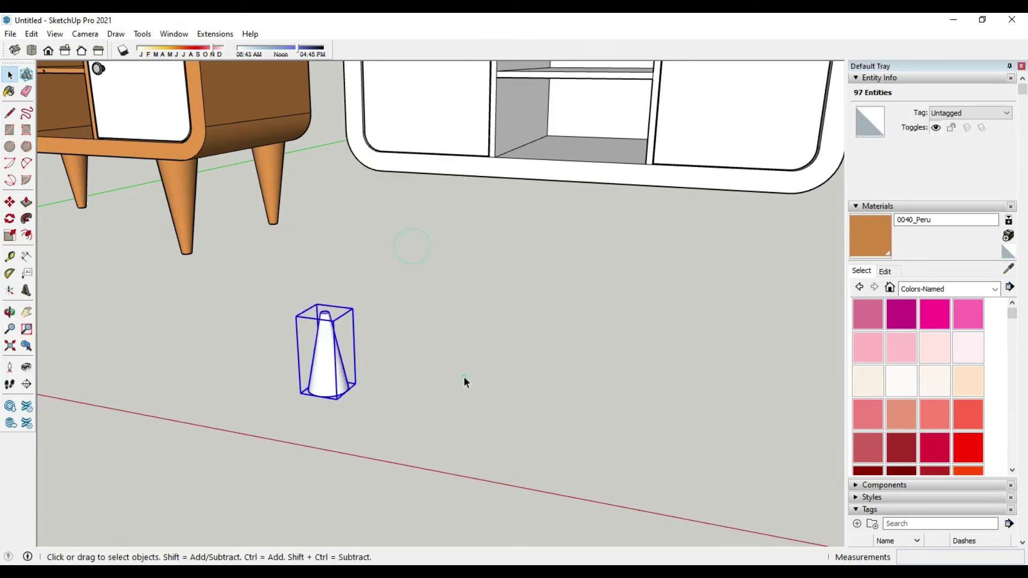
right_click(333, 368)
mouse_move(370, 284)
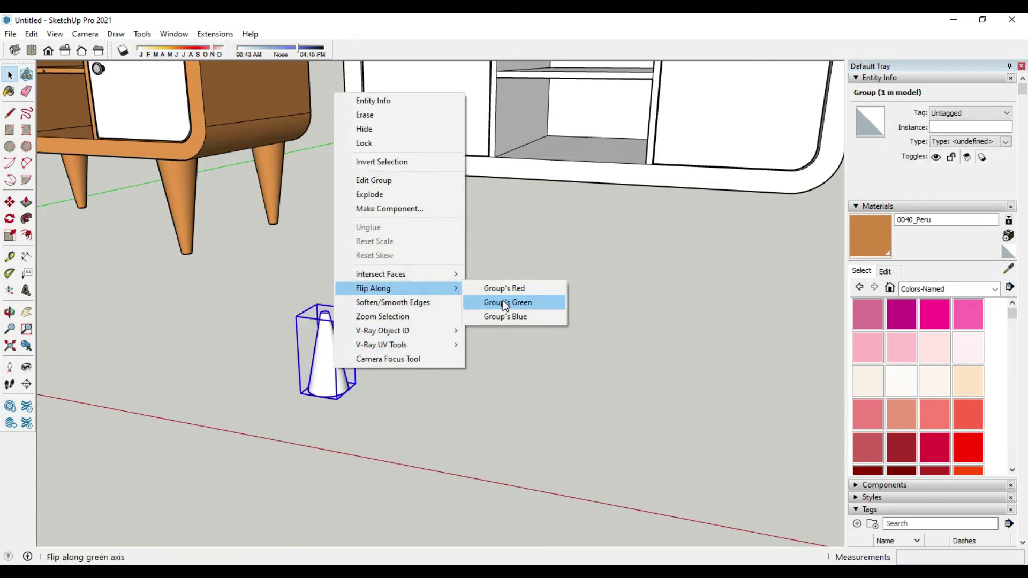
left_click(495, 316)
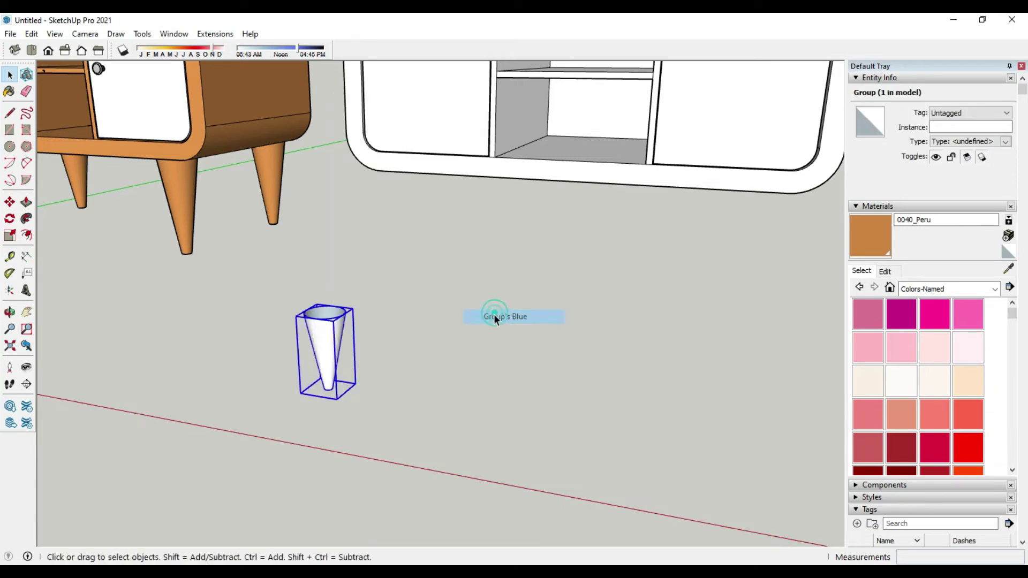
left_click(10, 113)
left_click(346, 312)
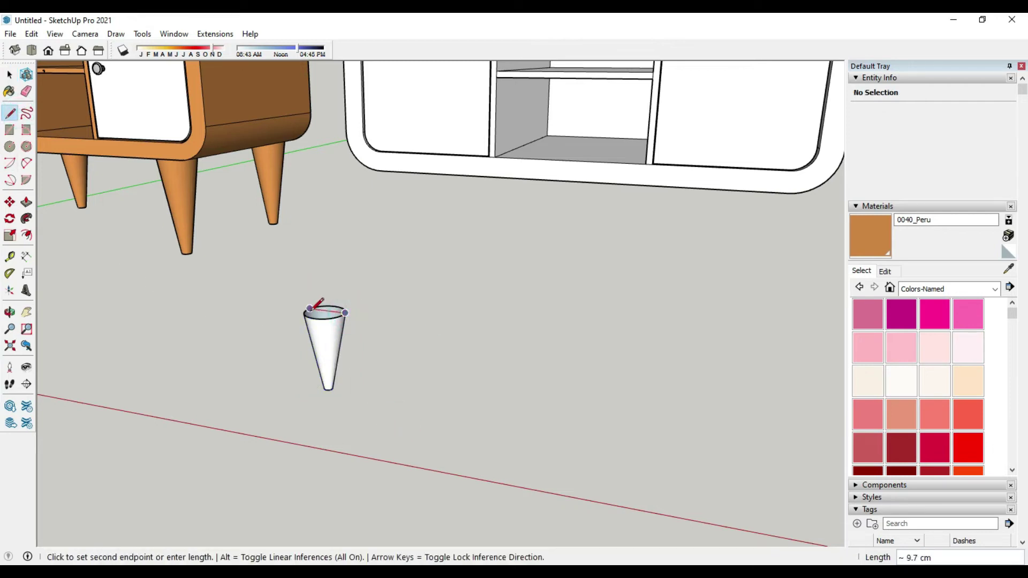
middle_click_drag(304, 312, 287, 398)
key("Escape")
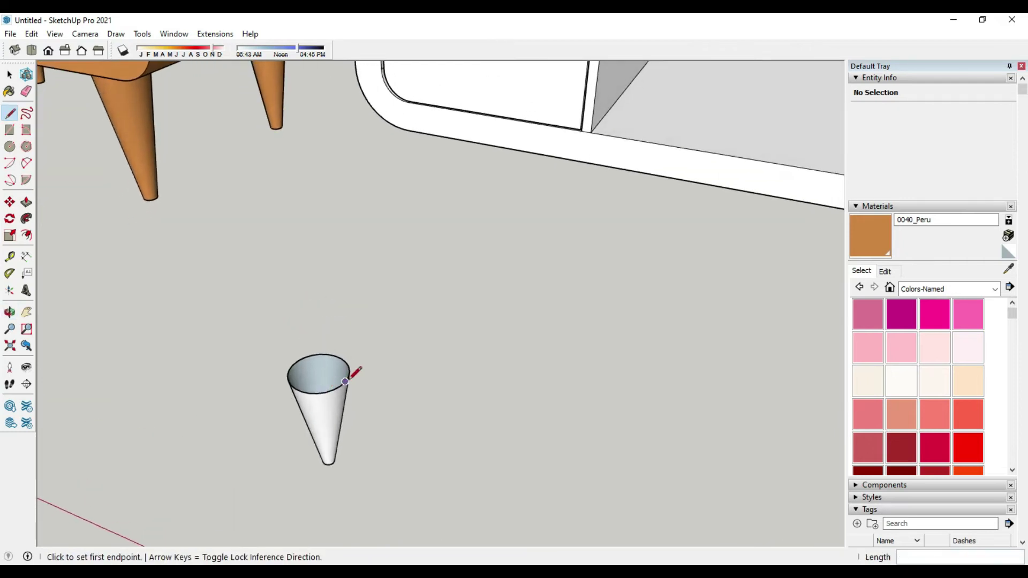
left_click(340, 385)
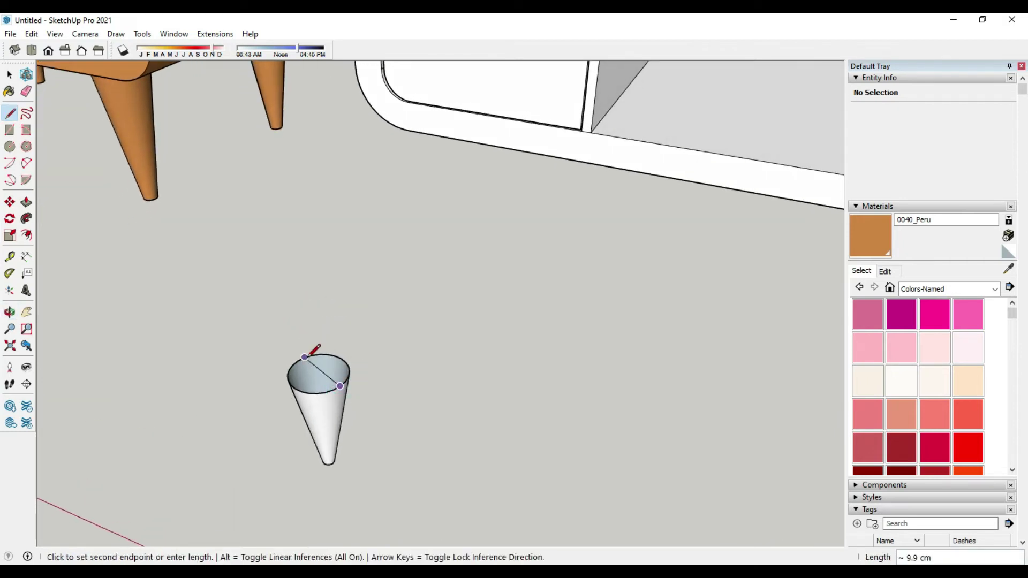
key("Escape")
mouse_move(302, 361)
middle_mouse_down()
mouse_move(322, 453)
mouse_move(301, 361)
mouse_move(335, 395)
mouse_move(349, 450)
middle_mouse_up()
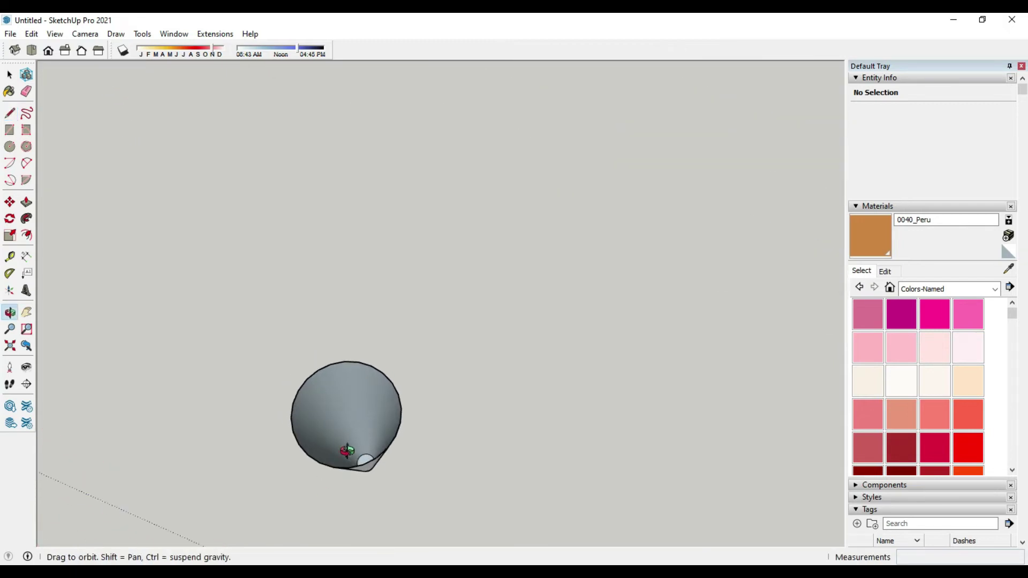
left_click(385, 452)
key("Escape")
mouse_move(236, 424)
middle_mouse_down()
mouse_move(257, 436)
mouse_move(338, 346)
mouse_move(360, 268)
mouse_move(374, 368)
mouse_move(319, 271)
mouse_move(355, 218)
mouse_move(403, 298)
mouse_move(402, 363)
mouse_move(409, 359)
middle_mouse_up()
scroll(403, 299, "down", 3)
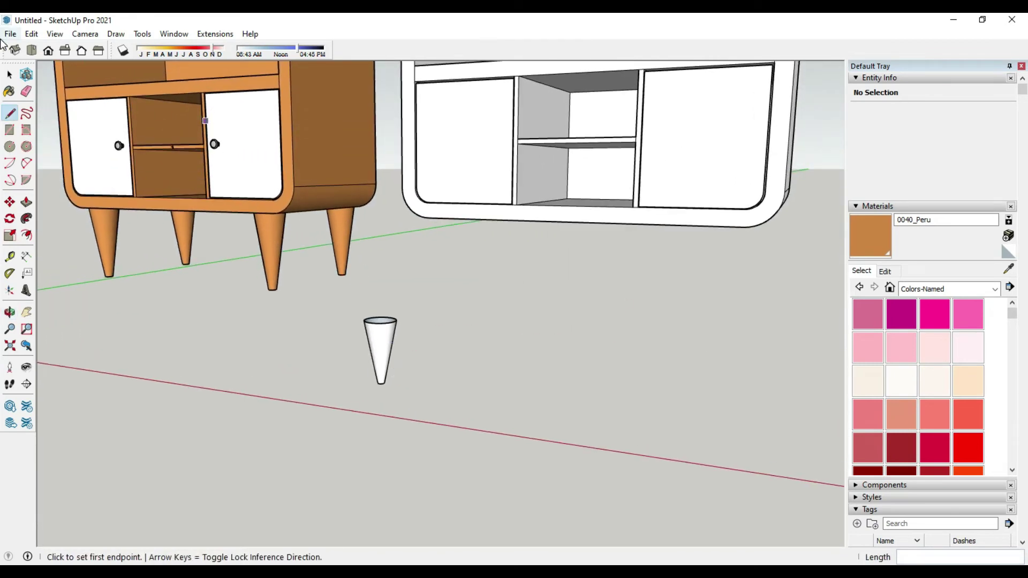
left_click(9, 75)
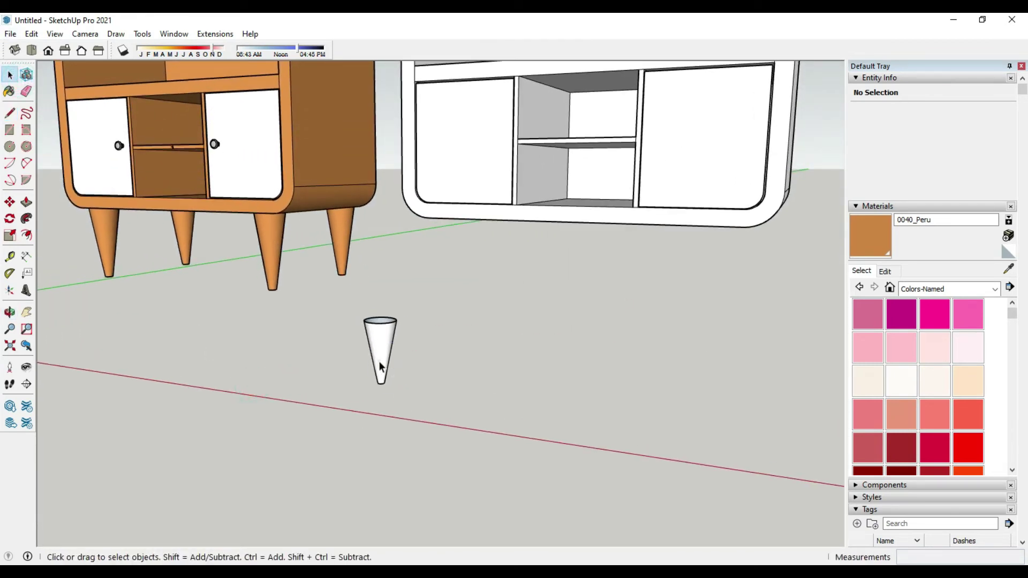
Copy the cone beside itself and array it 3x into four evenly spaced legs
left_click(10, 202)
key("ctrl")
left_click(359, 385)
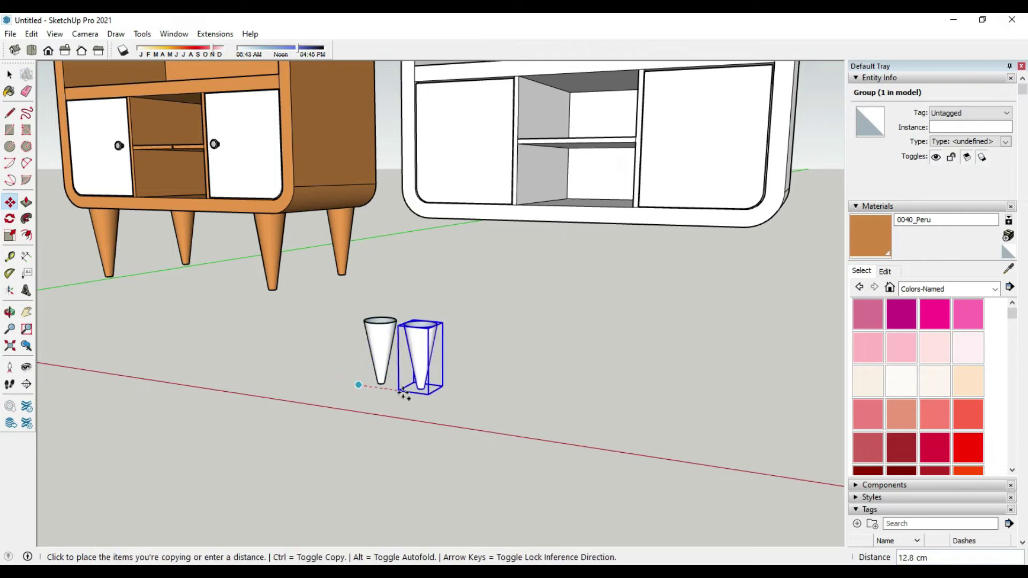
left_click(413, 394)
type("3")
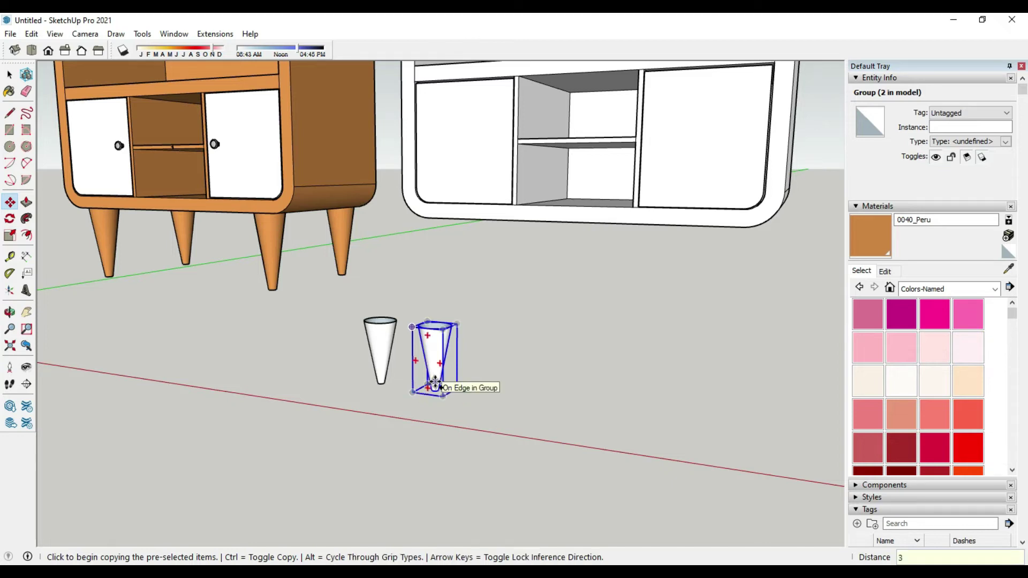
type("x")
key("Return")
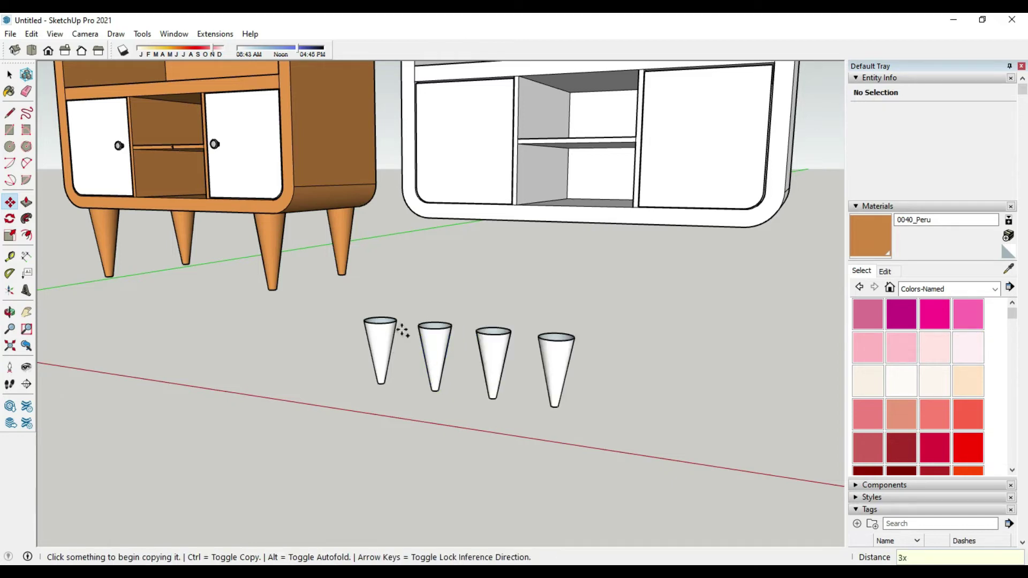
scroll(383, 374, "down", 3)
mouse_move(382, 373)
middle_mouse_down()
mouse_move(418, 424)
mouse_move(509, 390)
mouse_move(552, 323)
mouse_move(481, 276)
mouse_move(471, 287)
middle_mouse_up()
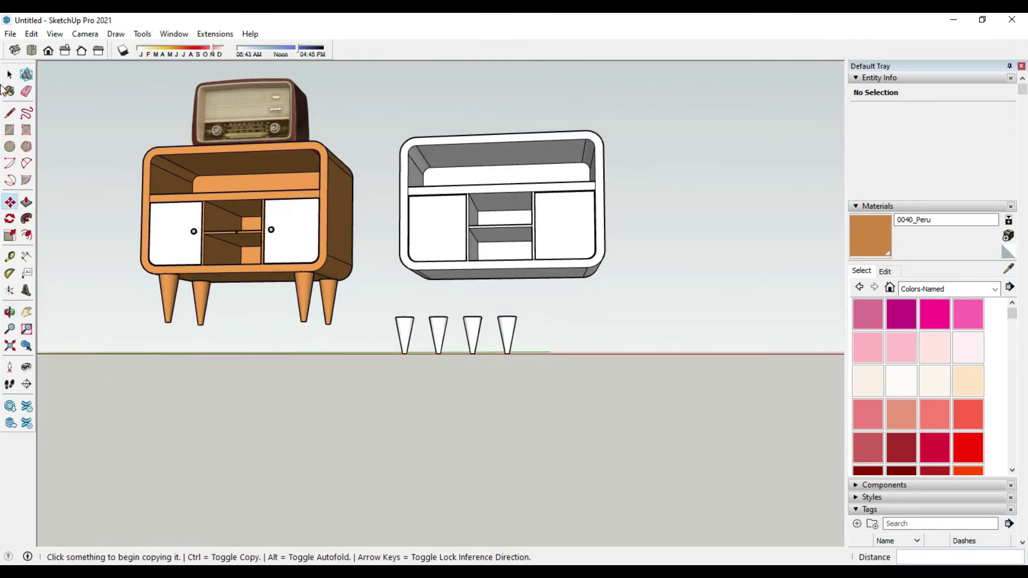
left_click(3, 78)
scroll(410, 323, "up", 2)
scroll(402, 341, "up", 2)
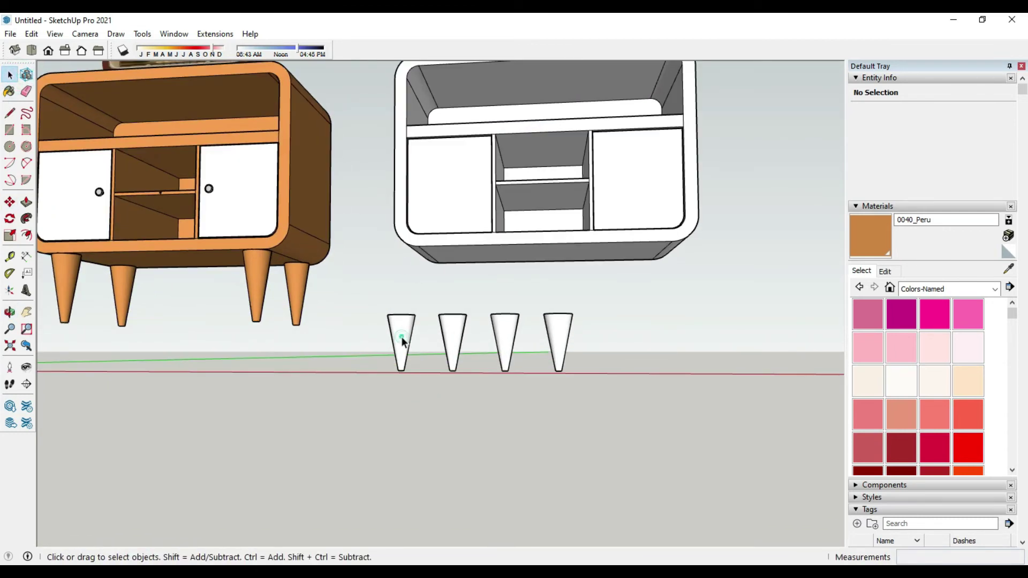
Move the first cone leg under a corner of the white cabinet
left_click(10, 202)
scroll(408, 340, "up", 2)
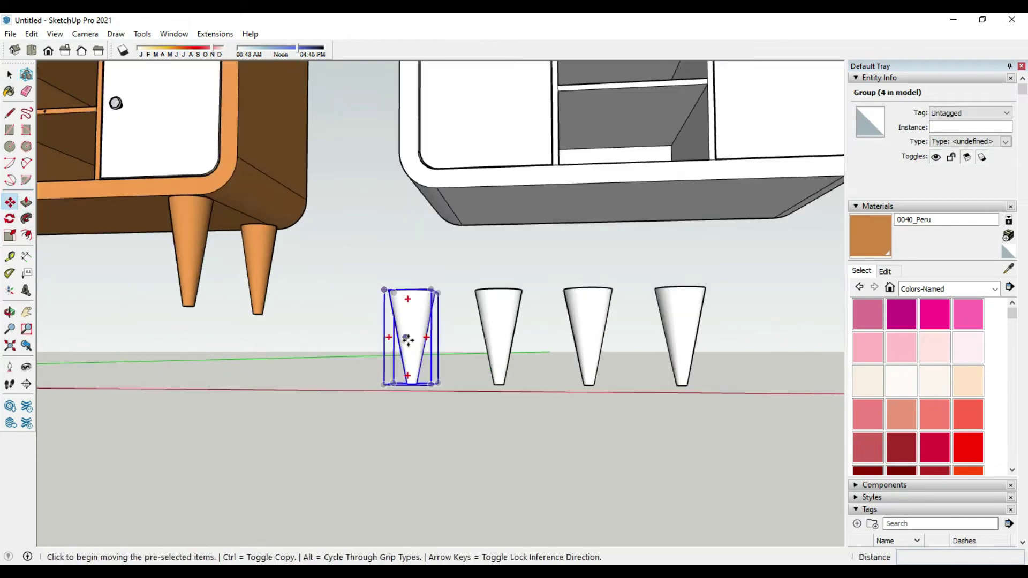
left_click(380, 290)
left_click(437, 188)
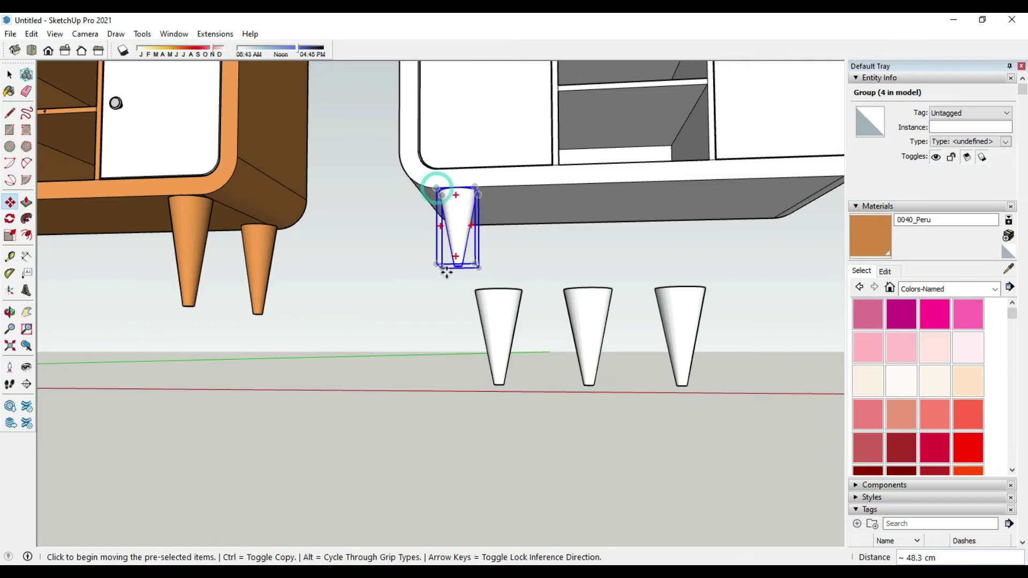
key("space")
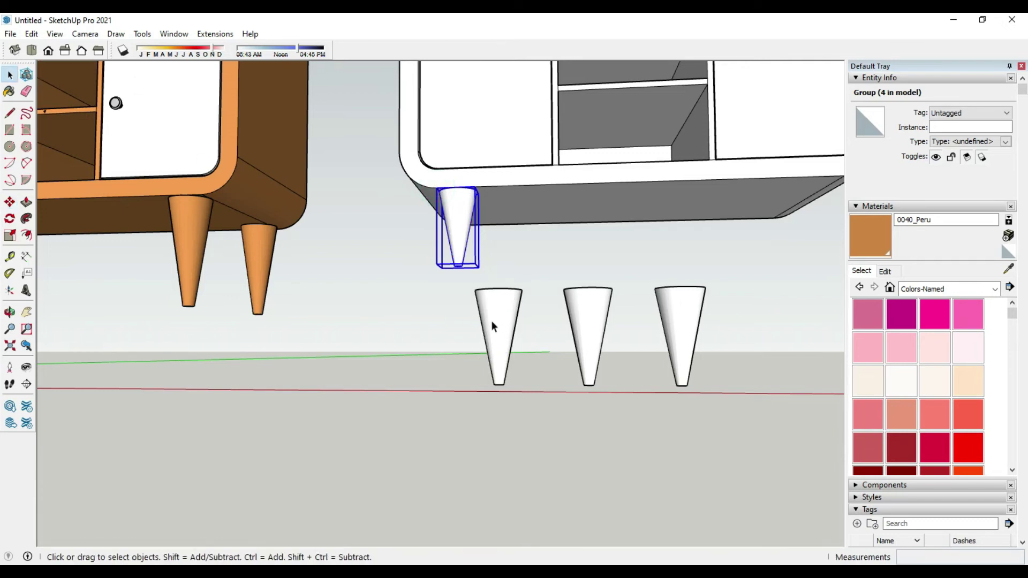
Pick up the second cone and carry it toward the cabinet's other corner
left_click(494, 320)
left_click(10, 203)
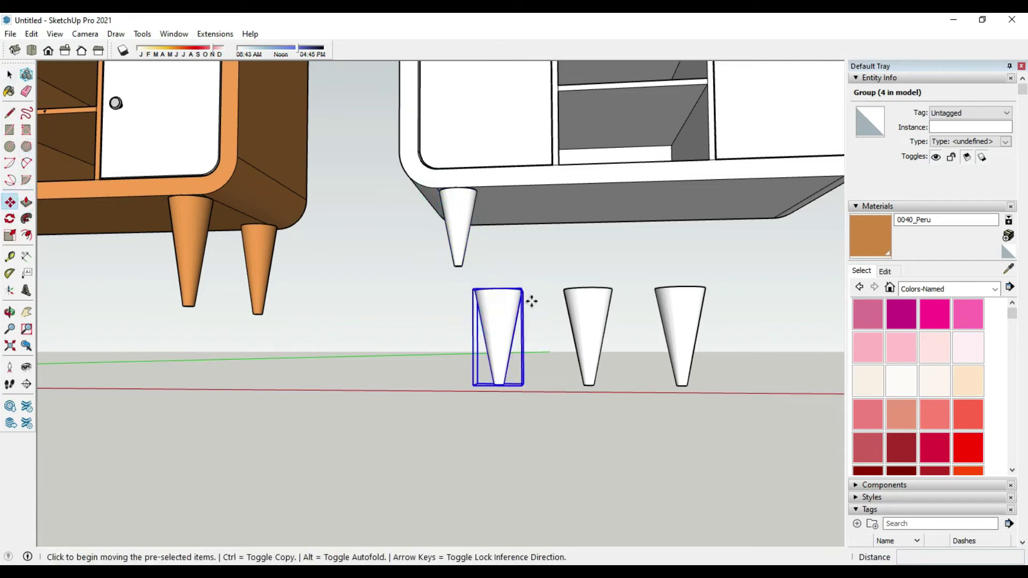
left_click(521, 288)
middle_click_drag(524, 286, 344, 333)
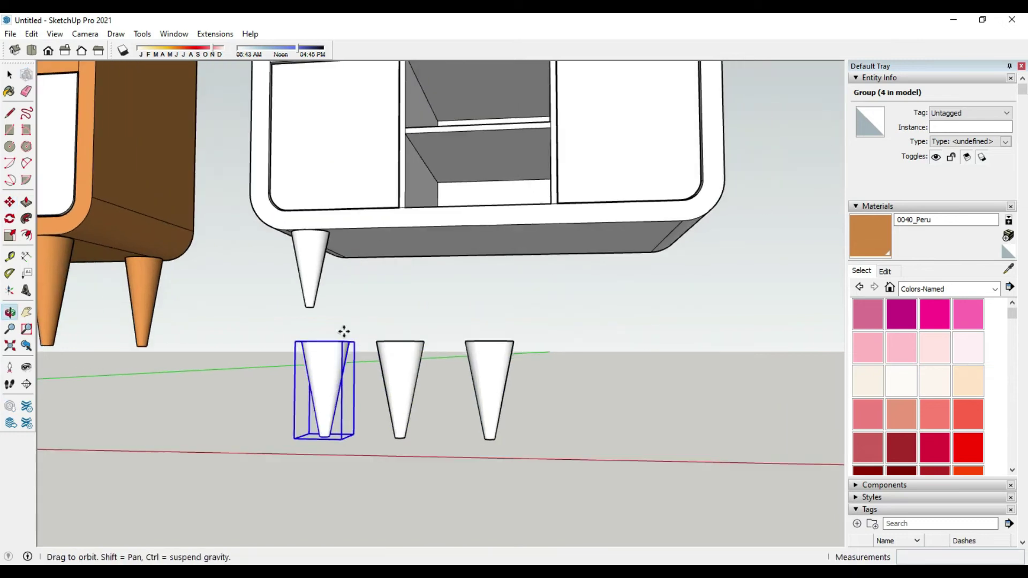
scroll(681, 219, "up", 1)
scroll(681, 219, "up", 2)
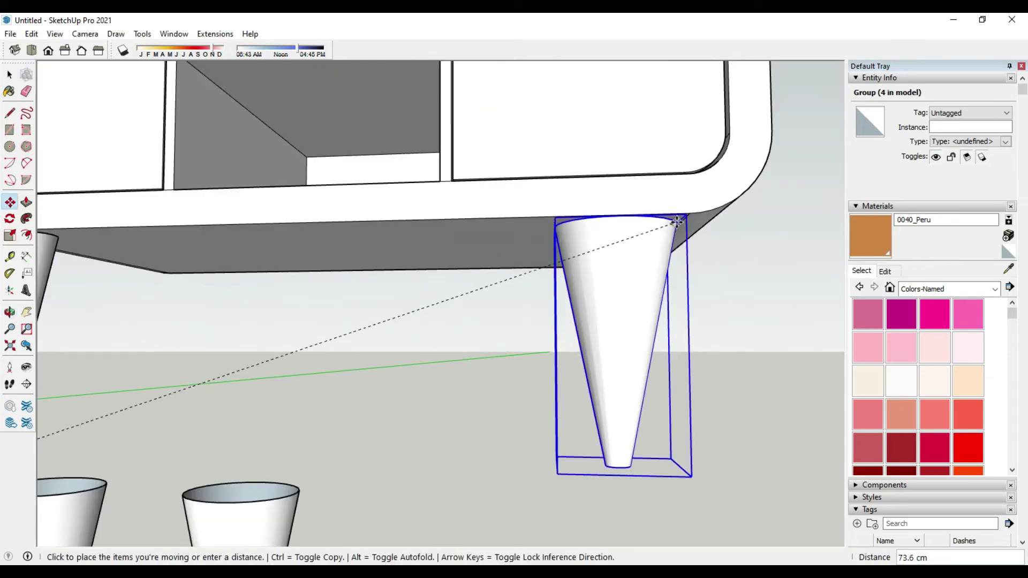
scroll(681, 220, "down", 3)
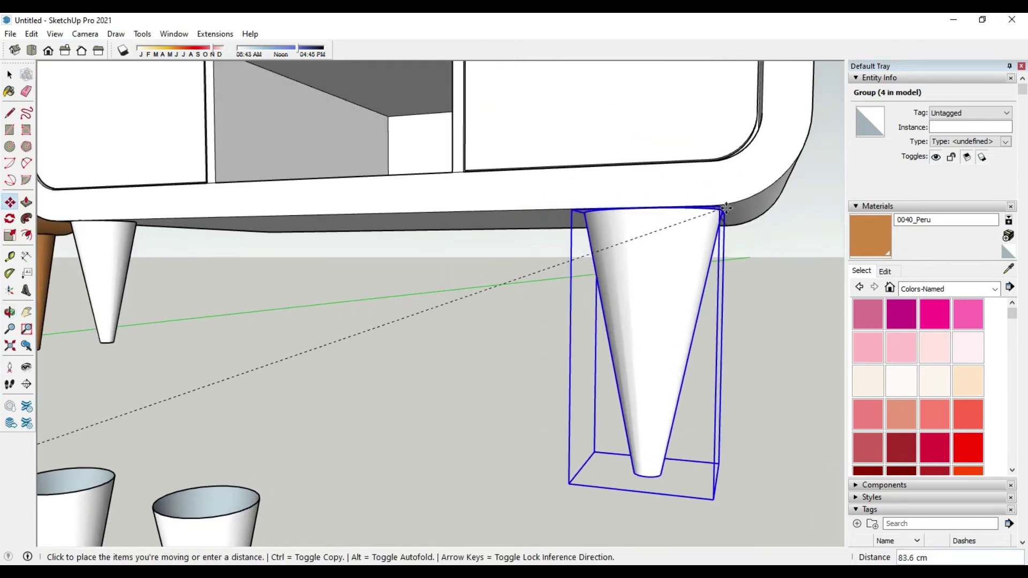
Look beneath the cabinet and set the second cone leg under its corner
middle_click_drag(689, 218, 804, 181)
scroll(803, 180, "down", 3)
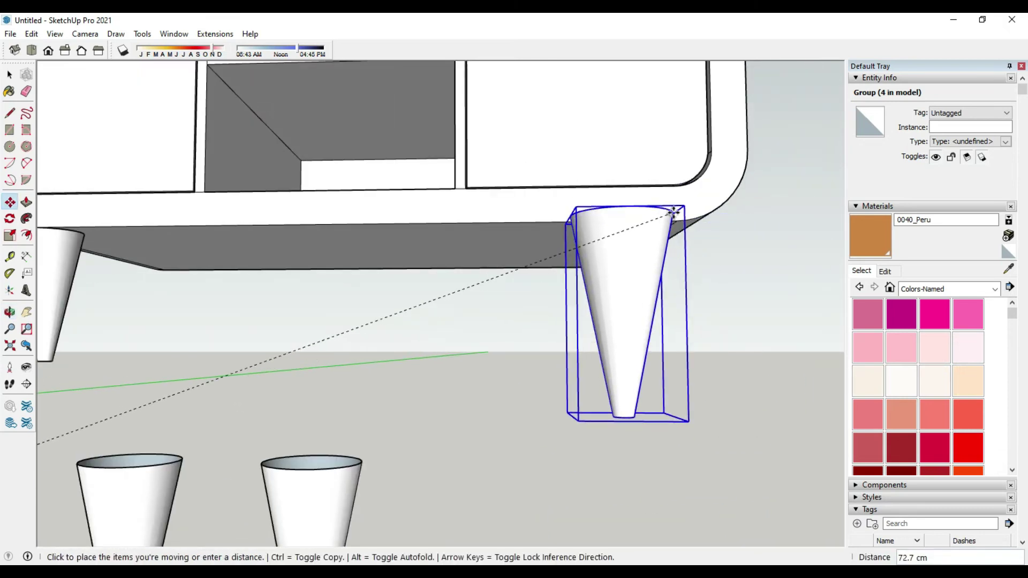
scroll(673, 229, "up", 1)
scroll(672, 223, "up", 3)
scroll(672, 223, "up", 1)
scroll(672, 224, "down", 2)
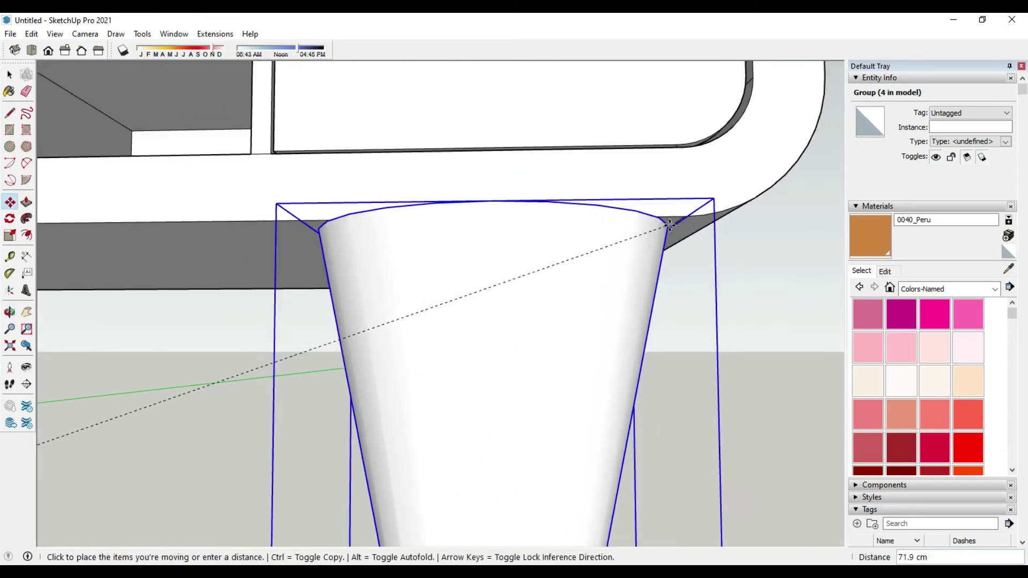
scroll(673, 224, "down", 2)
mouse_move(673, 223)
middle_mouse_down()
mouse_move(694, 284)
mouse_move(659, 160)
middle_mouse_up()
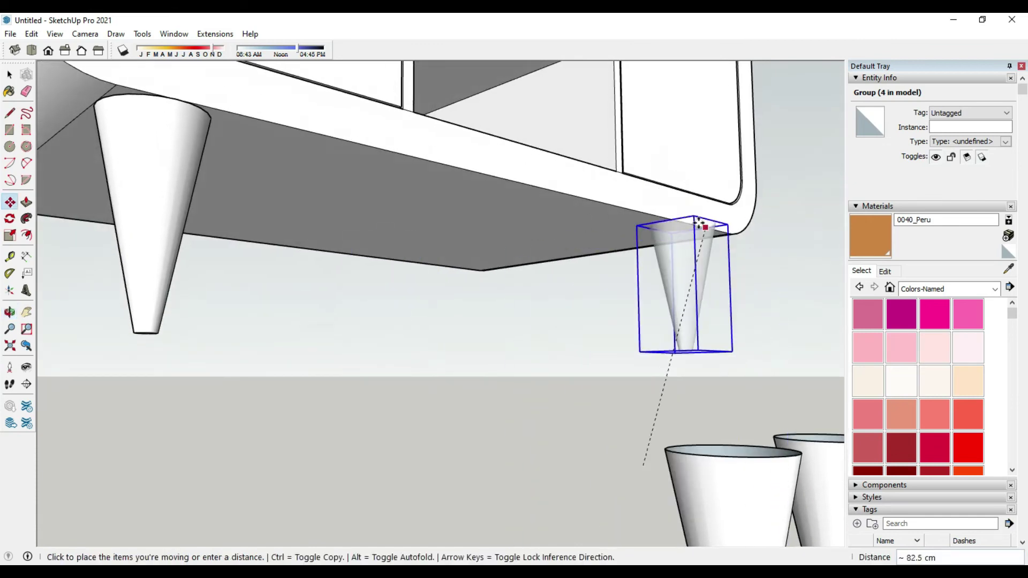
scroll(714, 246, "up", 2)
left_click(696, 260)
left_click(758, 256)
scroll(734, 233, "down", 3)
left_click(734, 231)
mouse_move(744, 310)
middle_mouse_down()
mouse_move(675, 368)
mouse_move(510, 290)
mouse_move(413, 311)
middle_mouse_up()
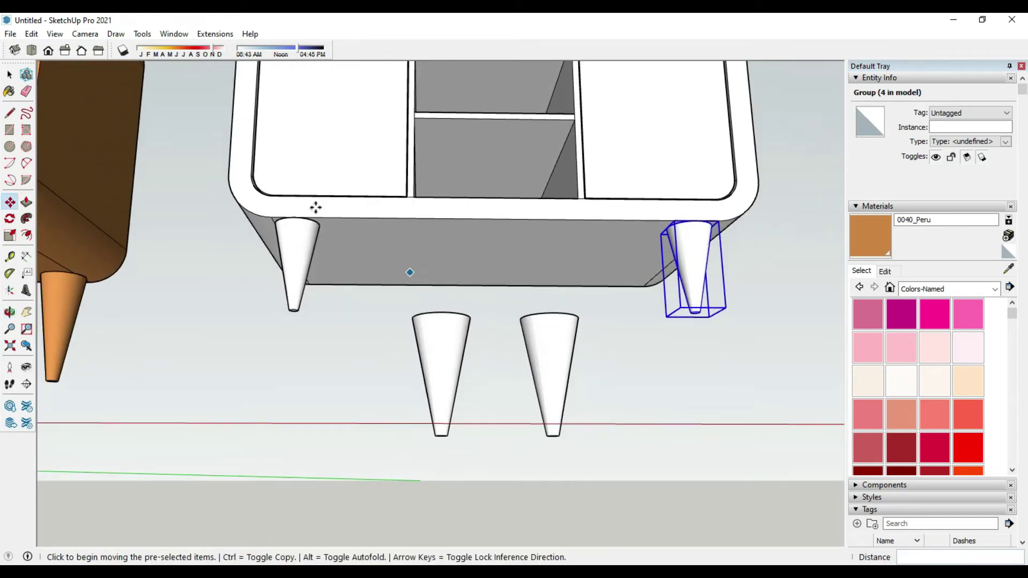
Move the third cone leg under the cabinet's right corner
left_click(10, 74)
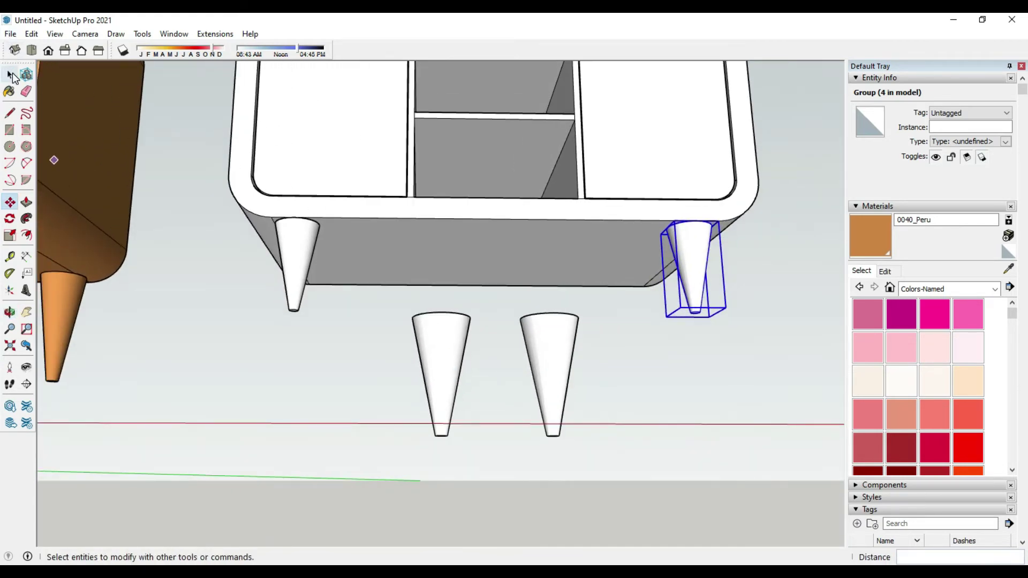
left_click(445, 380)
left_click(566, 369)
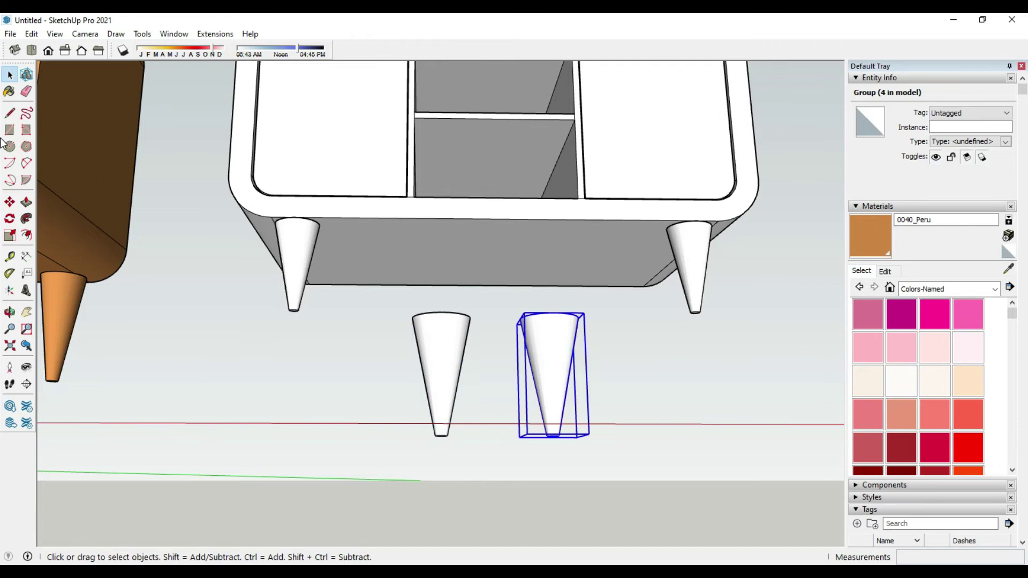
left_click(10, 202)
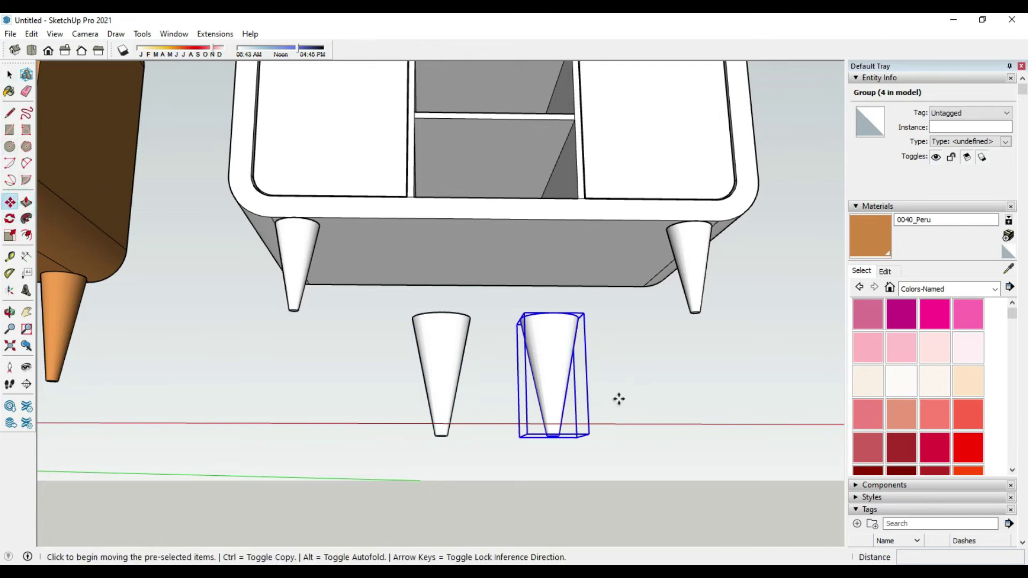
middle_click_drag(619, 399, 454, 408)
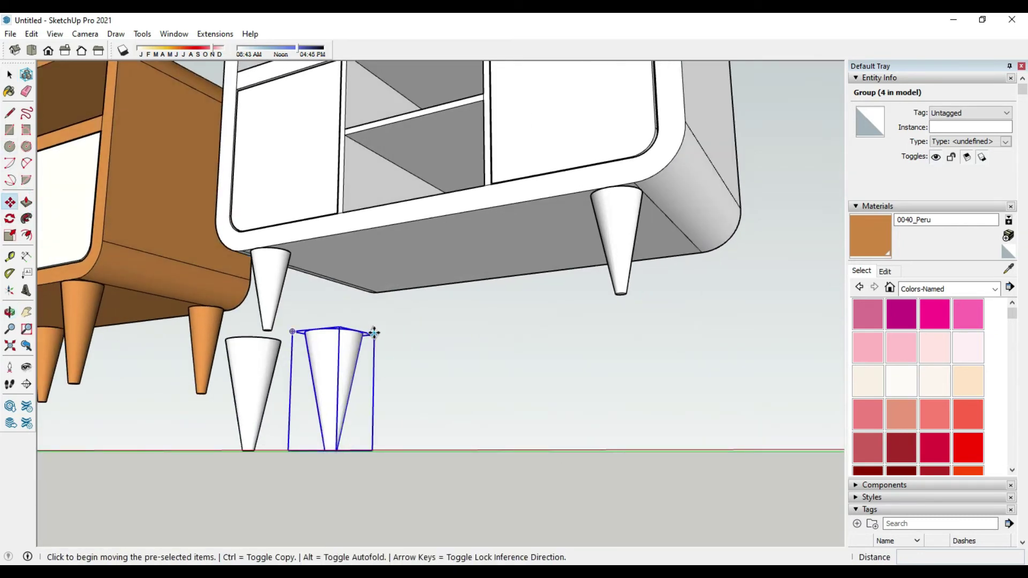
left_click(373, 333)
left_click(700, 254)
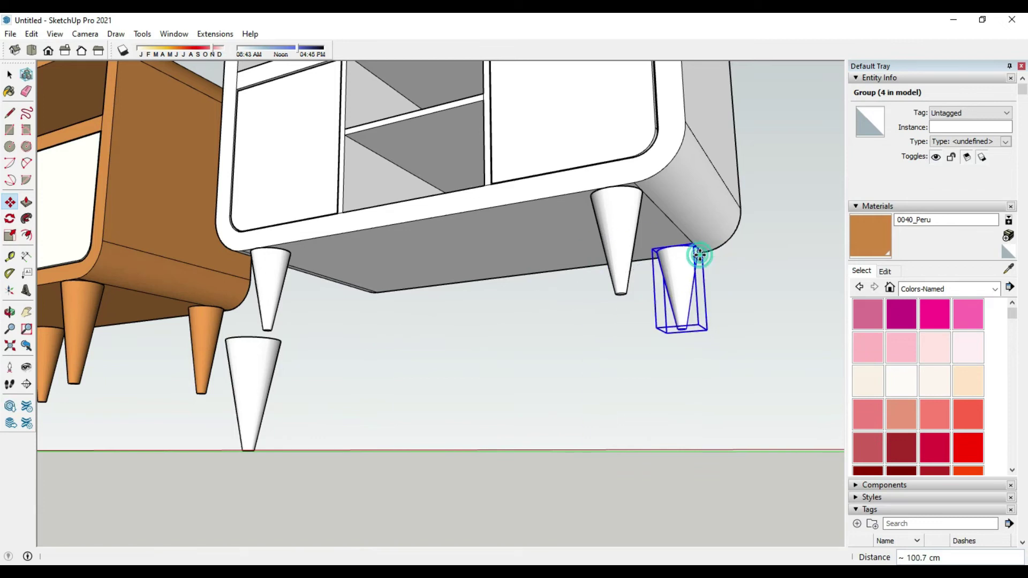
middle_click_drag(275, 361, 606, 421)
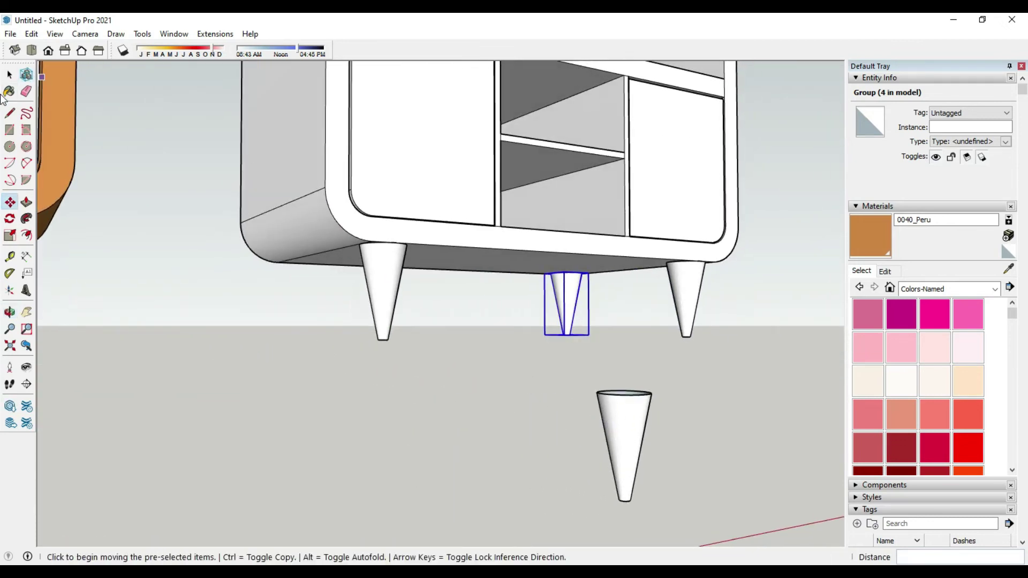
Move the last cone leg under the cabinet's left corner
left_click(11, 75)
left_click(641, 419)
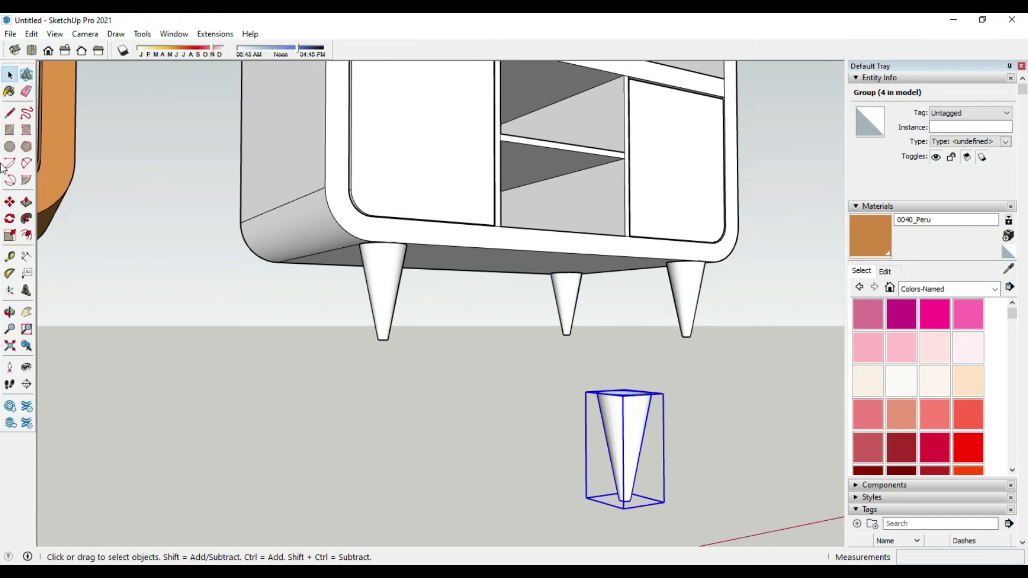
left_click(9, 202)
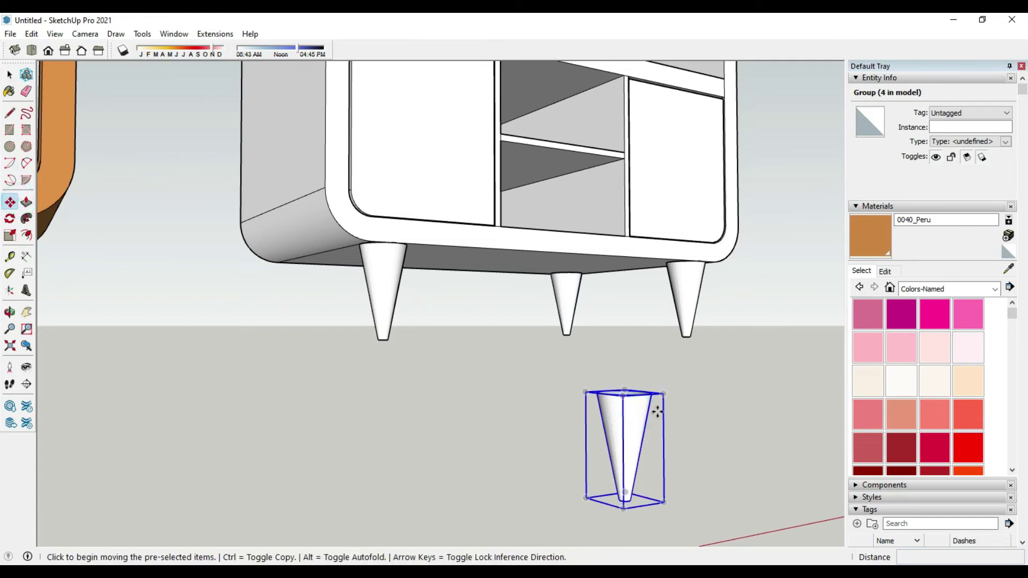
left_click(586, 392)
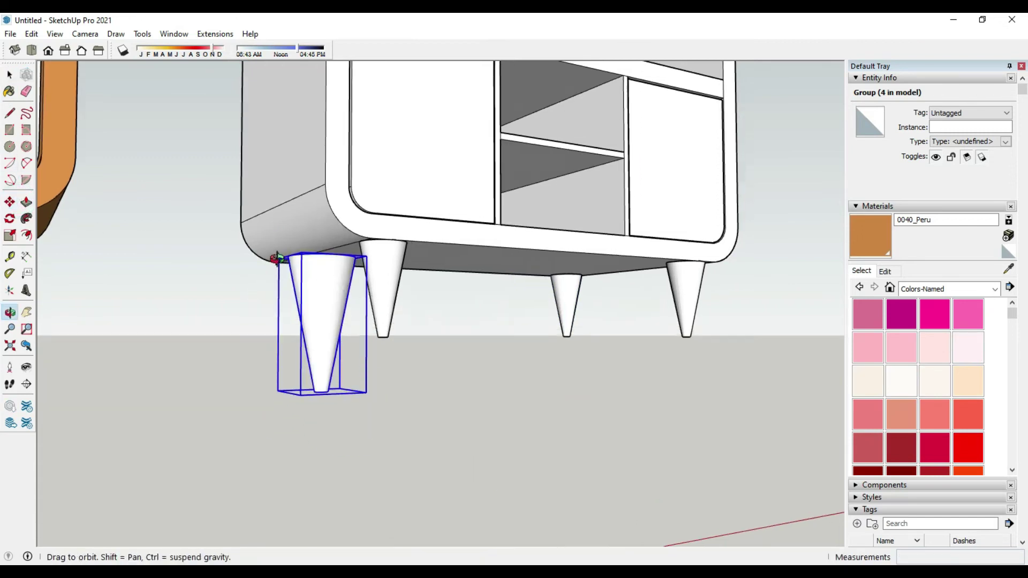
middle_click_drag(277, 259, 343, 220)
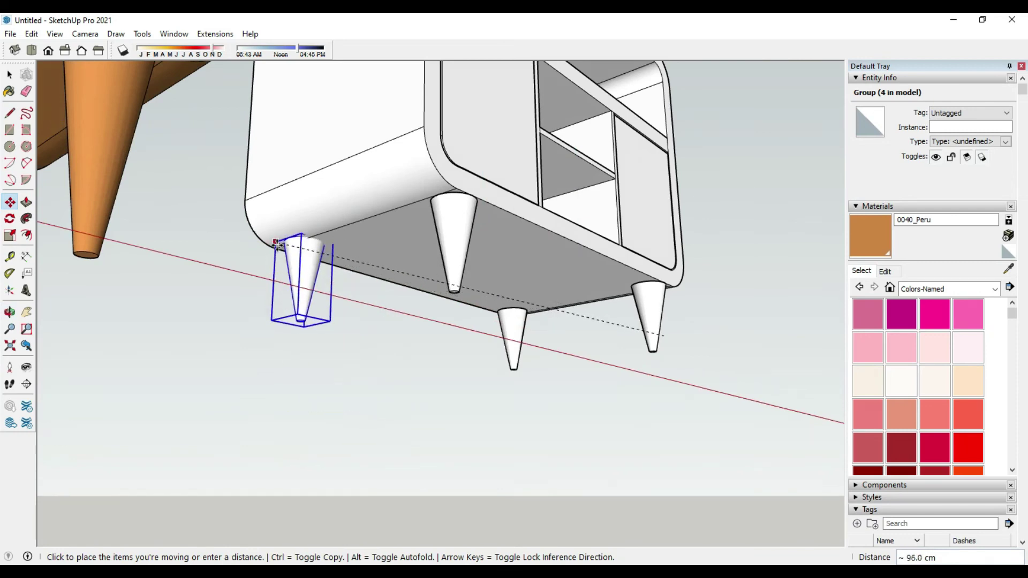
left_click(277, 252)
mouse_move(448, 338)
middle_mouse_down()
mouse_move(296, 425)
mouse_move(414, 482)
mouse_move(308, 402)
mouse_move(326, 427)
mouse_move(313, 436)
middle_mouse_up()
scroll(297, 424, "down", 3)
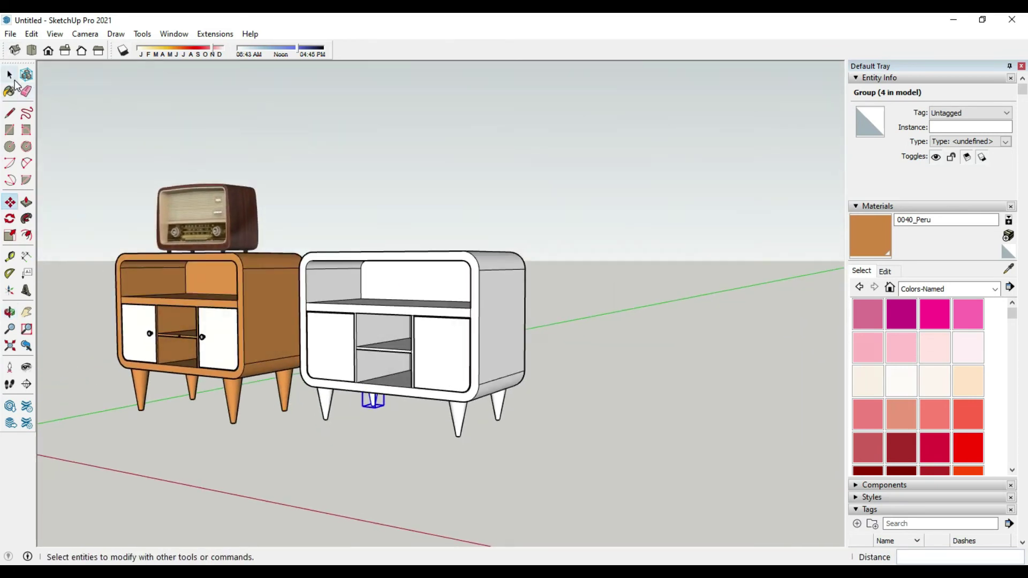
key("space")
left_click(312, 449)
scroll(425, 489, "down", 3)
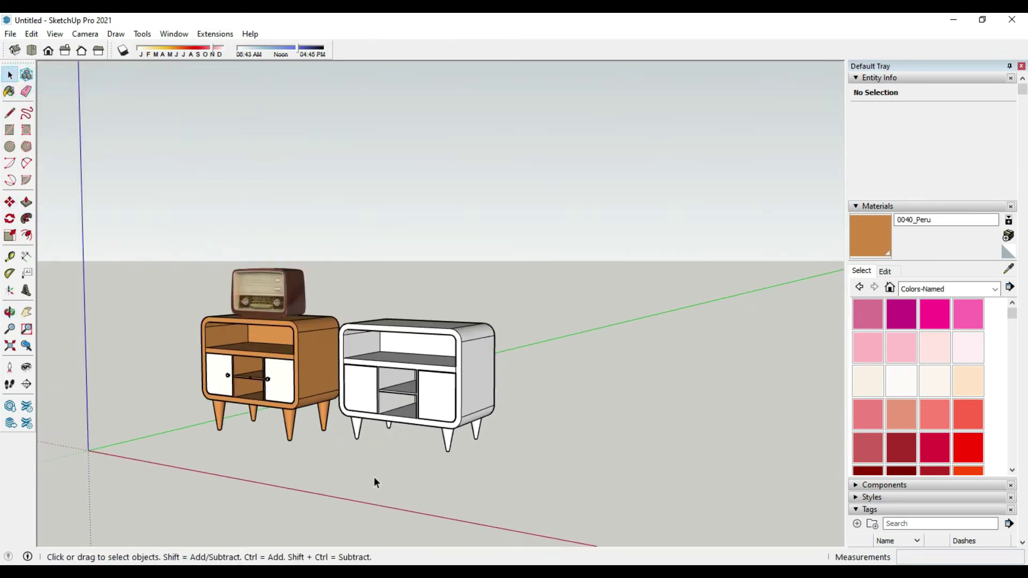
mouse_move(345, 480)
middle_mouse_down("shift")
mouse_move(332, 491)
mouse_move(428, 465)
mouse_move(404, 462)
mouse_move(403, 484)
middle_mouse_up("shift")
scroll(429, 452, "up", 1)
scroll(429, 450, "up", 1)
scroll(429, 449, "up", 1)
scroll(430, 442, "up", 1)
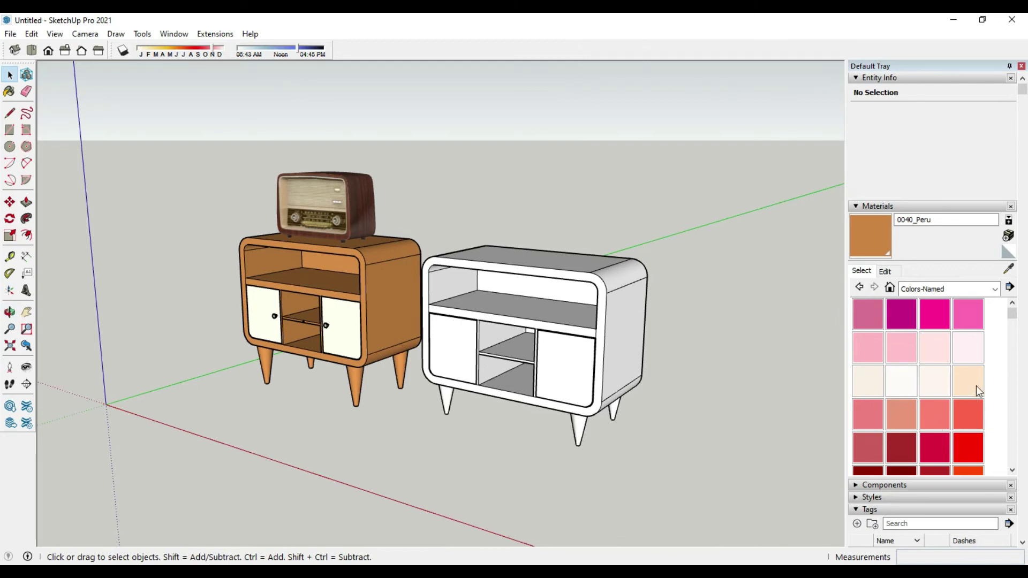
scroll(963, 401, "down", 2)
scroll(970, 445, "down", 2)
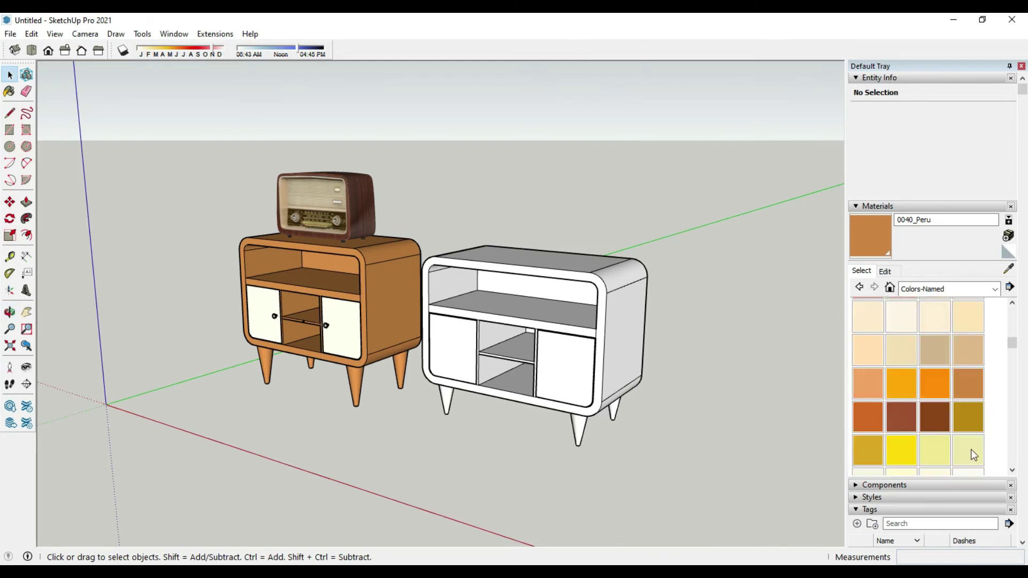
left_click(970, 381)
left_click(638, 321)
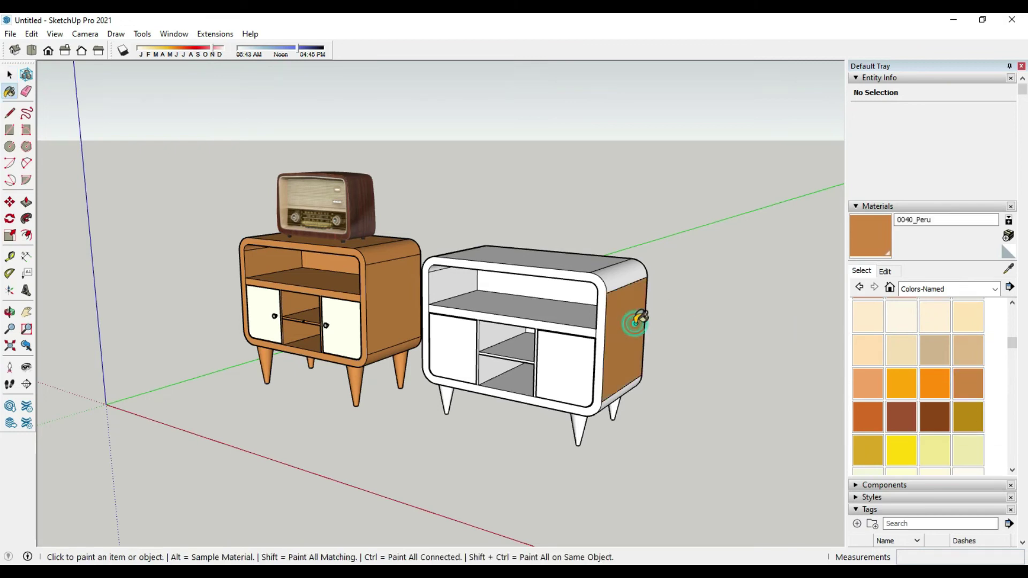
left_click(580, 264)
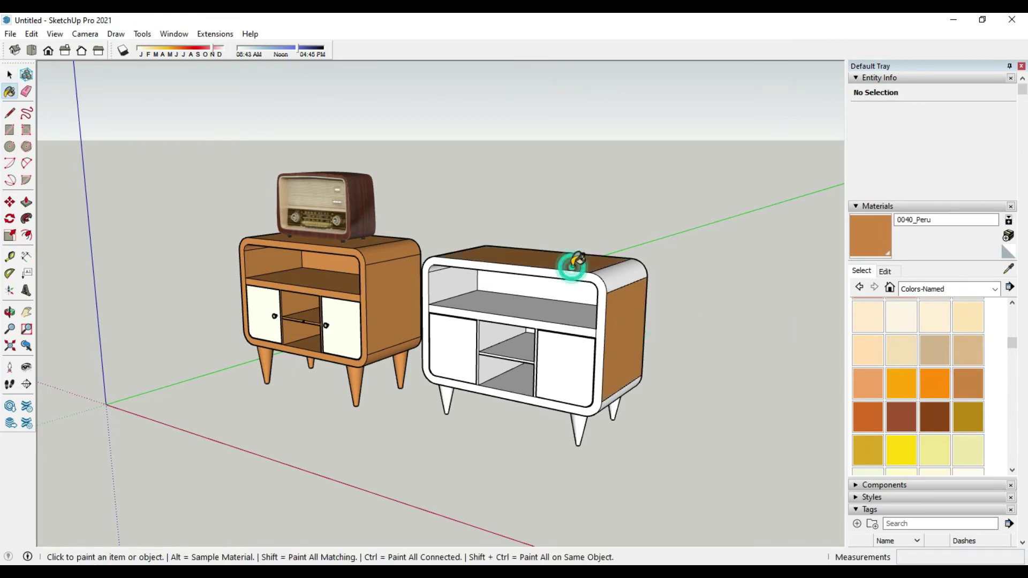
left_click(609, 286)
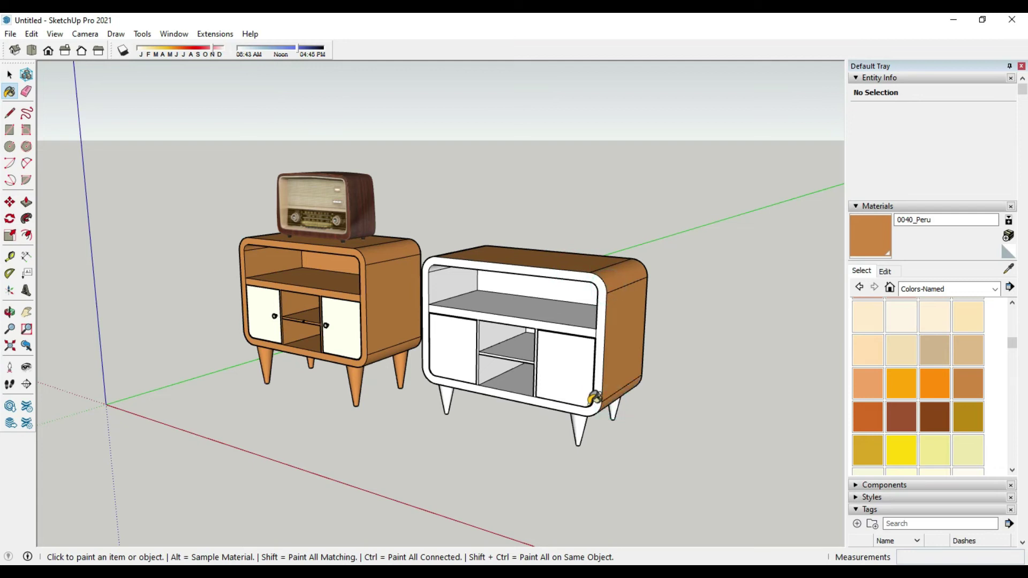
scroll(594, 397, "up", 2)
left_click(602, 363)
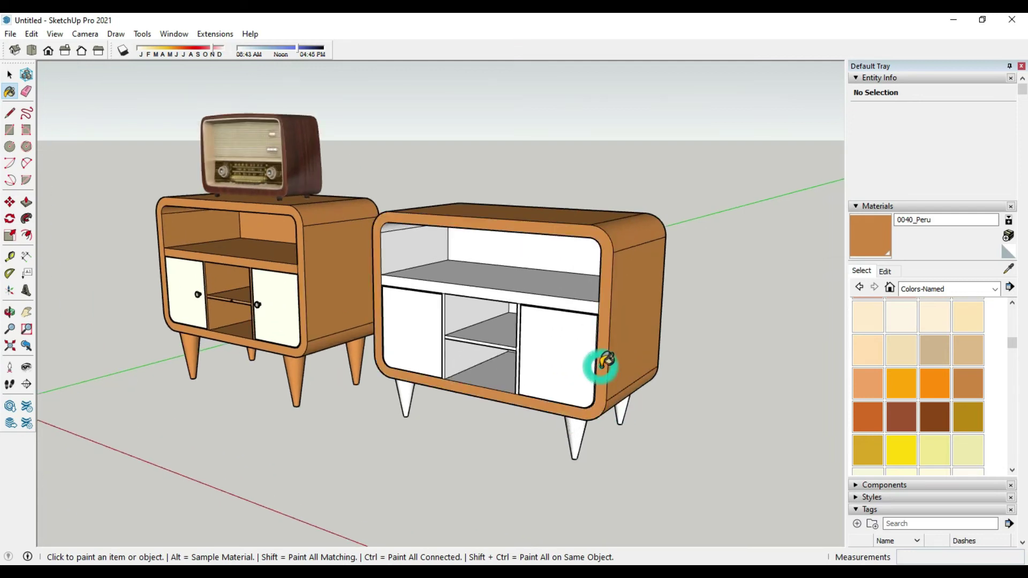
left_click(569, 257)
left_click(537, 283)
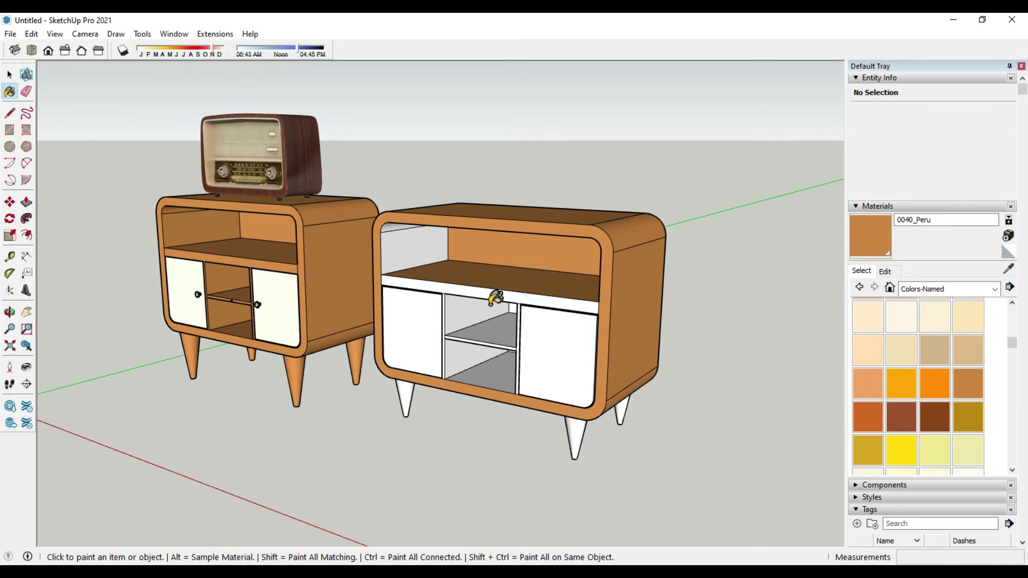
key("ctrl+z")
key("ctrl+z")
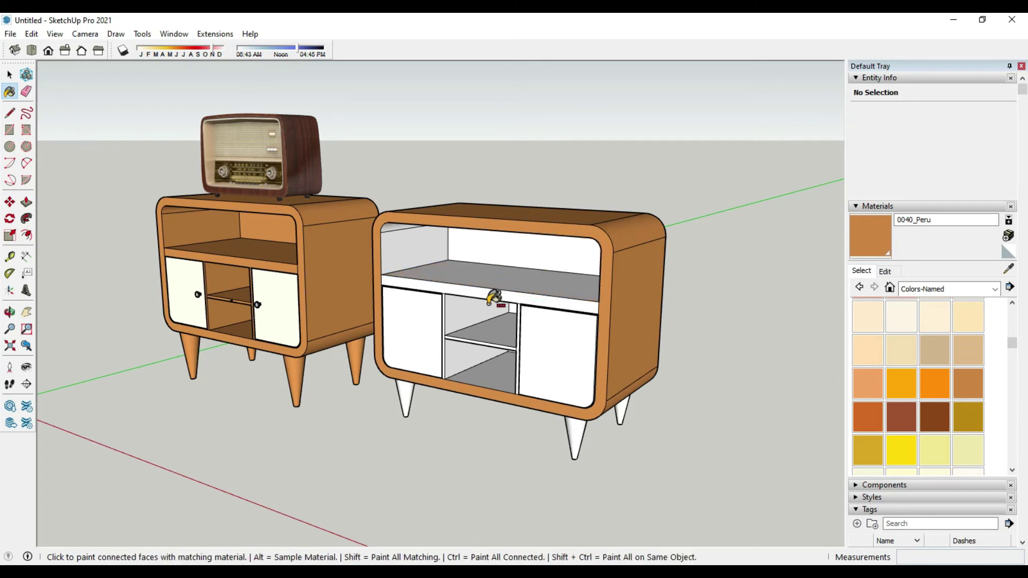
key("ctrl+z")
key("ctrl+z")
key("ctrl+z")
key("ctrl+z")
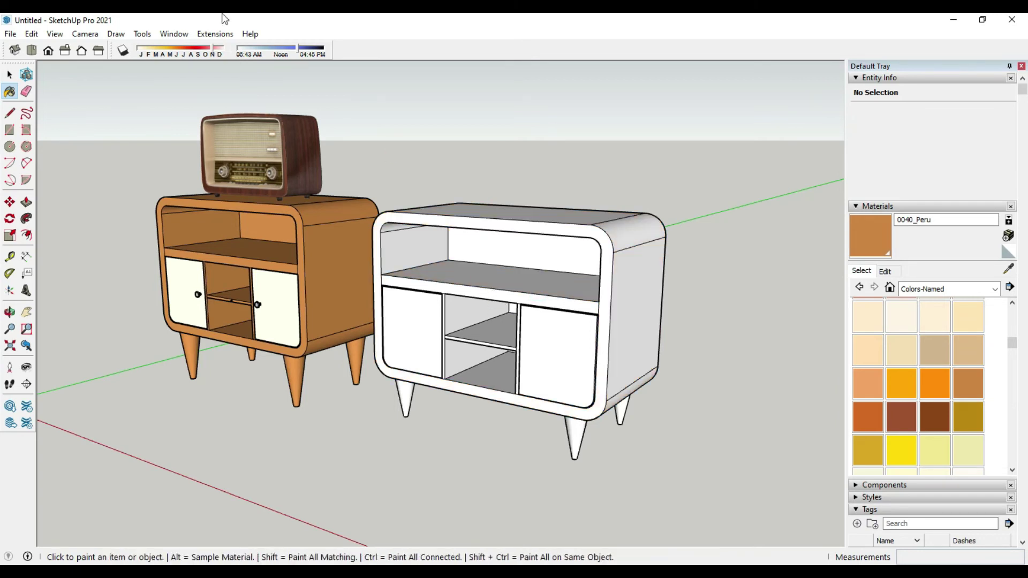
left_click(10, 75)
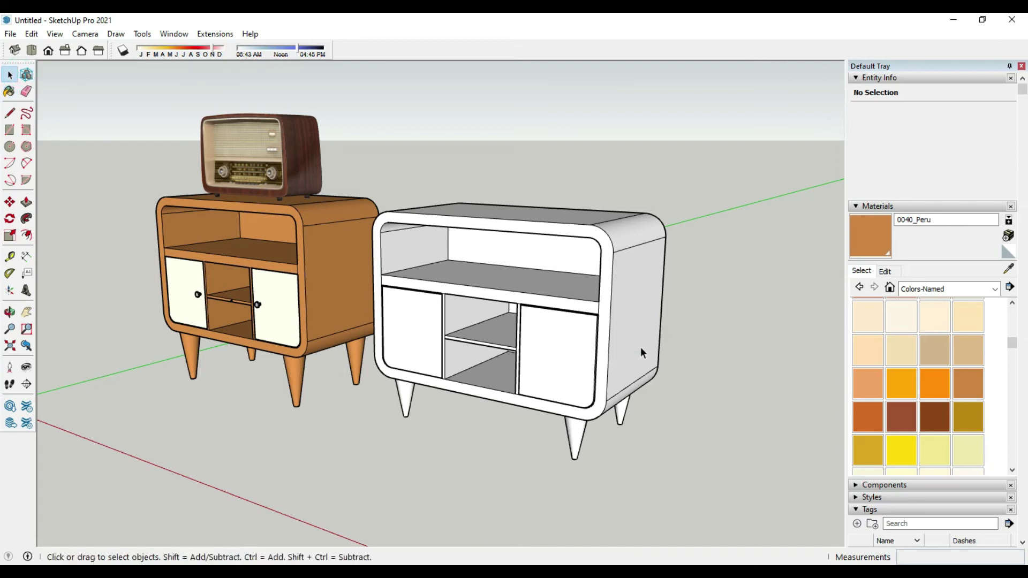
Make the white cabinet geometry into a group
left_click(640, 347)
right_click(640, 345)
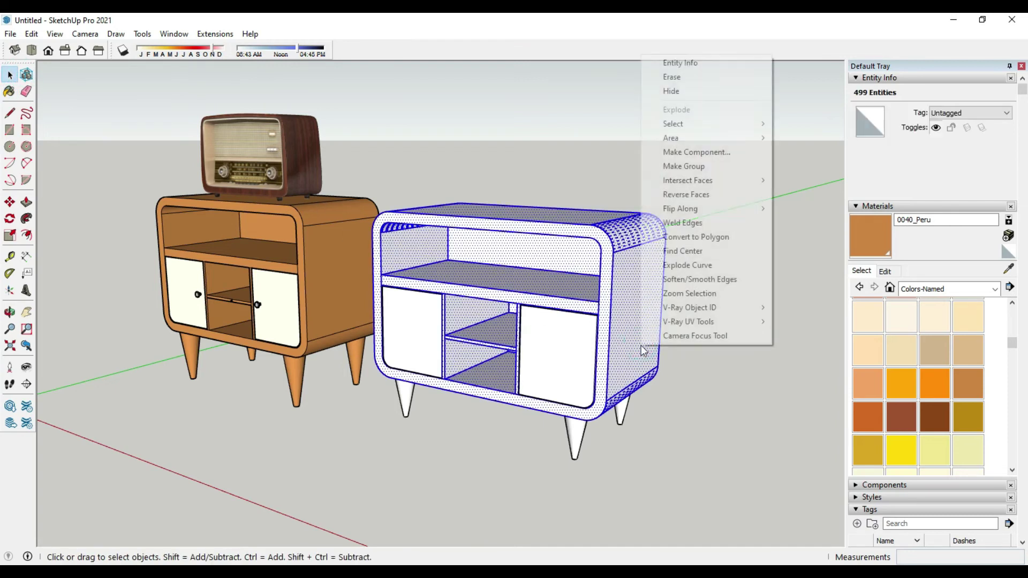
left_click(715, 163)
Paint the cabinet group and its three visible legs with 0040_Peru
left_click(965, 382)
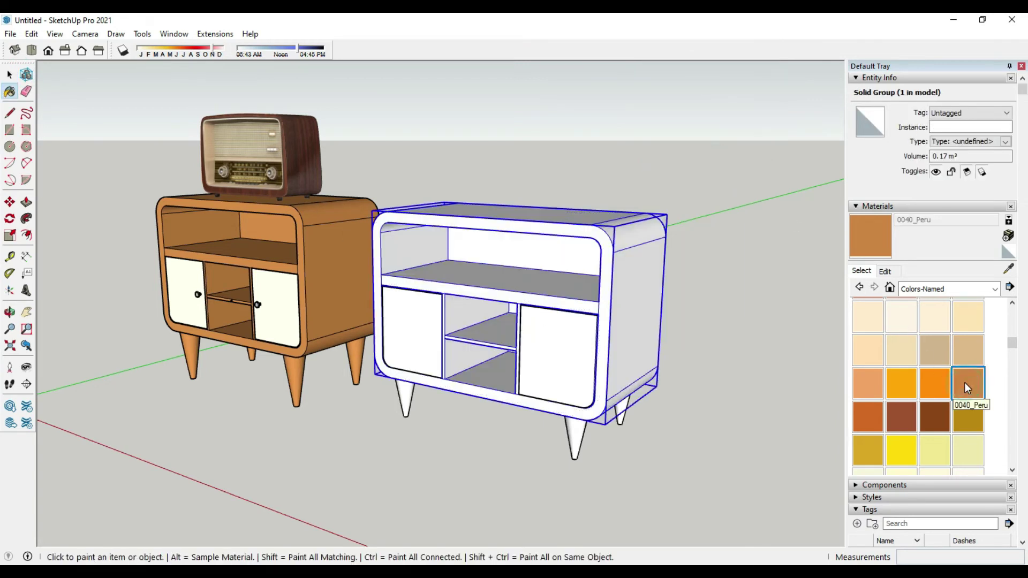
left_click(645, 292)
left_click(407, 399)
left_click(574, 432)
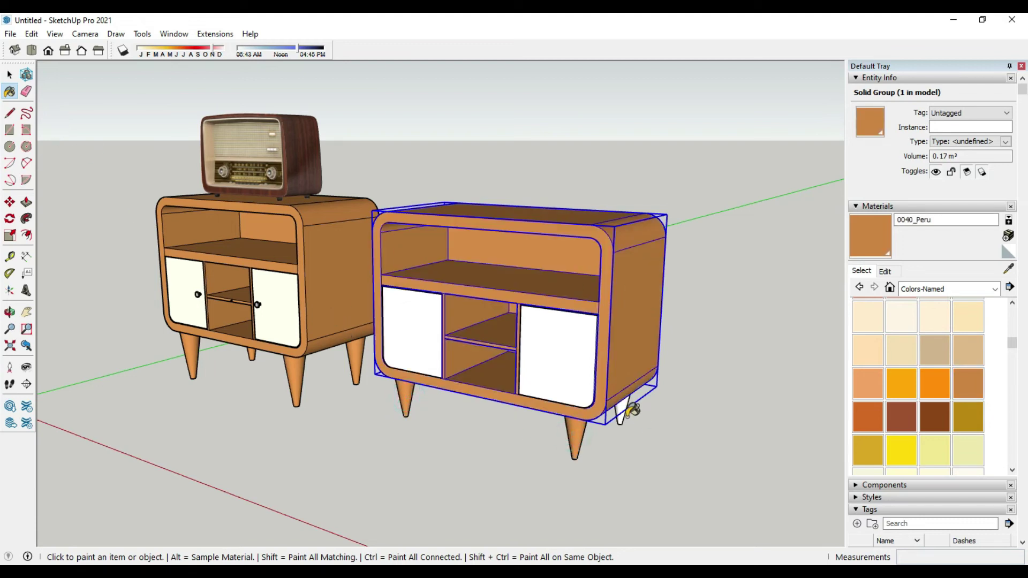
mouse_move(482, 437)
middle_mouse_down()
mouse_move(488, 378)
mouse_move(515, 487)
mouse_move(501, 494)
middle_mouse_up()
left_click(474, 369)
Import deco_radio_vintage and place it on the right cabinet's top
key("m")
left_click(10, 33)
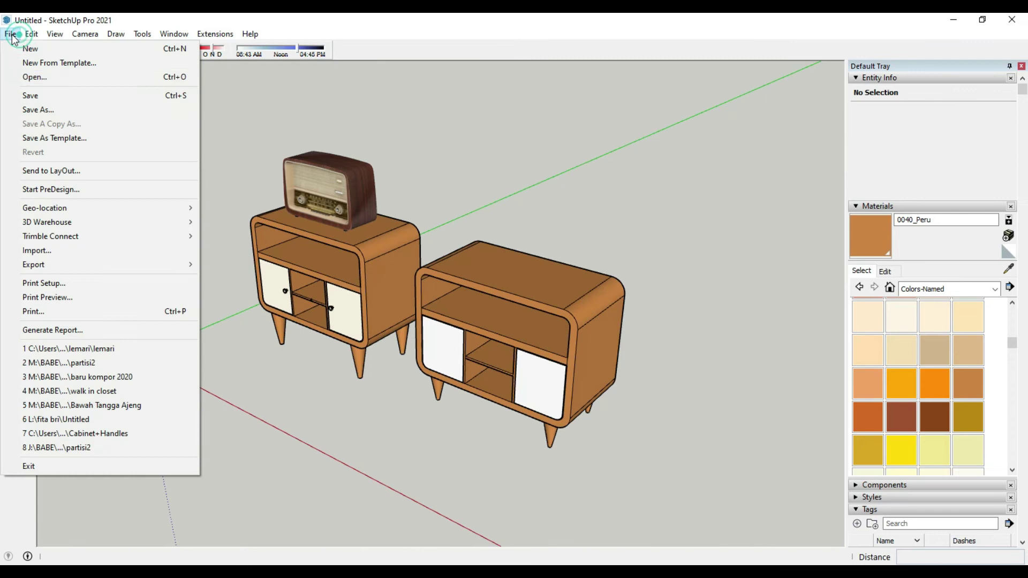
left_click(150, 255)
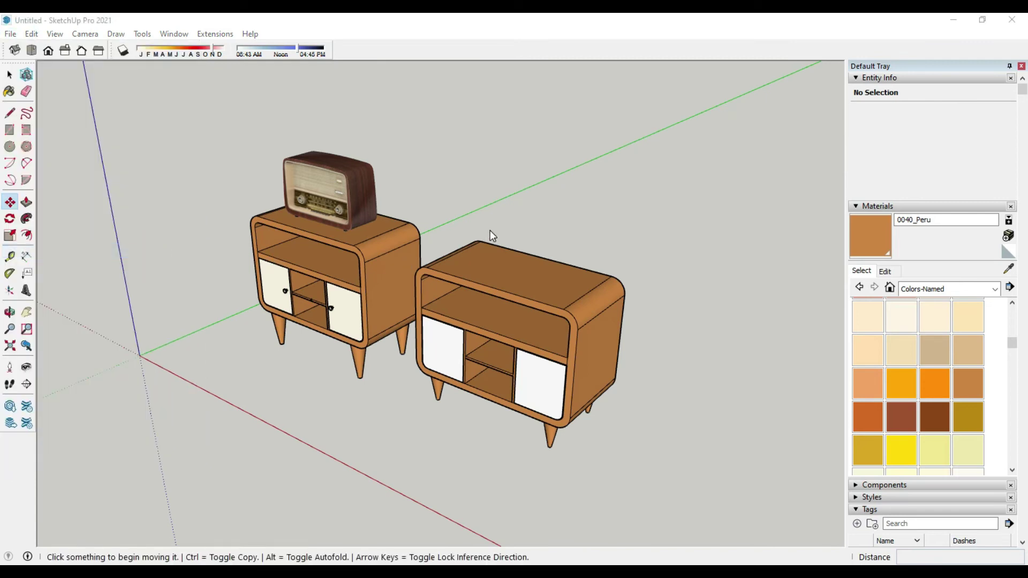
left_click(172, 120)
left_click(920, 545)
scroll(461, 273, "up", 3)
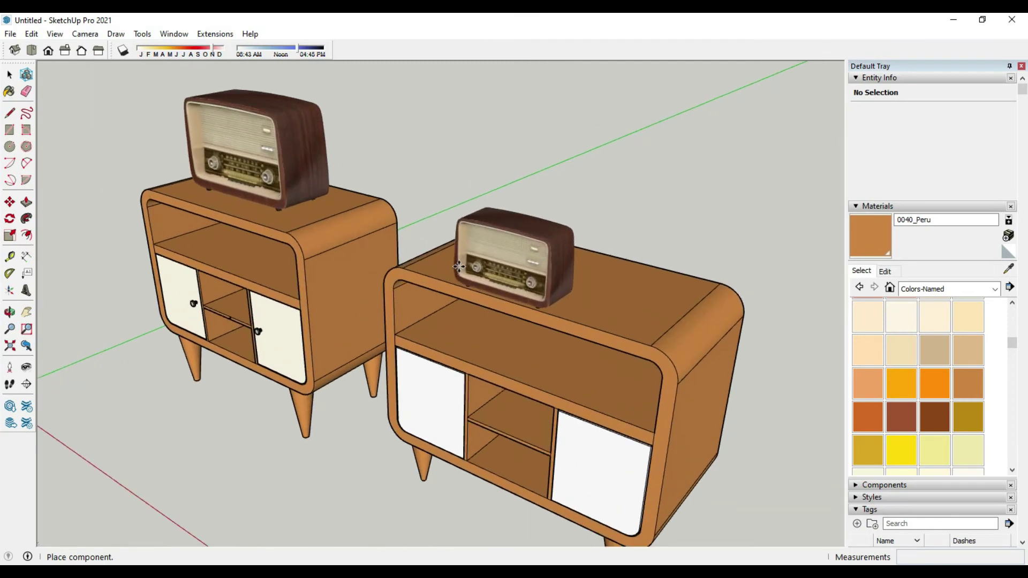
left_click(406, 272)
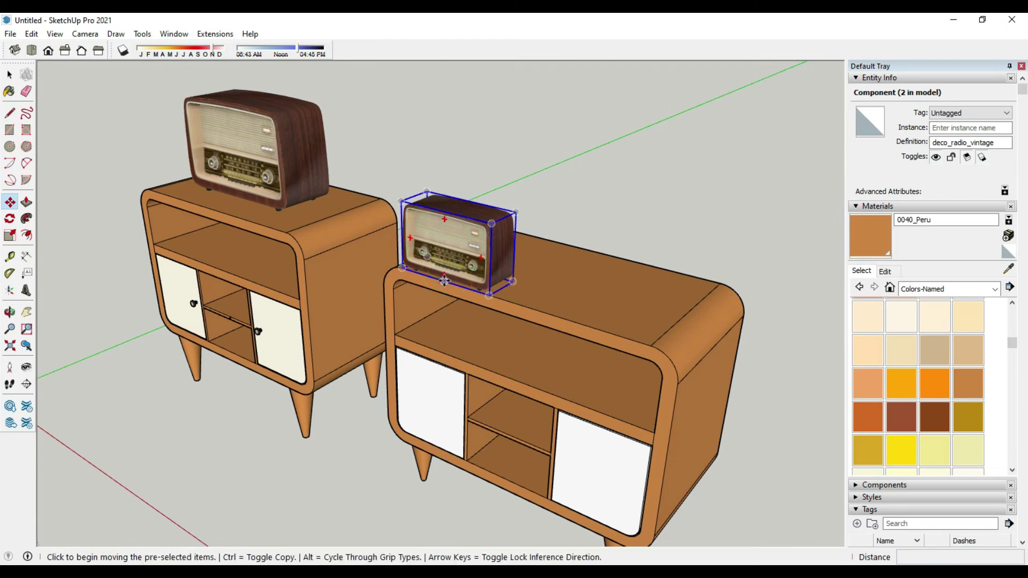
Scale the radio uniformly to 1.5 times its size, then deselect it
left_click(9, 237)
left_click(515, 213)
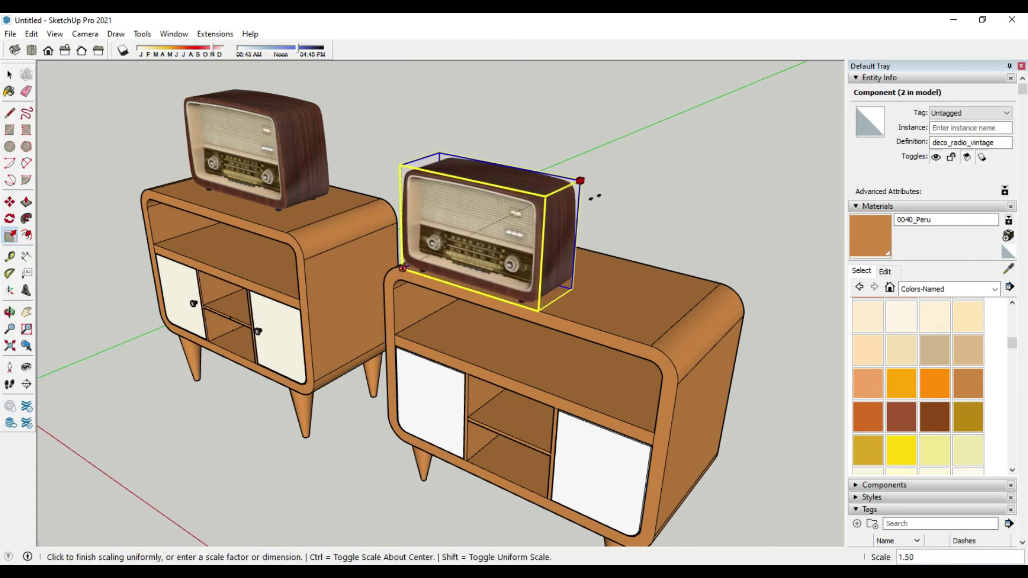
left_click(594, 197)
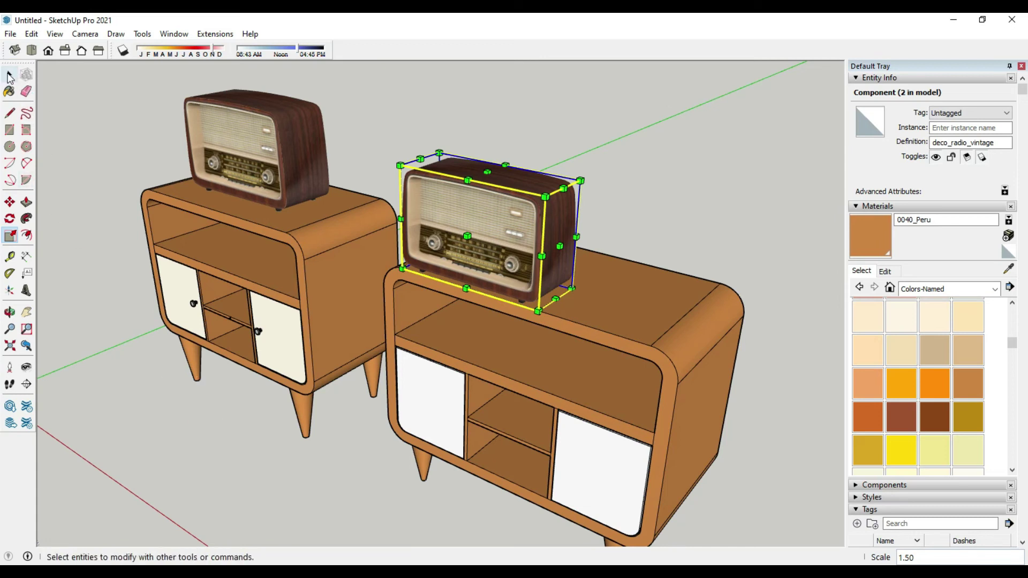
left_click(10, 75)
left_click(278, 437)
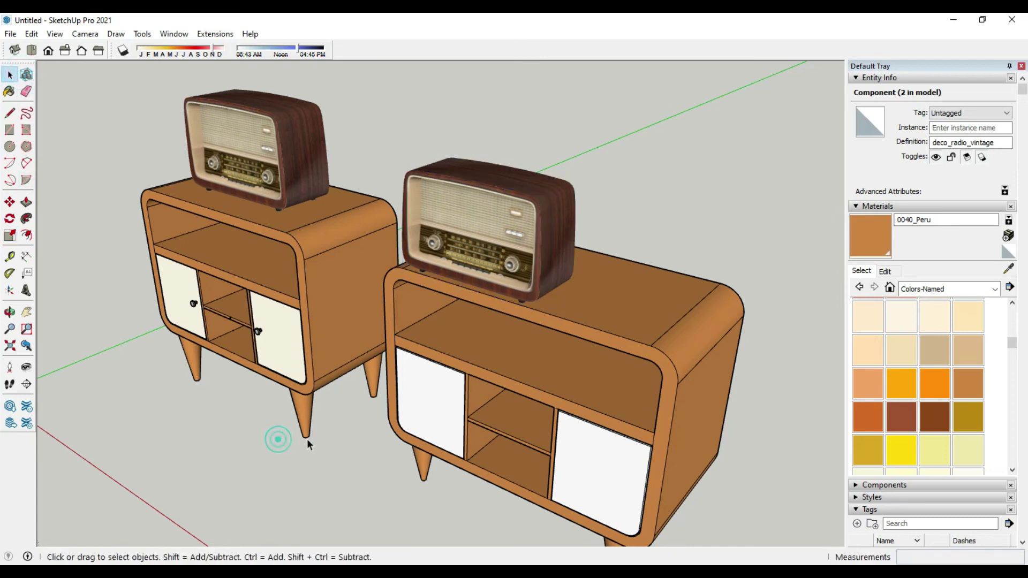
Move the second radio to a new spot on the wider cabinet's top
left_click(500, 271)
left_click(10, 203)
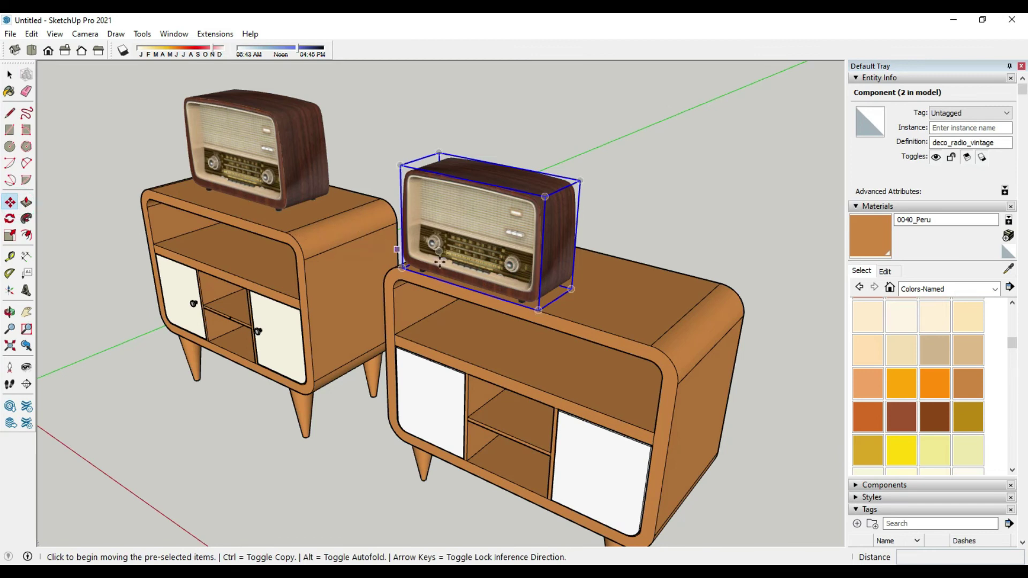
left_click(463, 286)
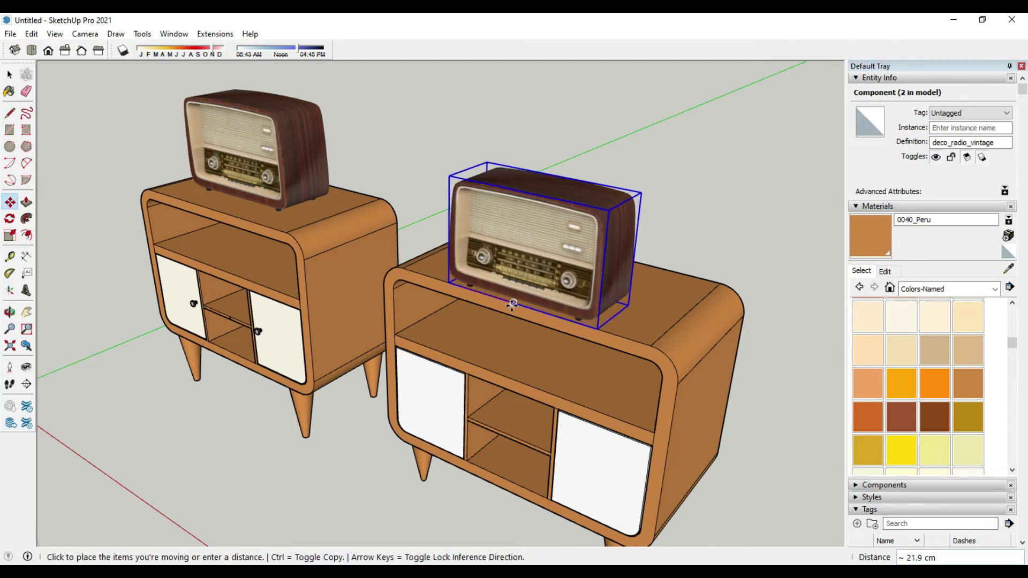
left_click(513, 303)
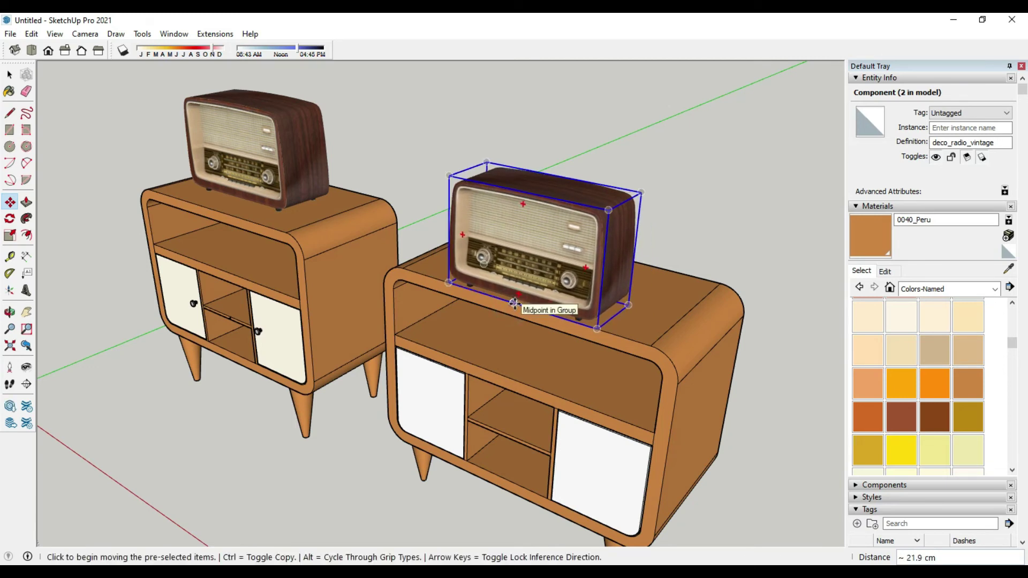
left_click(514, 303)
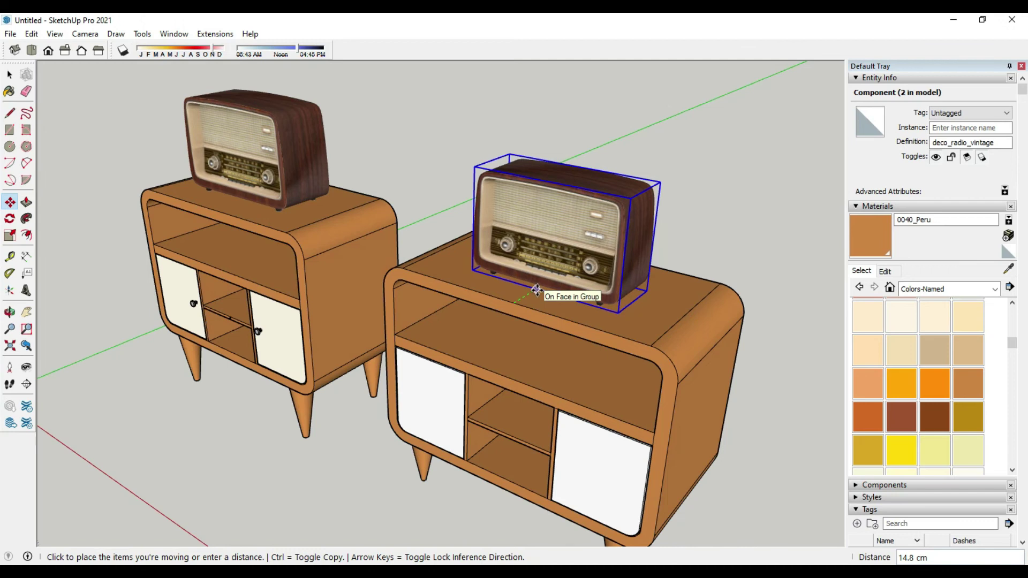
key("o")
mouse_move(488, 432)
left_mouse_down()
mouse_move(585, 252)
mouse_move(599, 276)
mouse_move(627, 269)
mouse_move(665, 285)
mouse_move(600, 297)
left_mouse_up()
key("m")
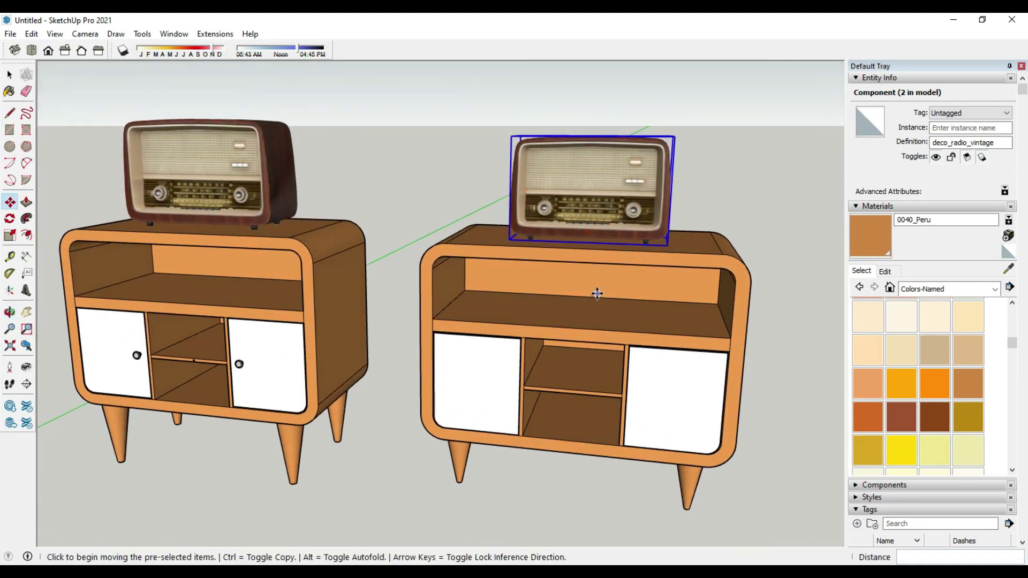
scroll(599, 304, "down", 3)
mouse_move(598, 304)
middle_mouse_down()
mouse_move(489, 328)
mouse_move(449, 322)
middle_mouse_up()
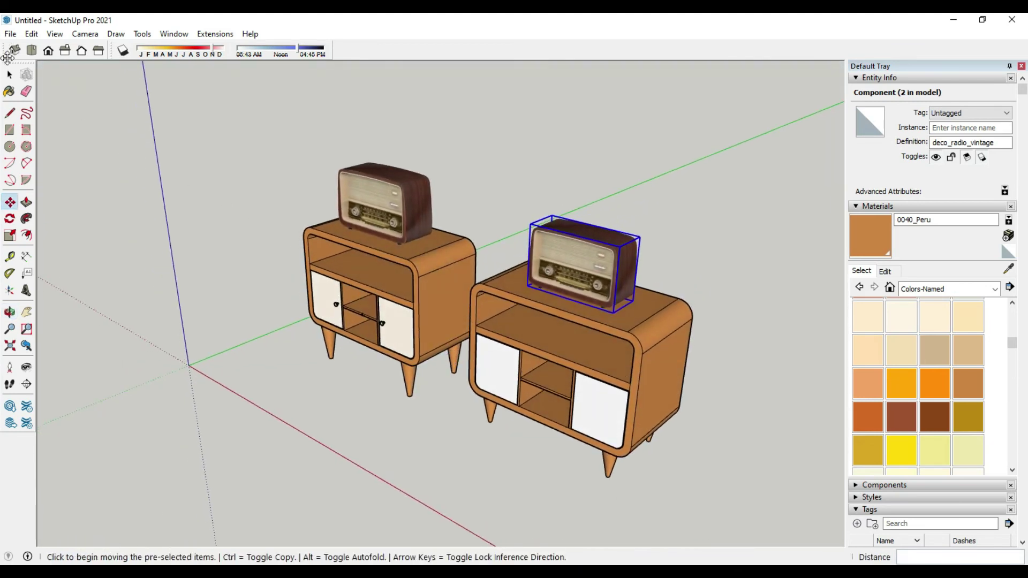
Enlarge the second radio uniformly by 1.16 from a corner grip
left_click(10, 235)
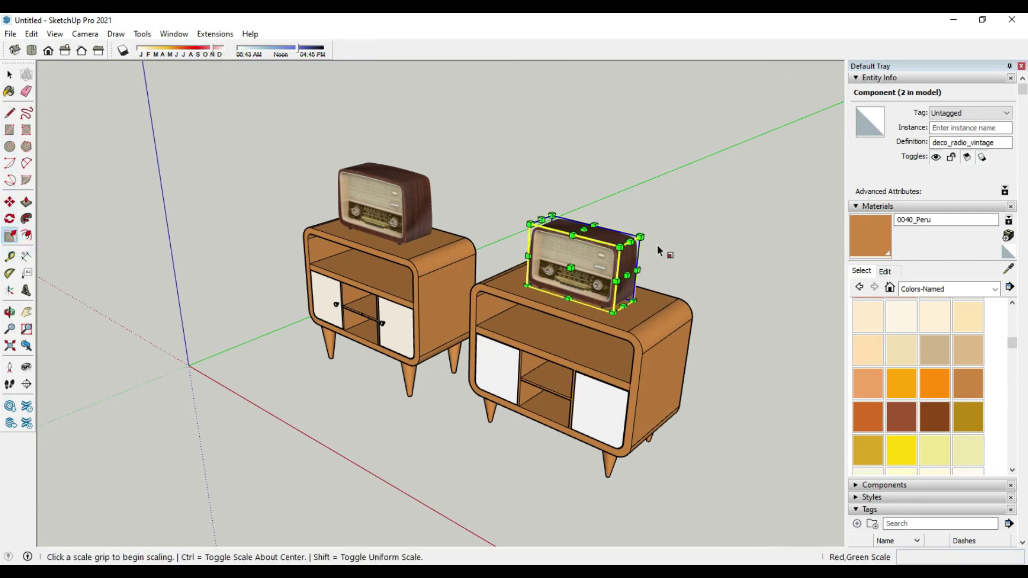
left_click_drag(640, 236, 660, 229)
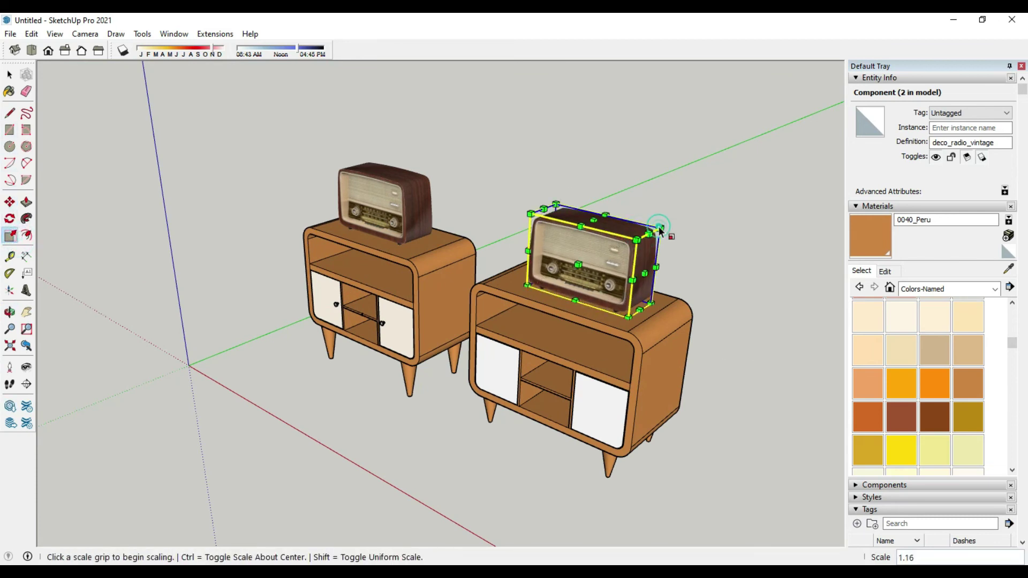
mouse_move(483, 293)
middle_mouse_down()
mouse_move(677, 195)
mouse_move(580, 234)
middle_mouse_up()
scroll(579, 234, "up", 2)
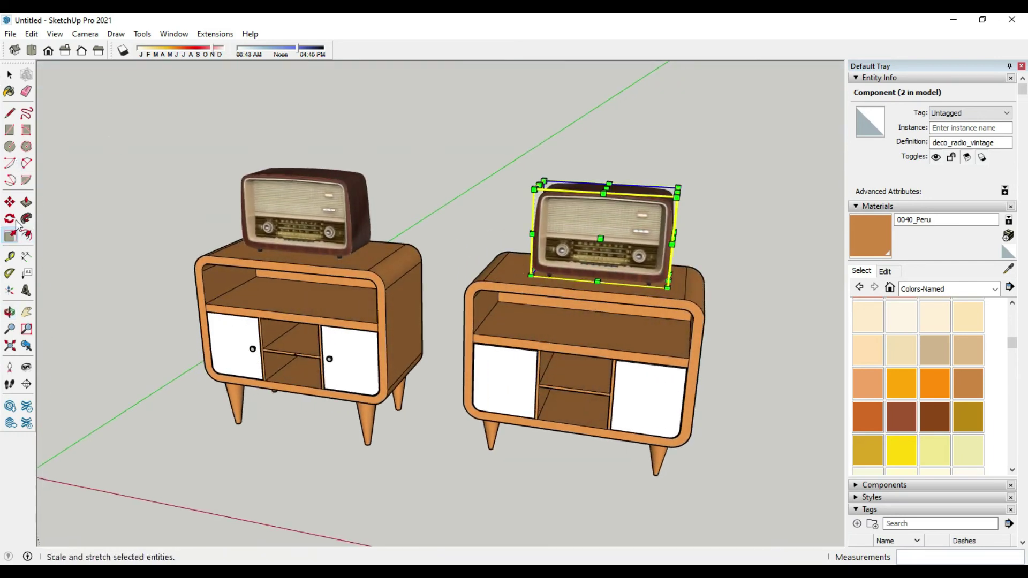
Check the radio's placement from front-on views and clear the selection
left_click(9, 202)
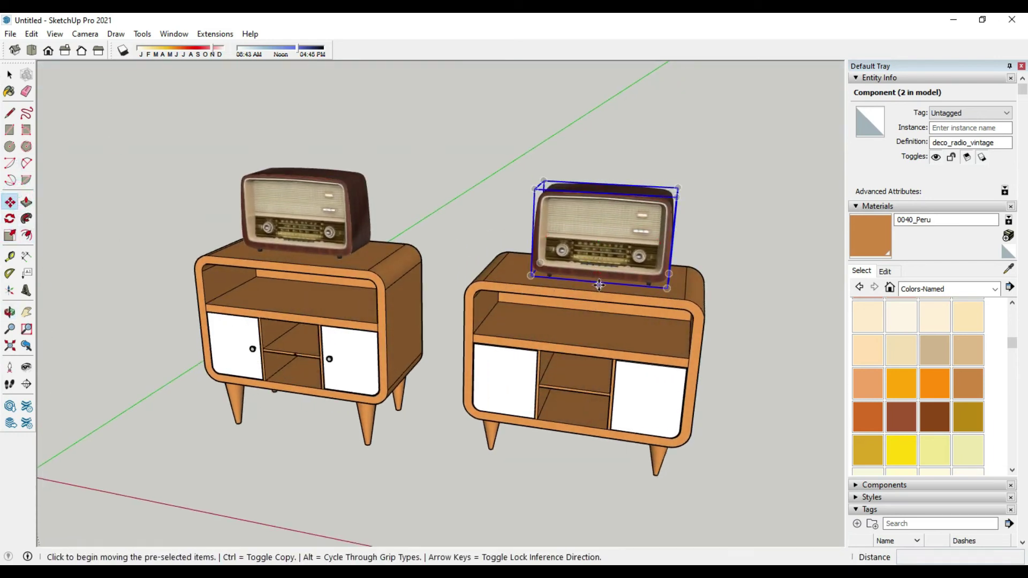
mouse_move(598, 283)
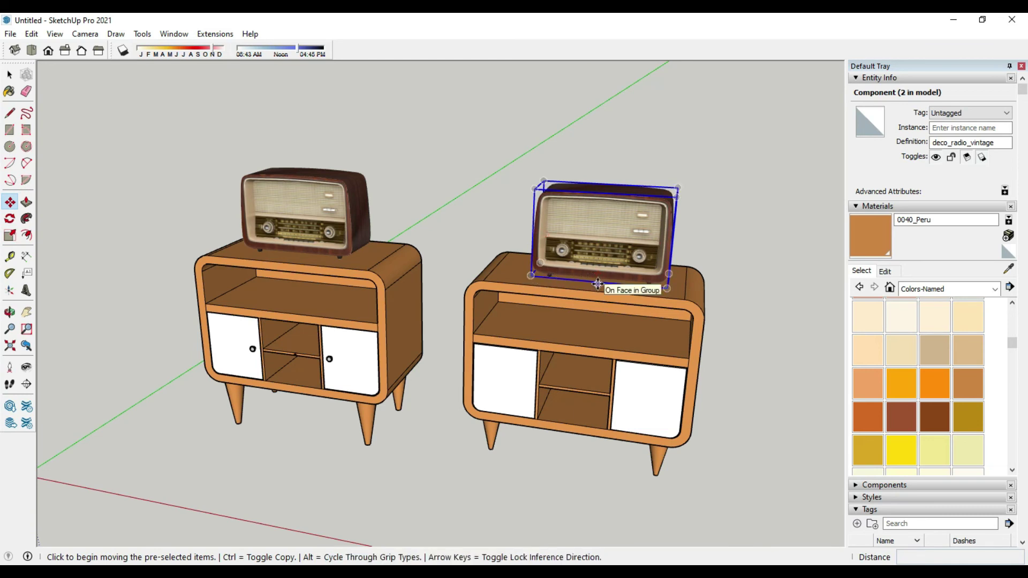
left_click(597, 285)
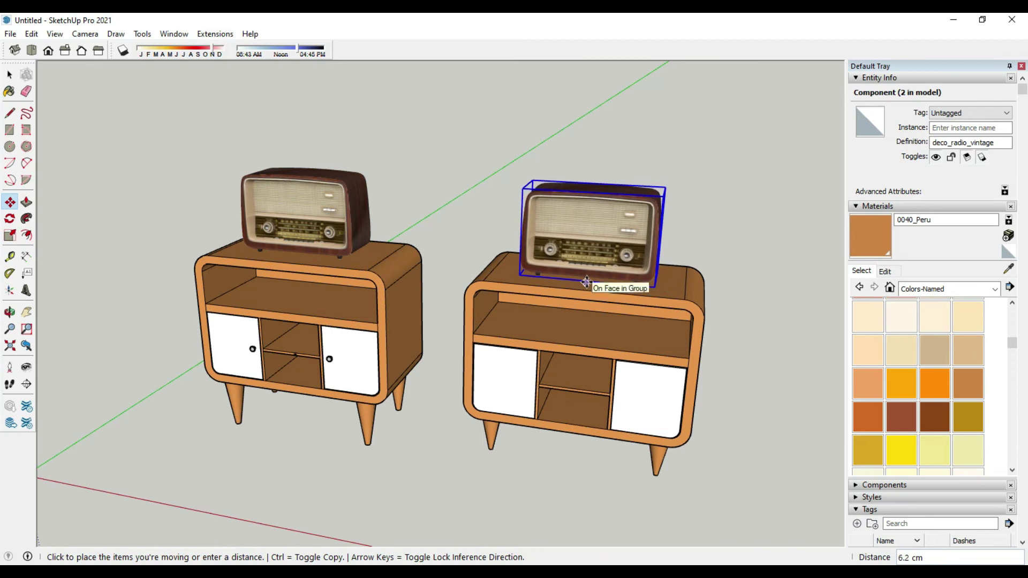
key("Escape")
scroll(496, 434, "down", 3)
middle_click_drag(495, 435, 468, 447)
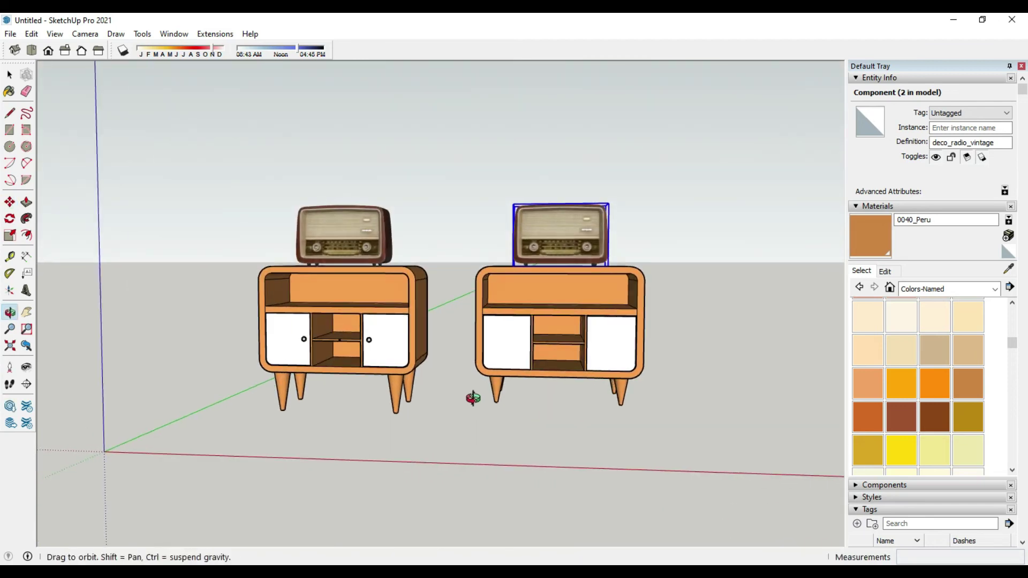
middle_click_drag(462, 394, 455, 411)
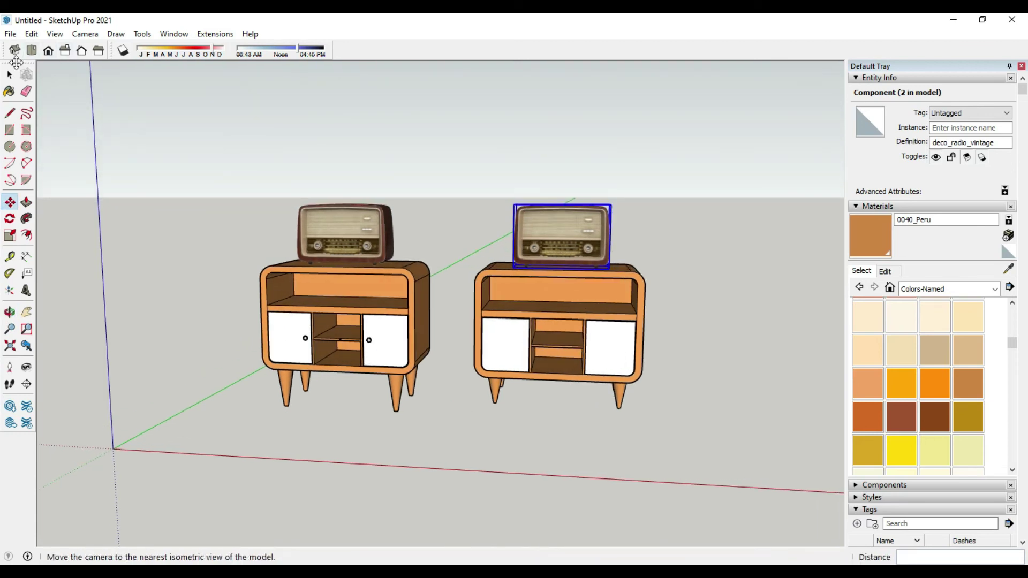
left_click(9, 75)
left_click(483, 455)
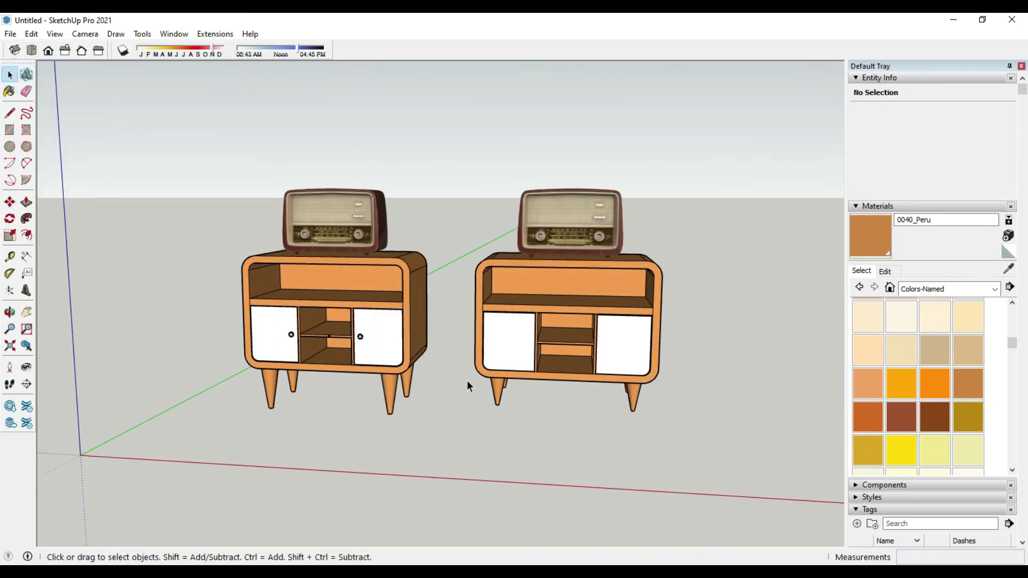
middle_click_drag(467, 381, 313, 327)
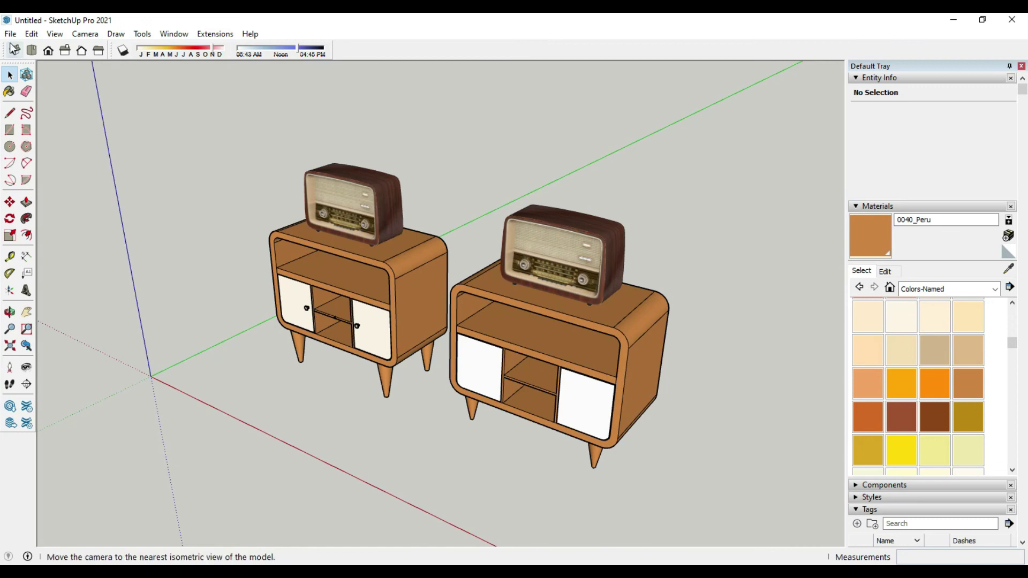
Import the knob model 9113286 and place it on the ground before the cabinets
left_click(8, 34)
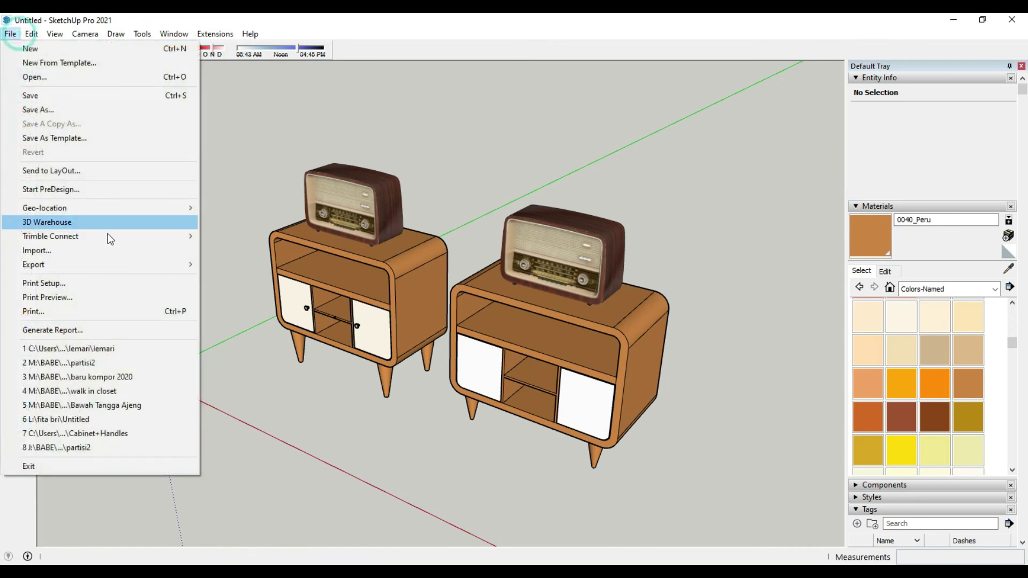
left_click(76, 253)
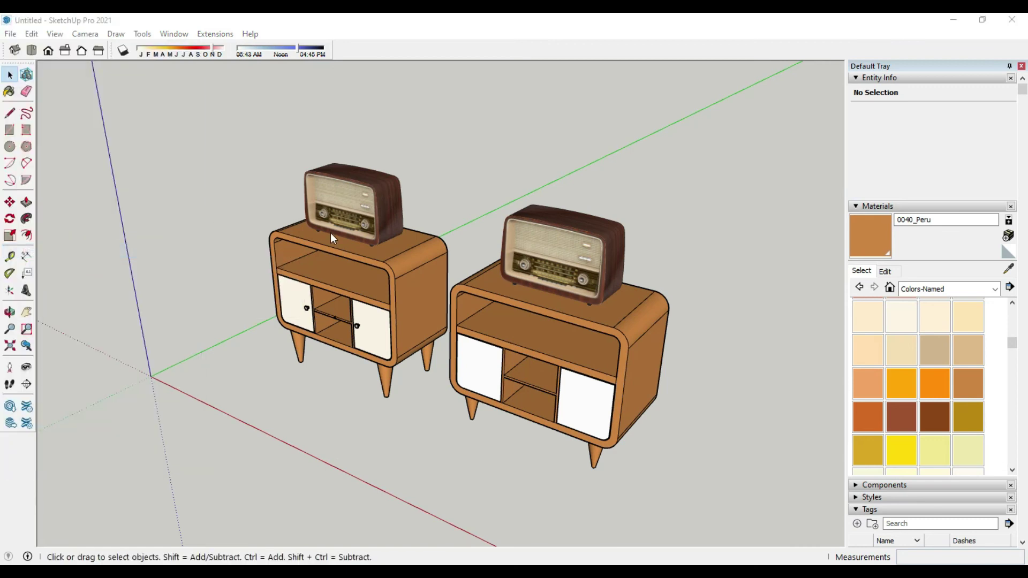
left_click(208, 103)
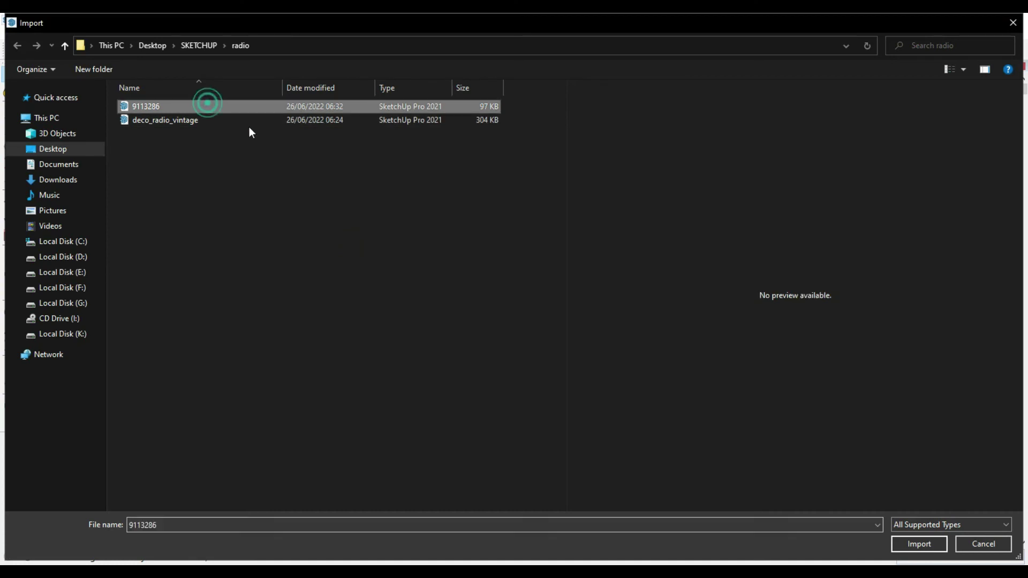
left_click(920, 544)
scroll(375, 439, "up", 3)
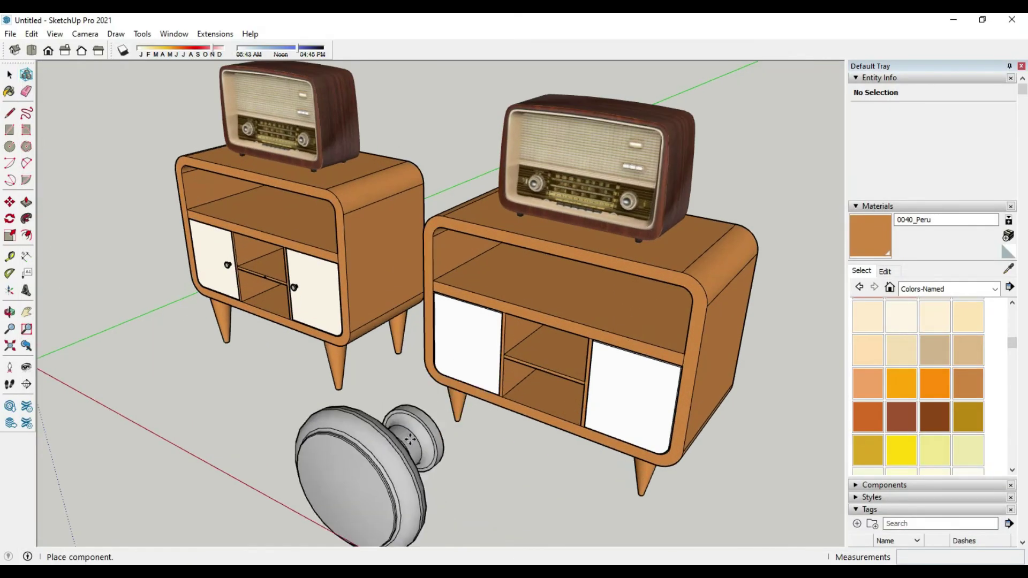
left_click(370, 426)
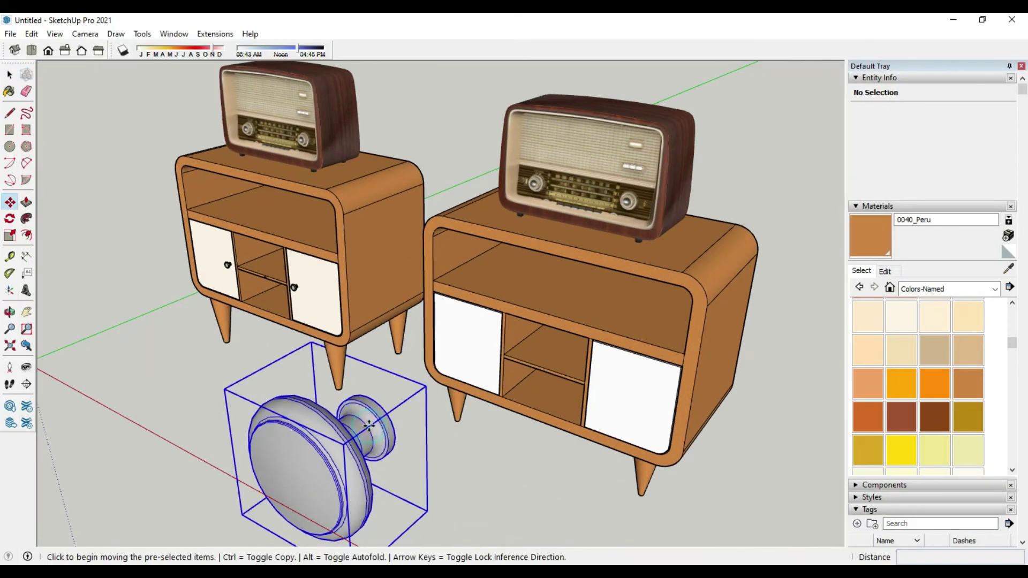
Shrink the knob to roughly a tenth of its size and deselect it
left_click(10, 236)
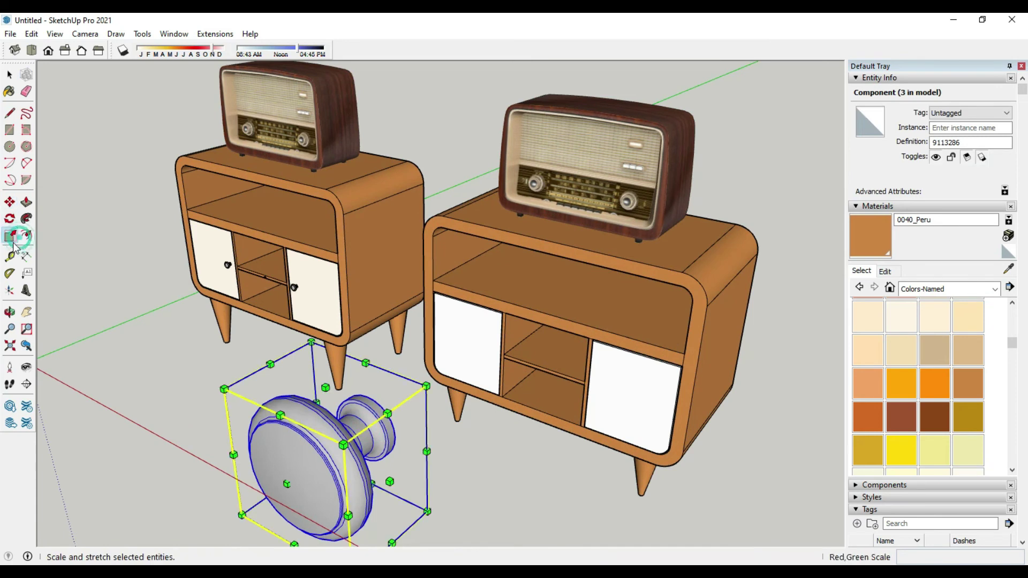
left_click(426, 386)
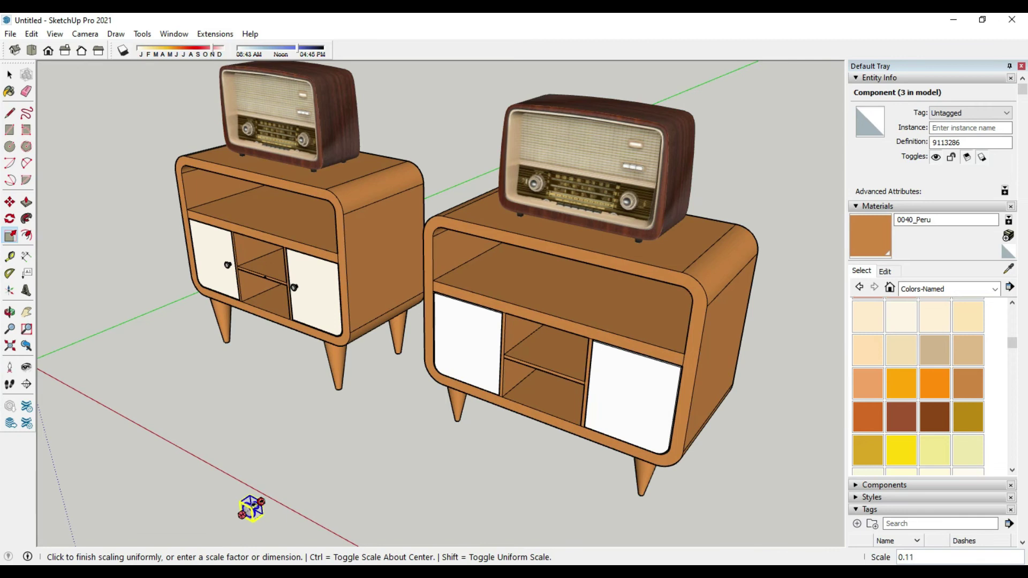
left_click(263, 506)
scroll(260, 514, "up", 2)
scroll(258, 519, "up", 3)
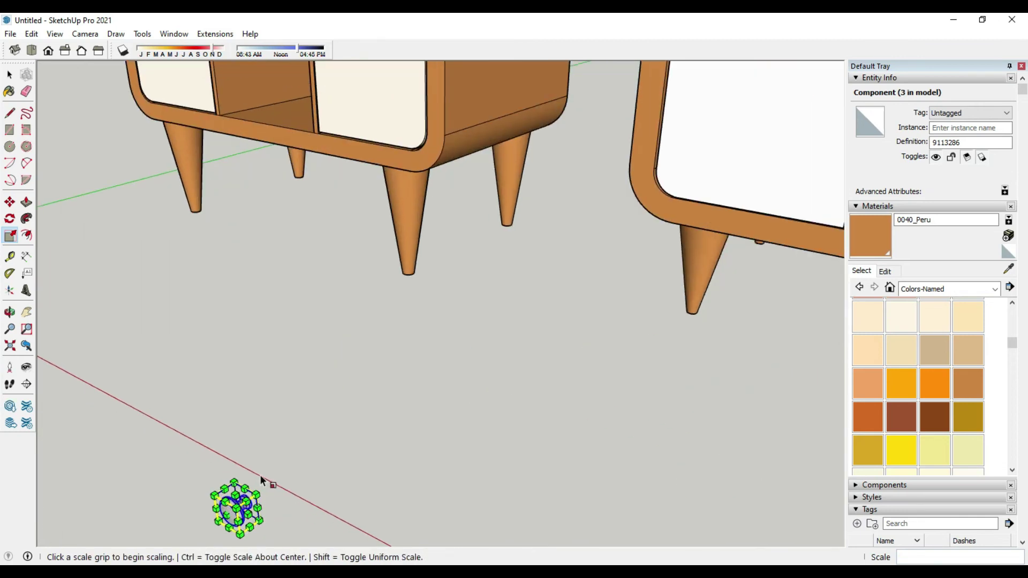
scroll(261, 480, "down", 2)
left_click(257, 493)
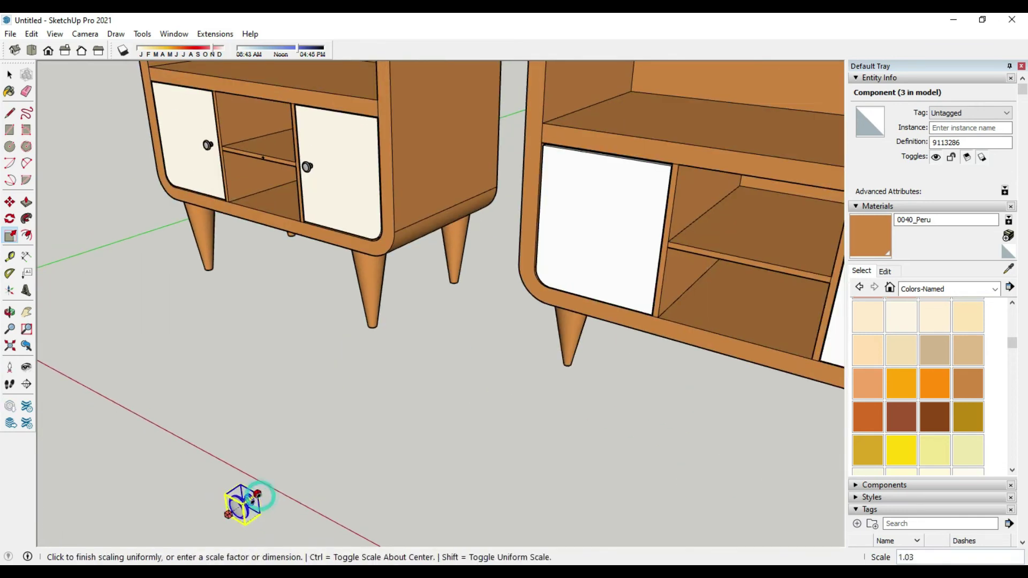
left_click(246, 501)
key("space")
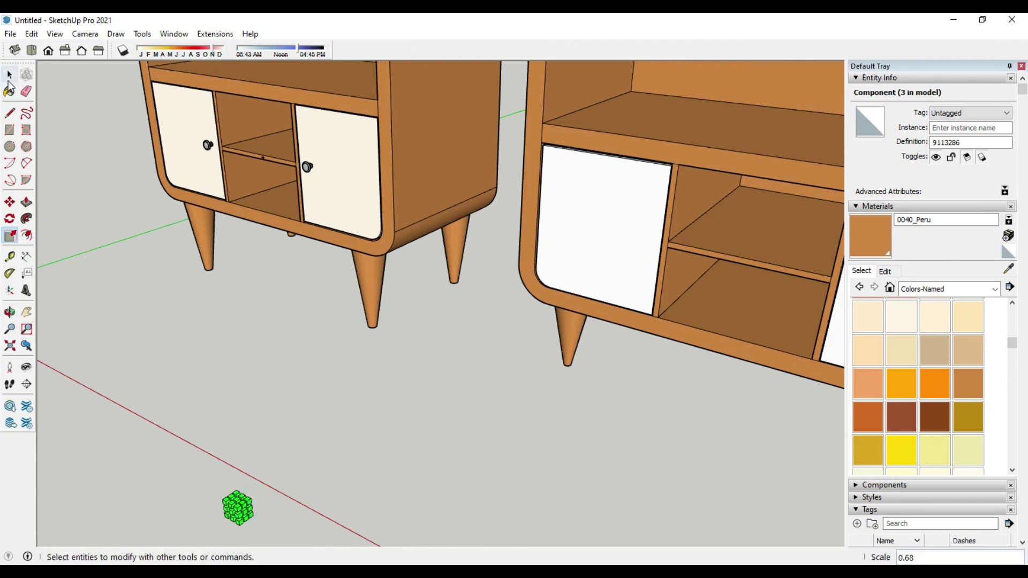
left_click(274, 451)
Add a guide line along the cabinet shelf and select the small knob
scroll(643, 364, "down", 2)
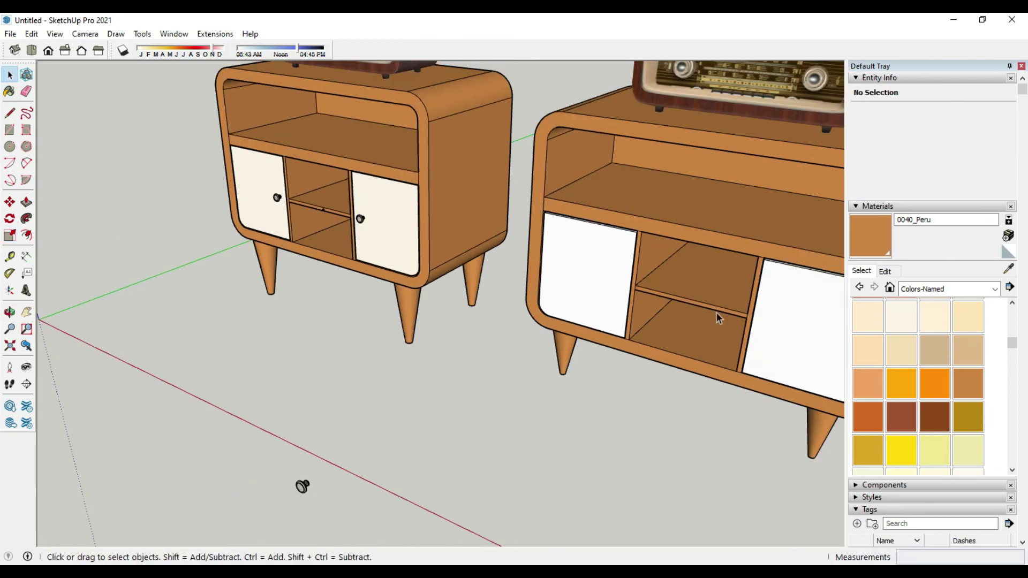
left_click(9, 259)
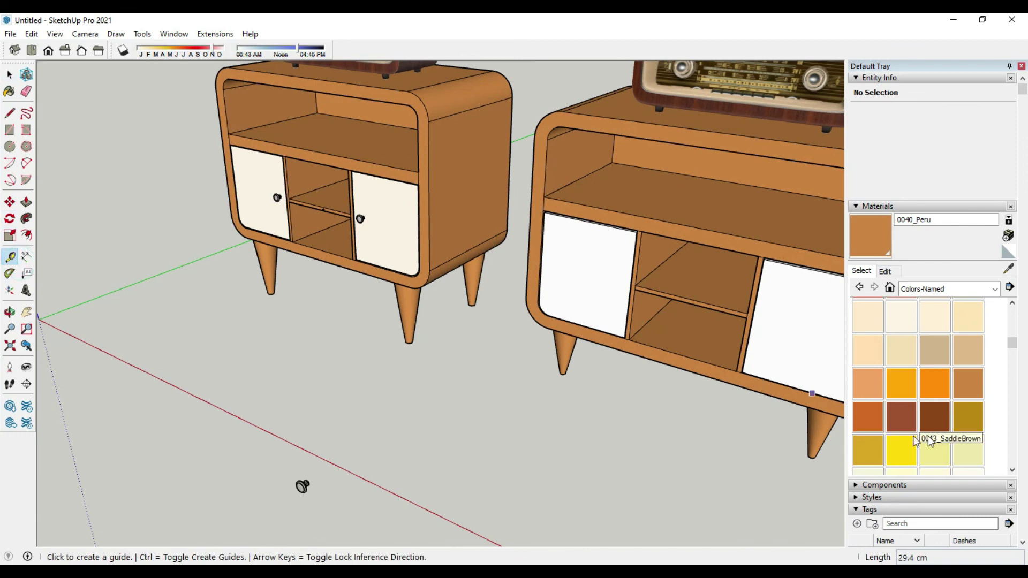
left_click(700, 305)
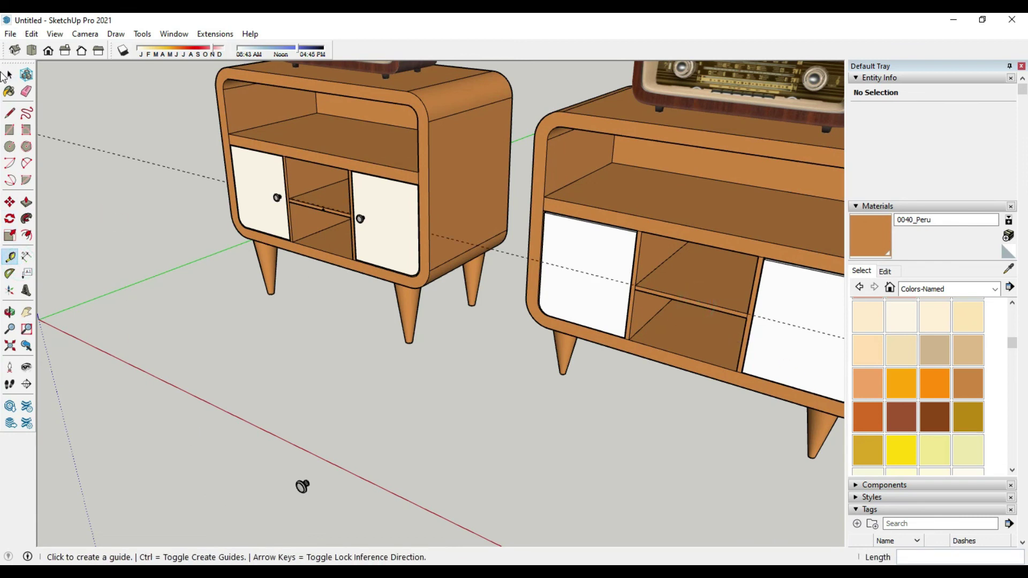
left_click(8, 75)
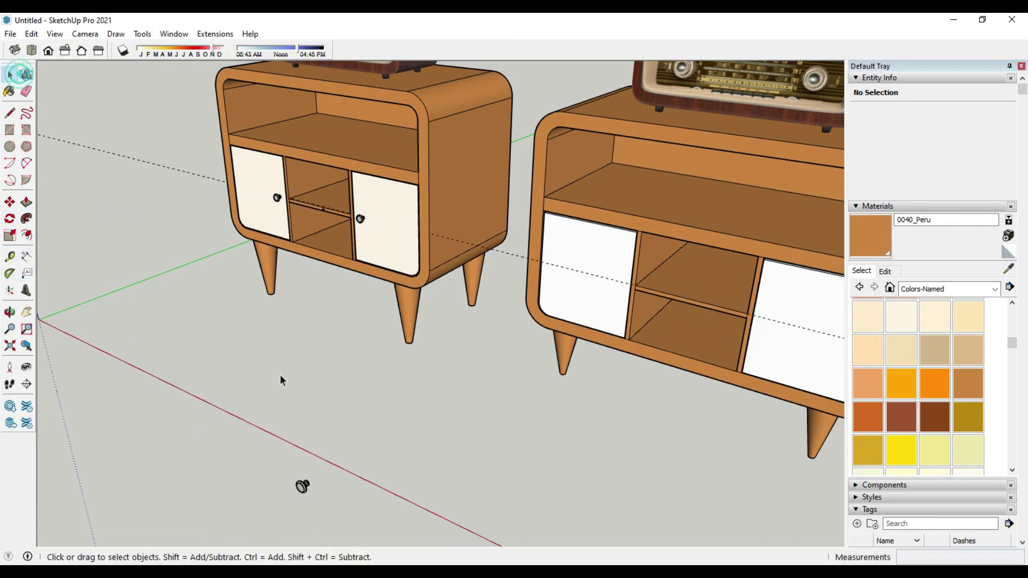
left_click(302, 487)
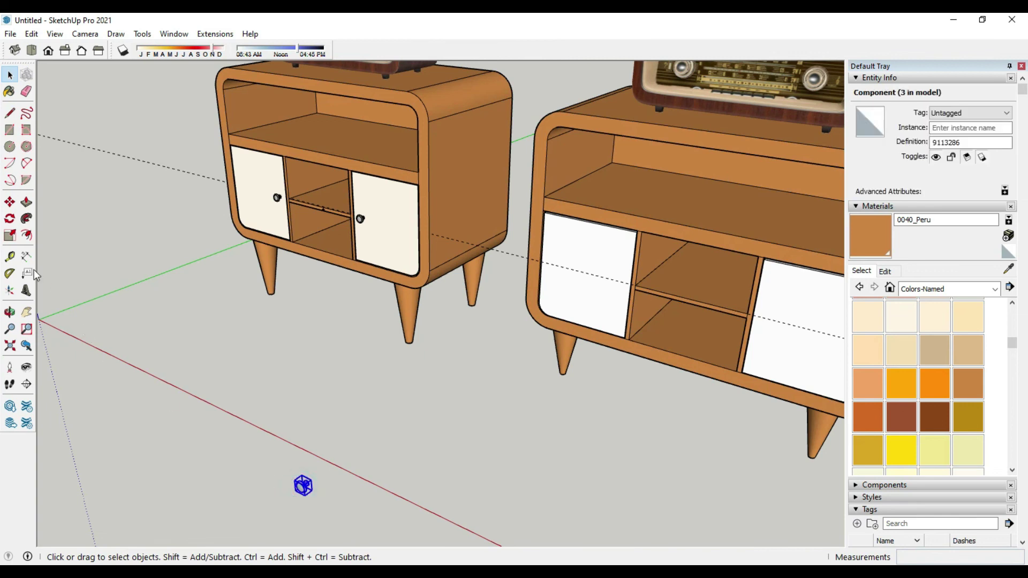
Move the knob onto the right cabinet's left door, against its inner edge
left_click(9, 202)
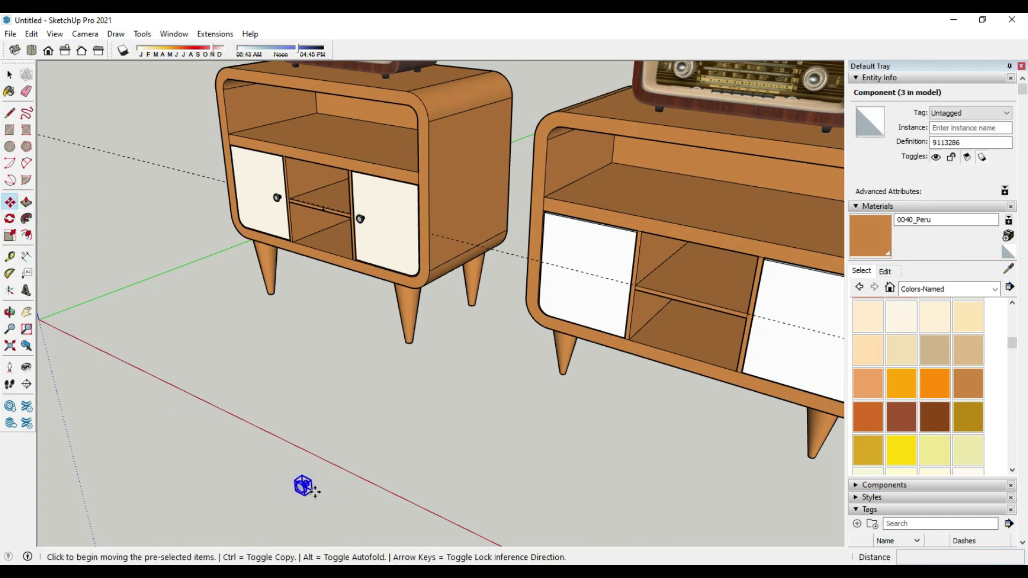
scroll(302, 486, "up", 2)
scroll(300, 483, "down", 2)
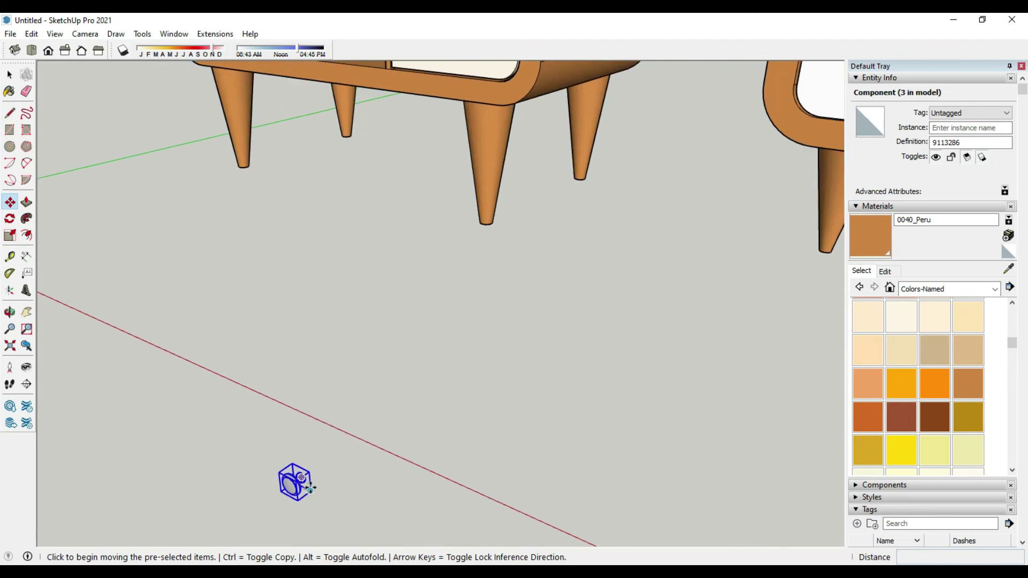
left_click(299, 485)
scroll(661, 280, "down", 3)
mouse_move(661, 280)
middle_mouse_down("shift")
mouse_move(479, 383)
mouse_move(471, 288)
middle_mouse_up("shift")
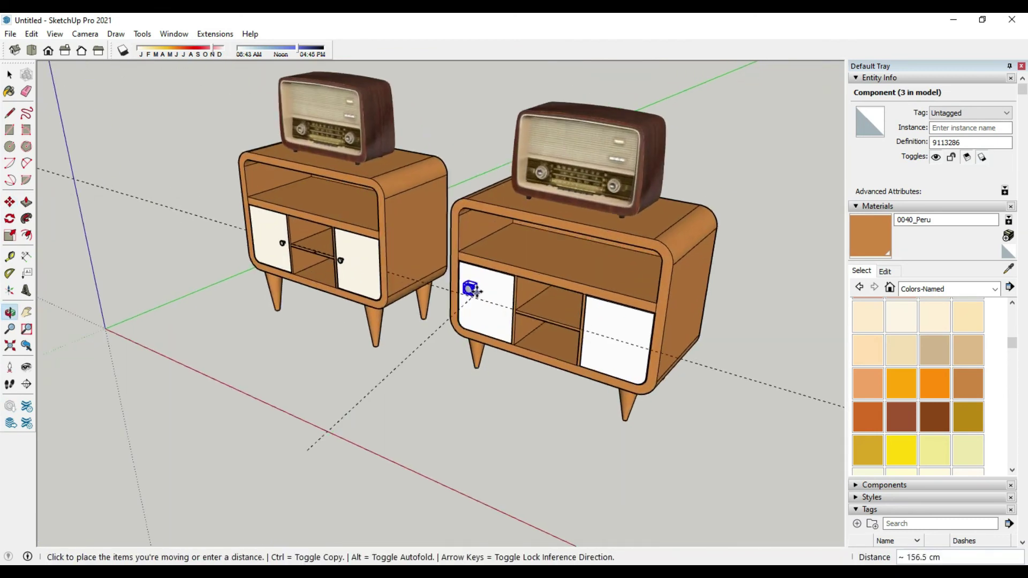
scroll(482, 295, "up", 2)
scroll(503, 316, "up", 2)
scroll(533, 324, "up", 2)
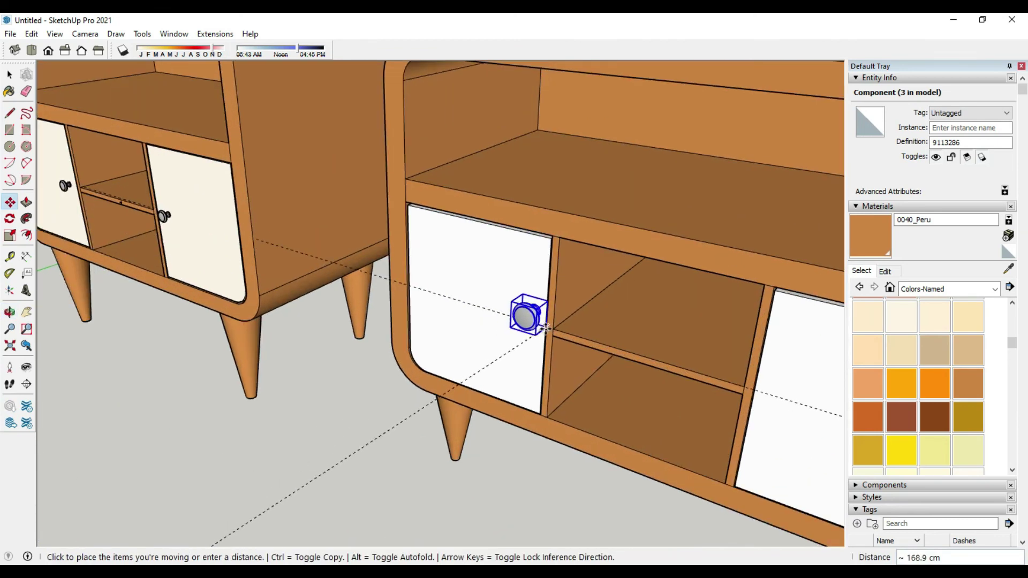
scroll(542, 325, "up", 3)
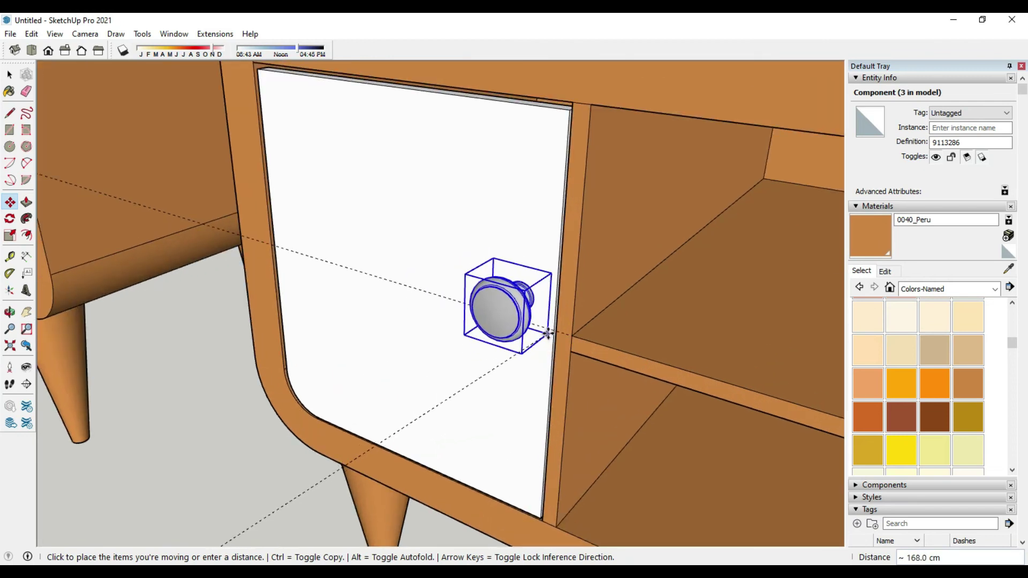
left_click(552, 332)
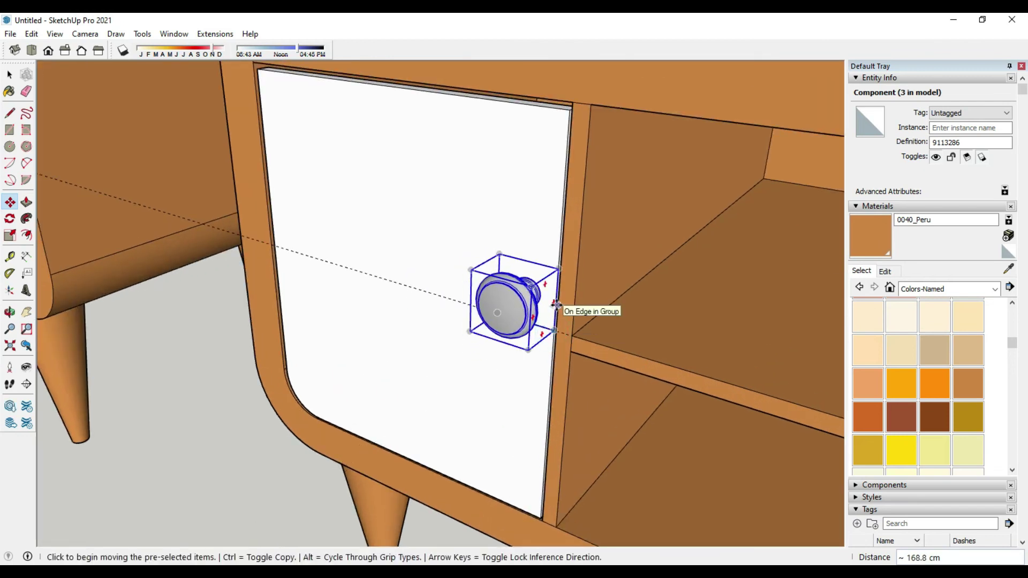
left_click(556, 304)
left_click(553, 332)
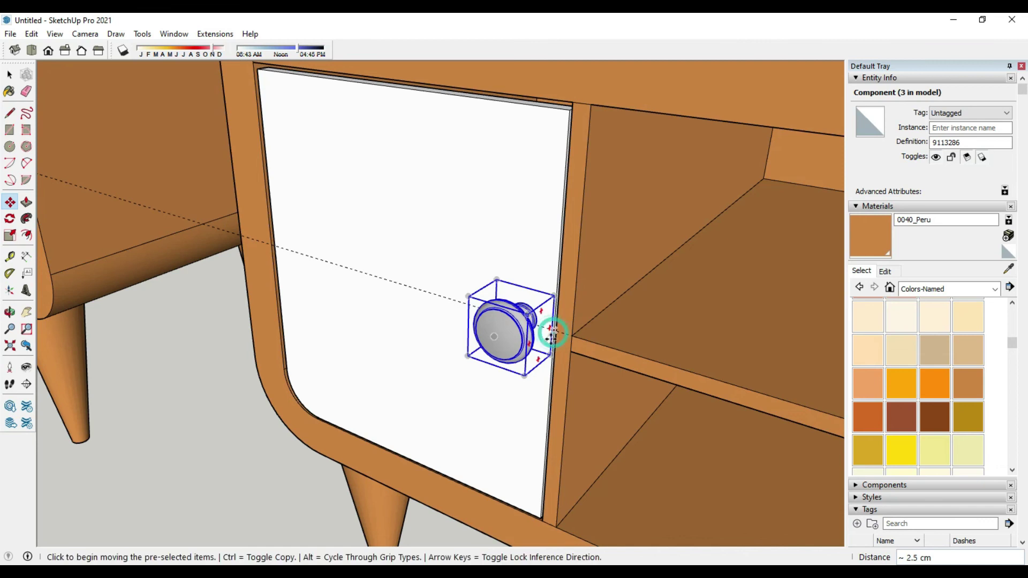
left_click(553, 330)
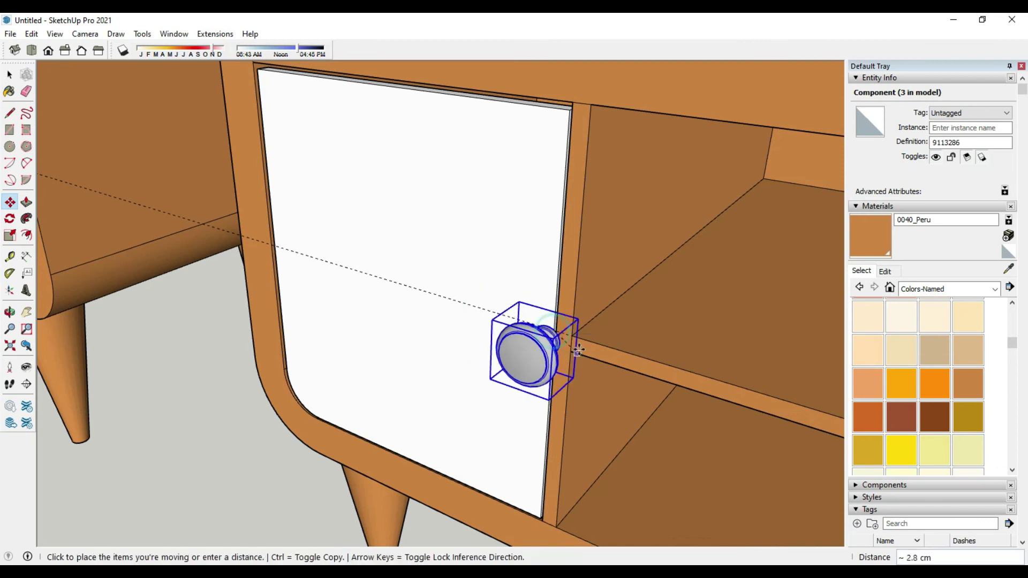
left_click(553, 333)
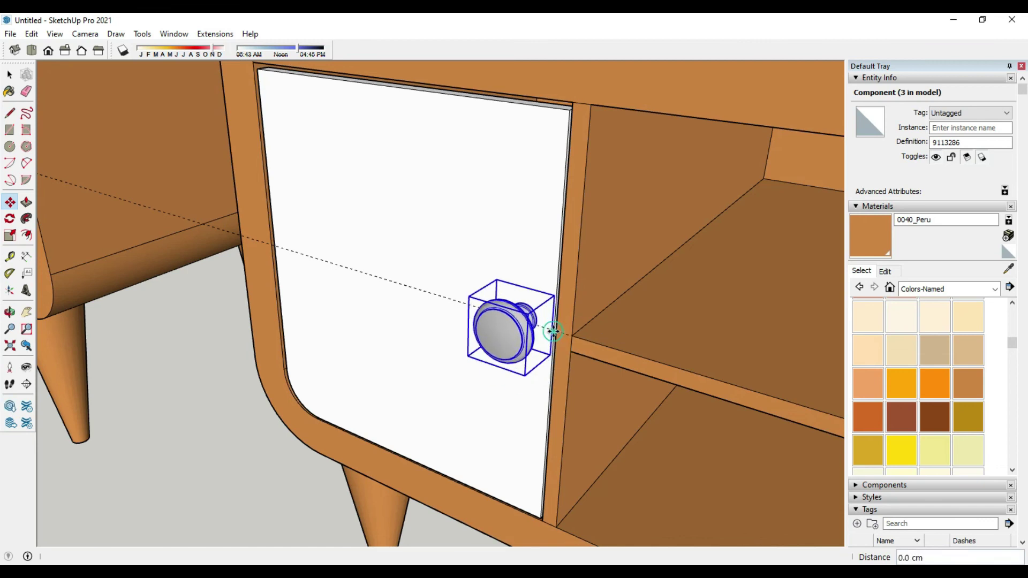
scroll(552, 332, "down", 3)
scroll(407, 236, "down", 2)
Scale the knob from a corner grip down to 0.5 of its size
left_click(10, 235)
scroll(409, 249, "up", 3)
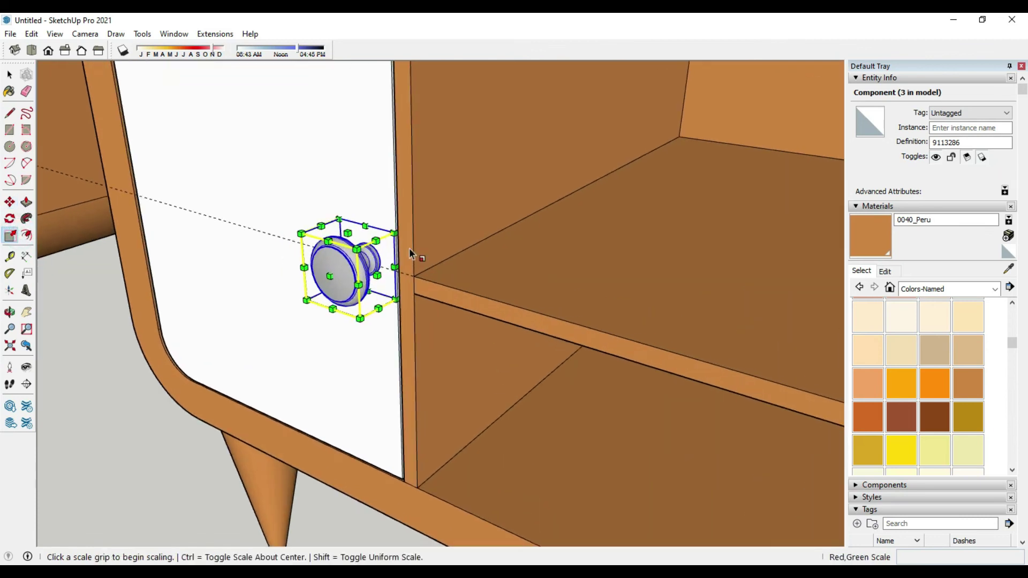
left_click(356, 250)
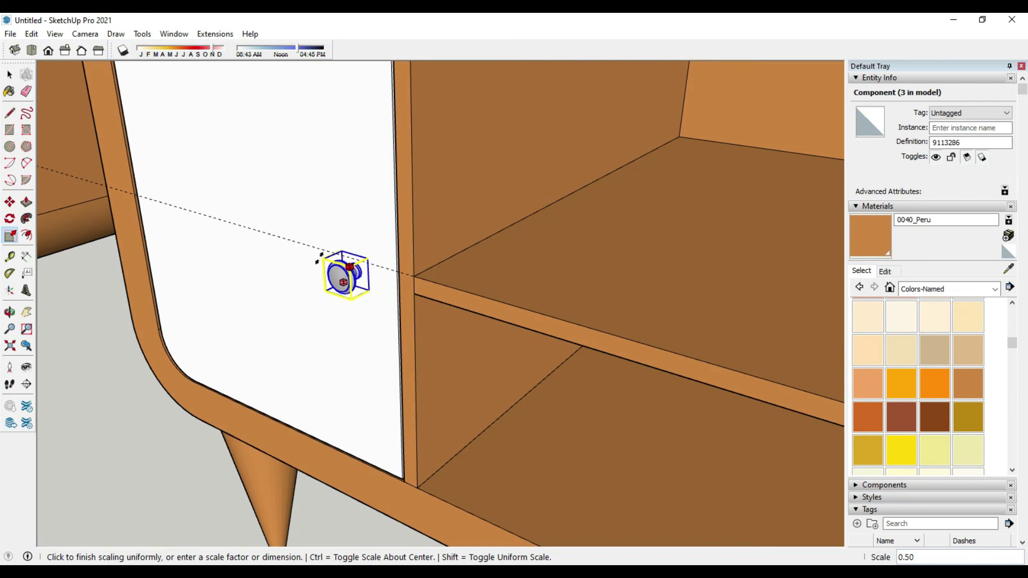
left_click(318, 259)
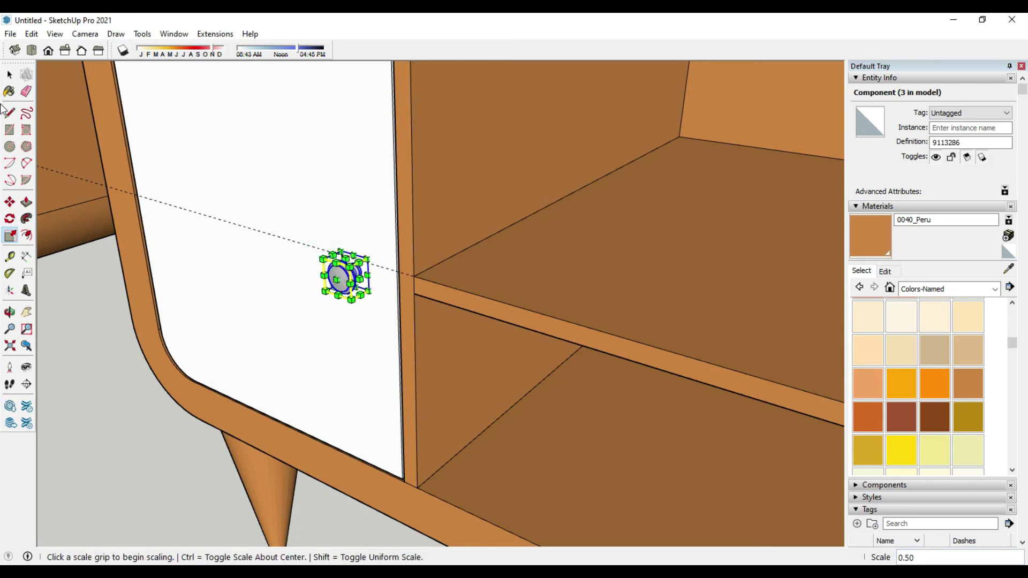
Reposition the shrunken knob beside the left door's inner edge
left_click(11, 202)
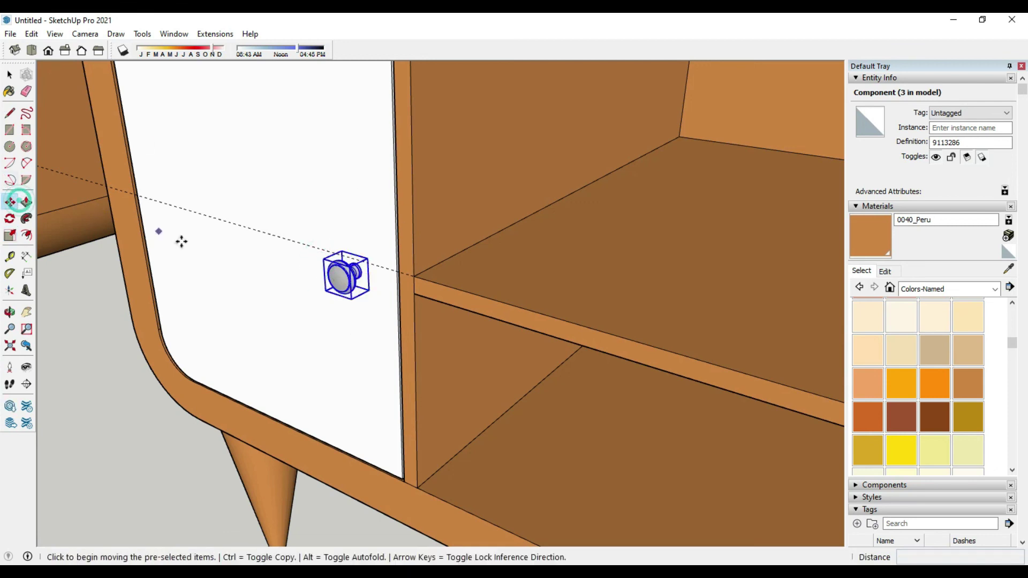
left_click(372, 292)
left_click(396, 273)
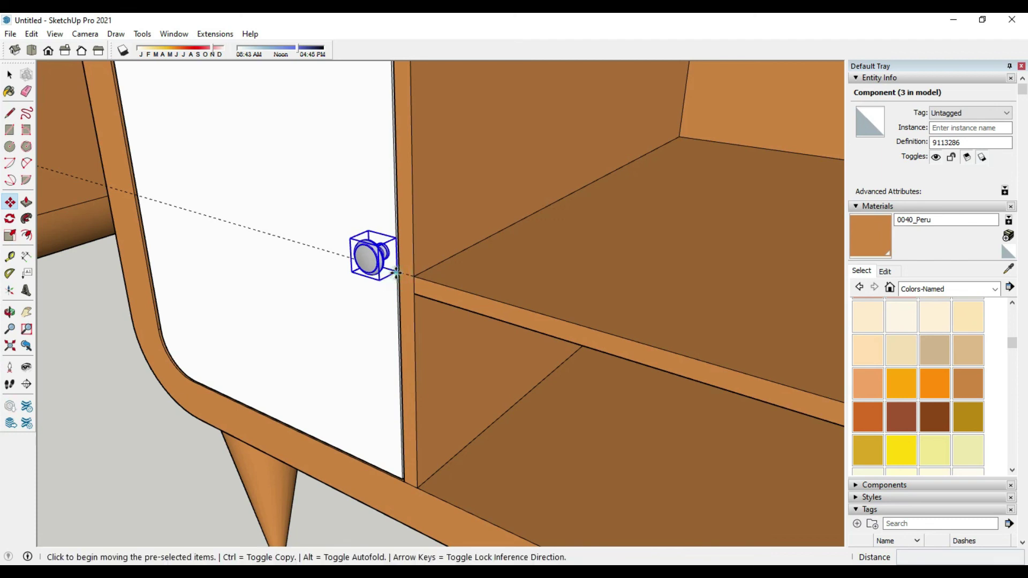
left_click(366, 266)
scroll(367, 267, "down", 1)
scroll(367, 266, "down", 3)
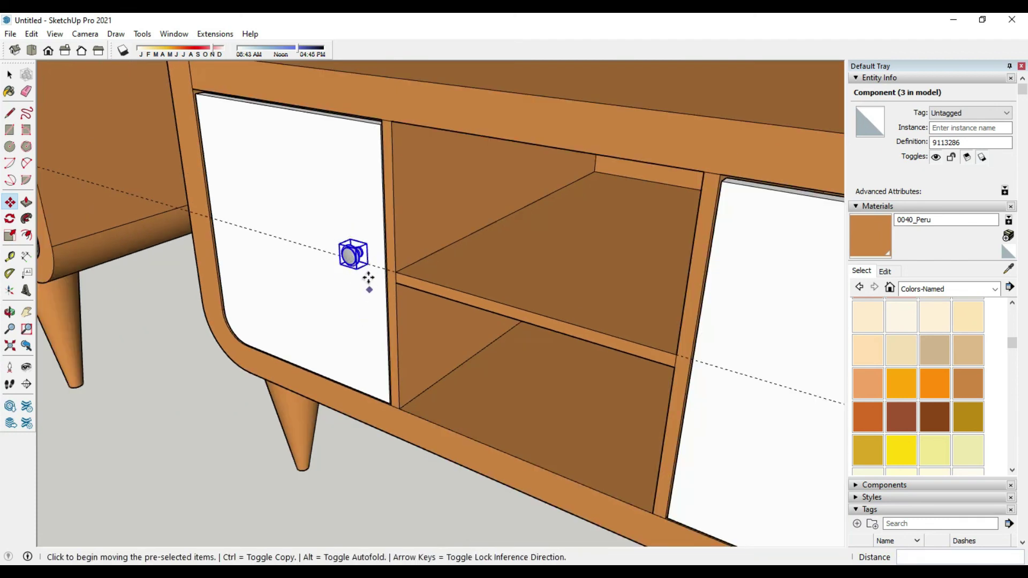
scroll(368, 267, "up", 2)
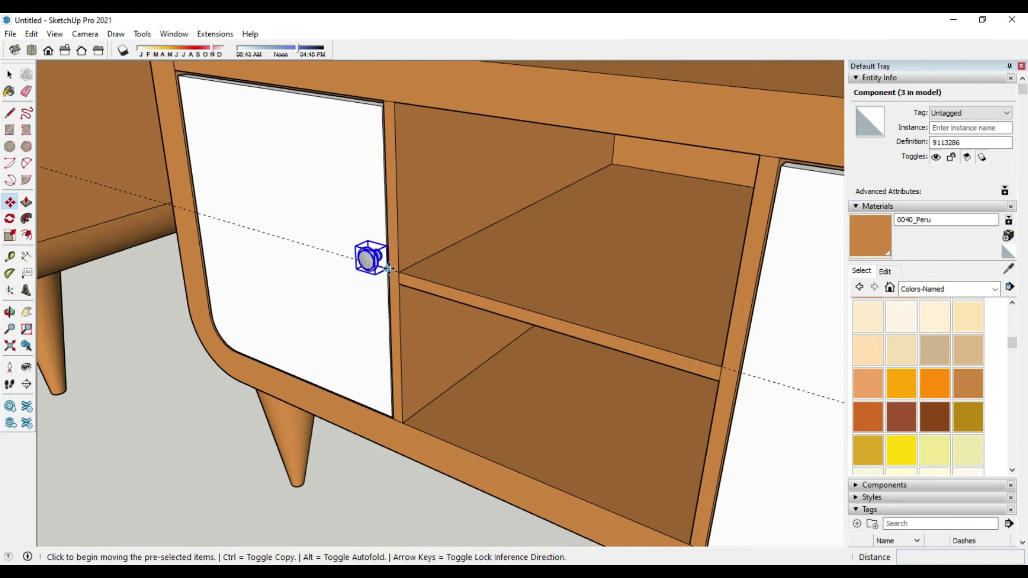
left_click(387, 268)
type("1.5")
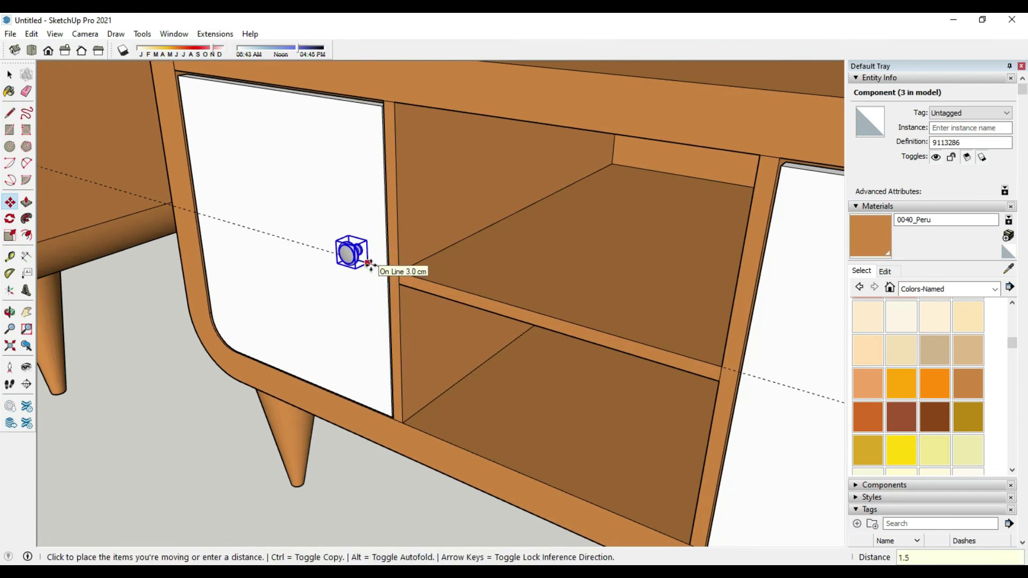
left_click(378, 267)
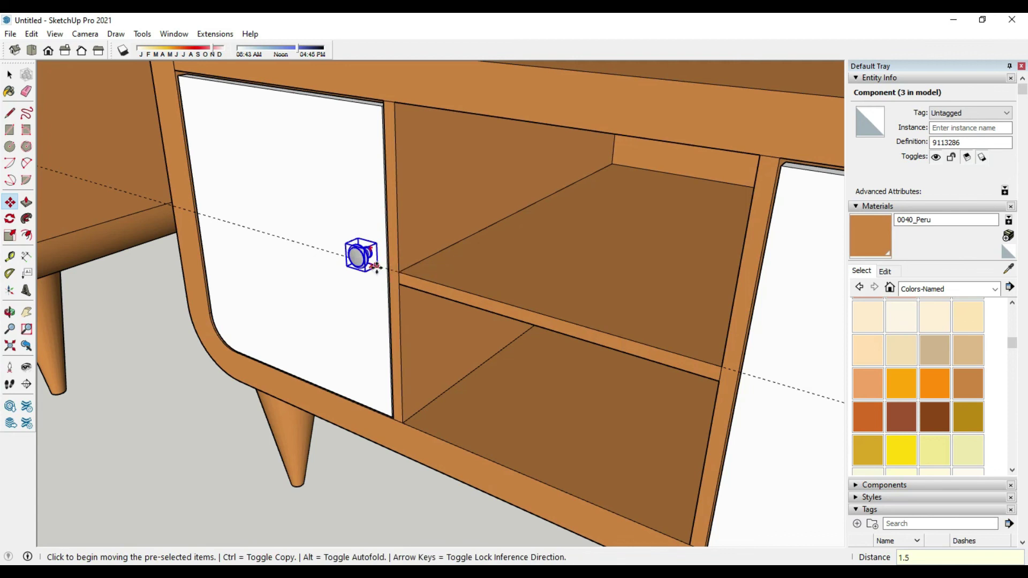
Copy the knob onto the right cabinet's right door
key("ctrl")
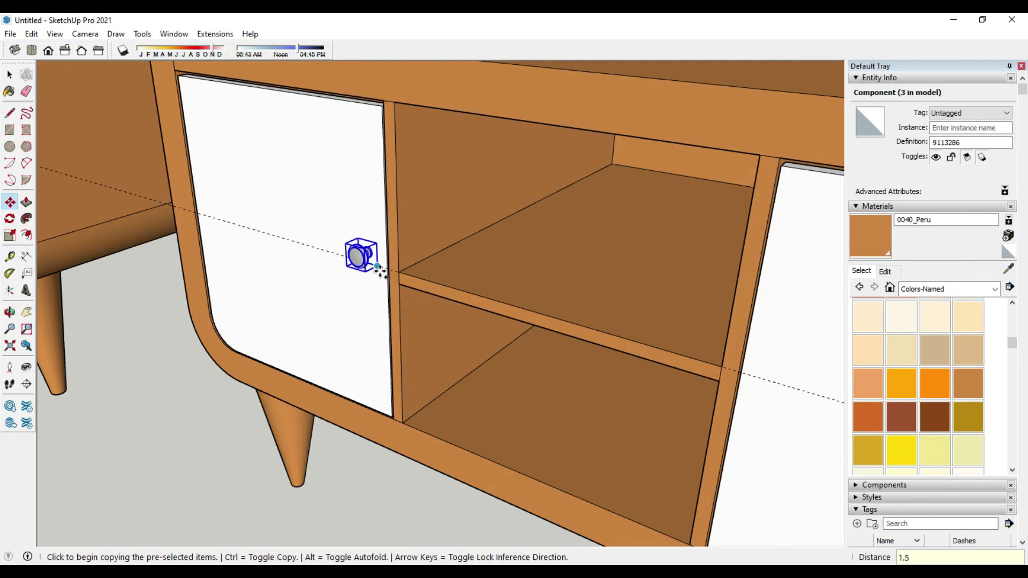
left_click(378, 267)
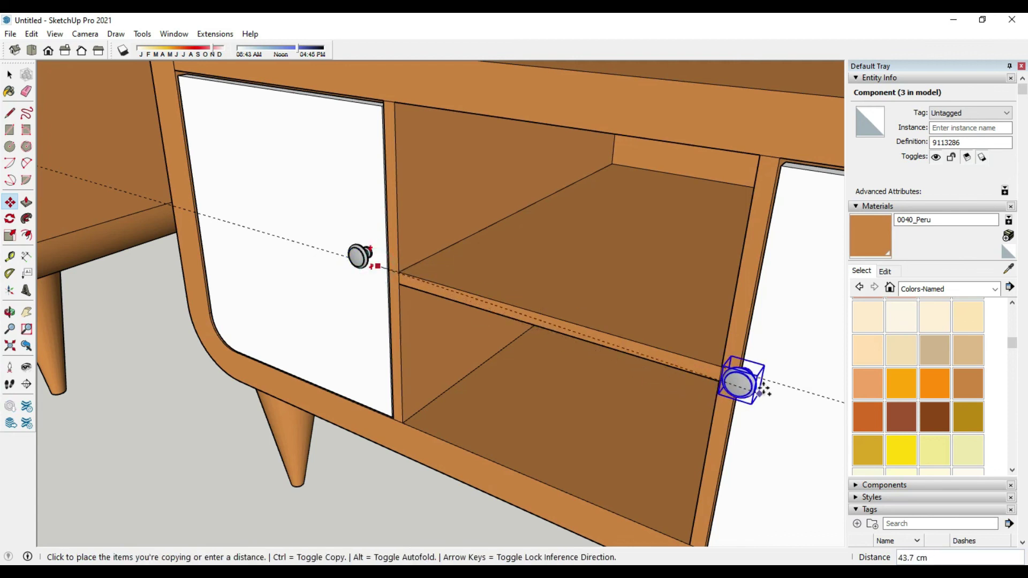
left_click(774, 375)
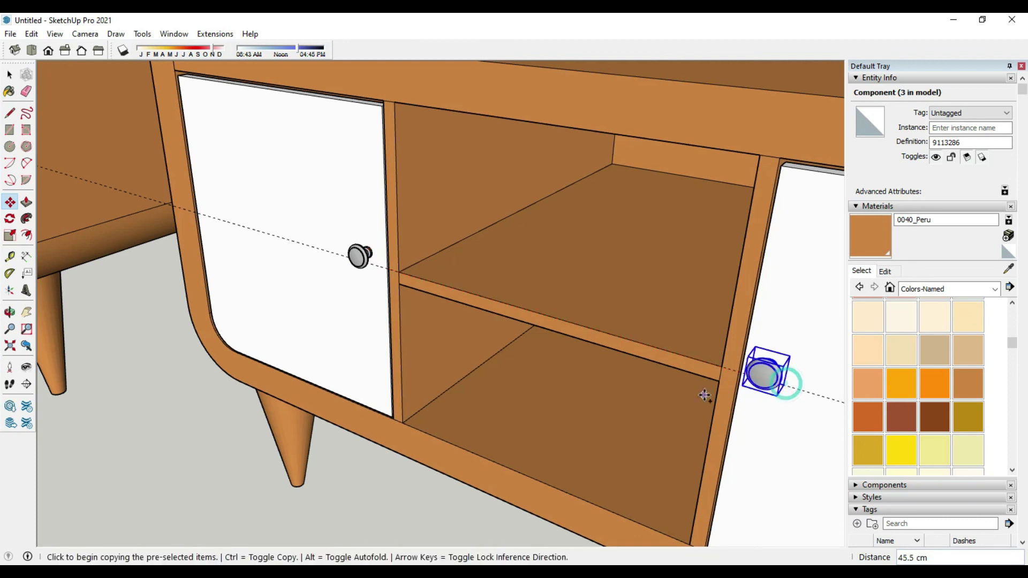
middle_click_drag(706, 395, 706, 393)
scroll(706, 394, "down", 3)
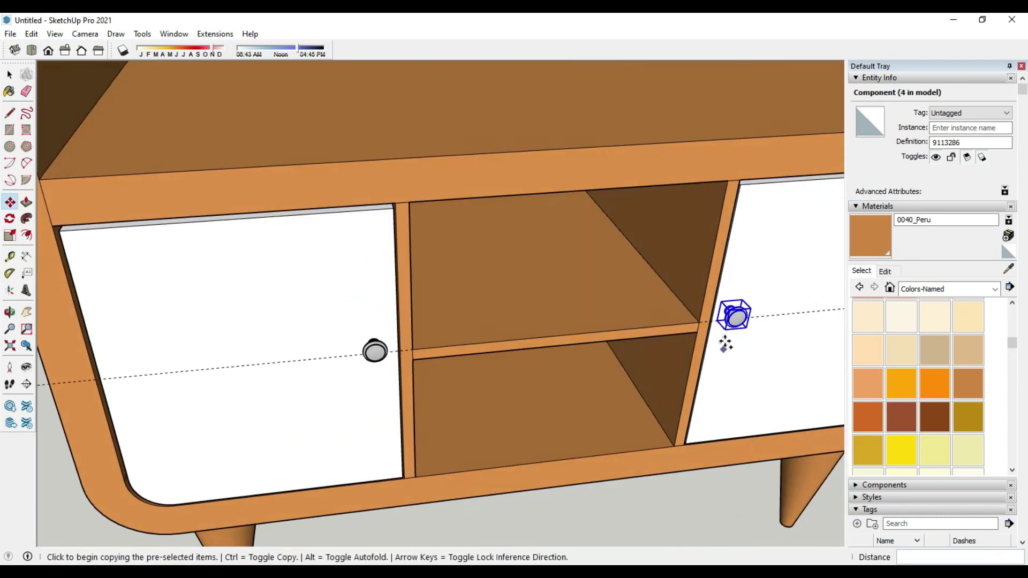
scroll(726, 340, "up", 5)
Place the copied knob 1.5 cm from the right door's inner edge
key("ctrl")
left_click(714, 313)
left_click(696, 314)
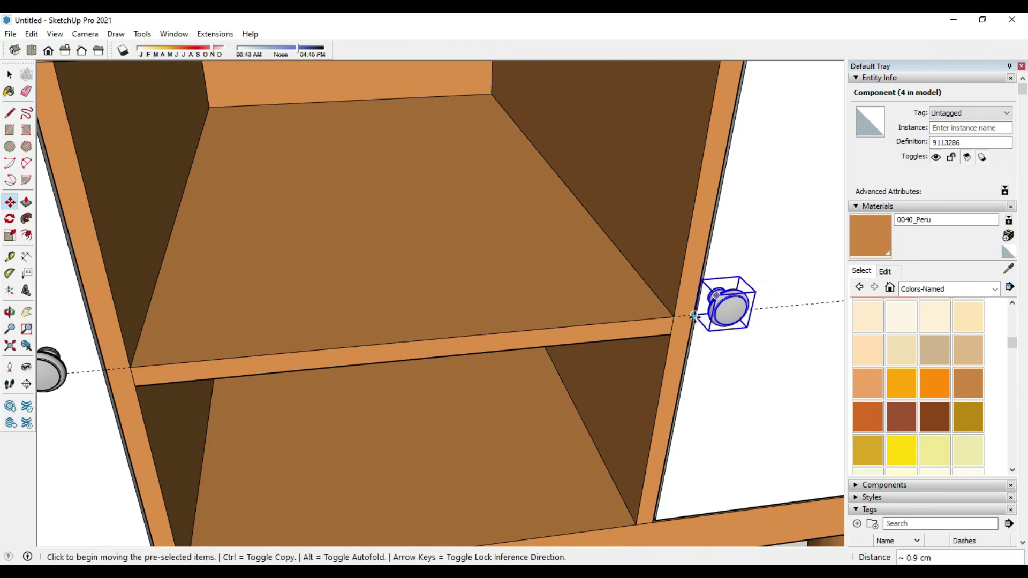
left_click(694, 316)
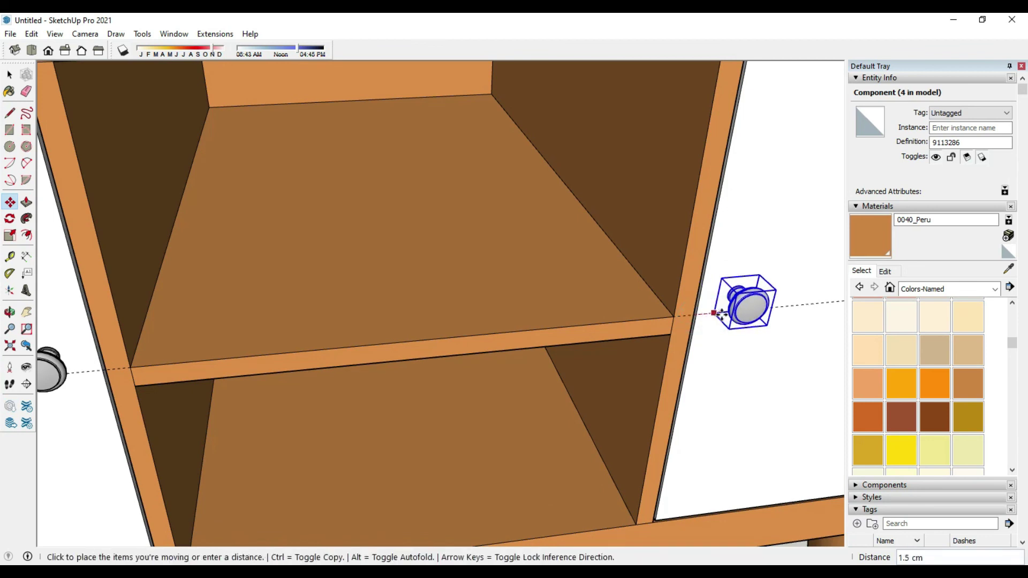
left_click(720, 315)
scroll(723, 316, "down", 5)
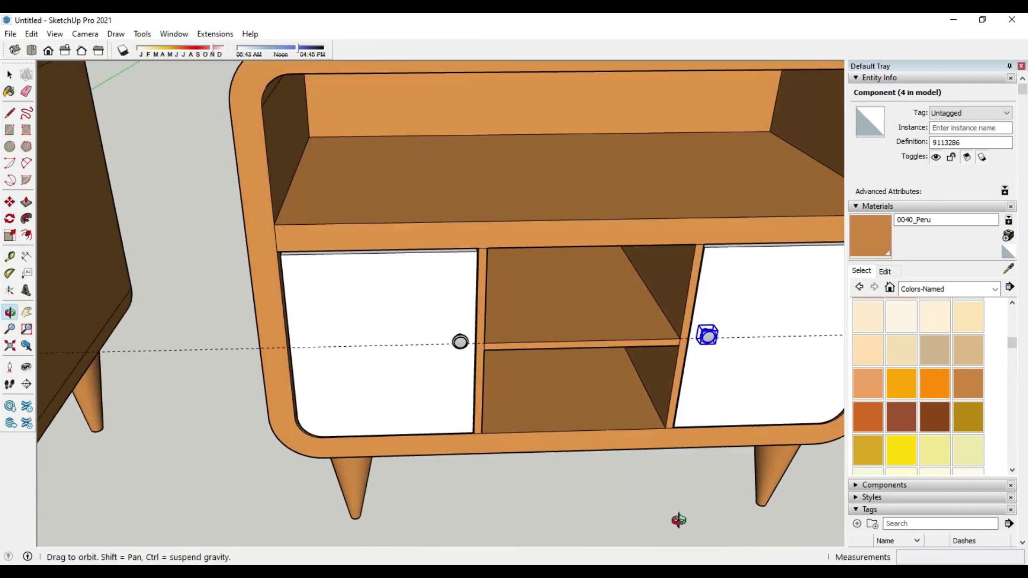
middle_click_drag(680, 519, 431, 290)
mouse_move(324, 353)
middle_mouse_down()
mouse_move(615, 432)
mouse_move(586, 455)
mouse_move(605, 445)
mouse_move(495, 470)
mouse_move(524, 461)
mouse_move(523, 485)
middle_mouse_up()
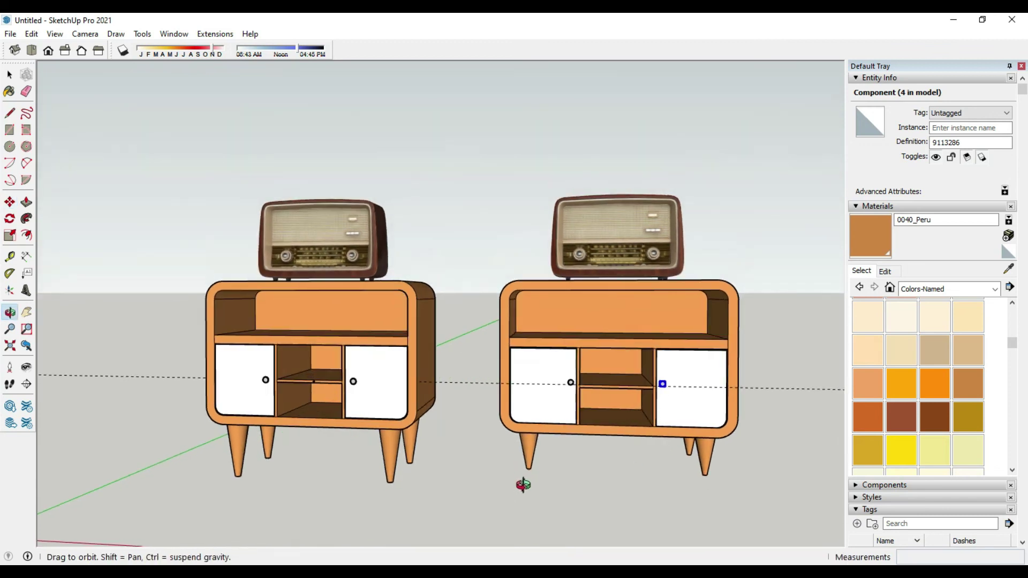
Erase the dashed guide line, then switch to Top and then Front view
left_click(26, 92)
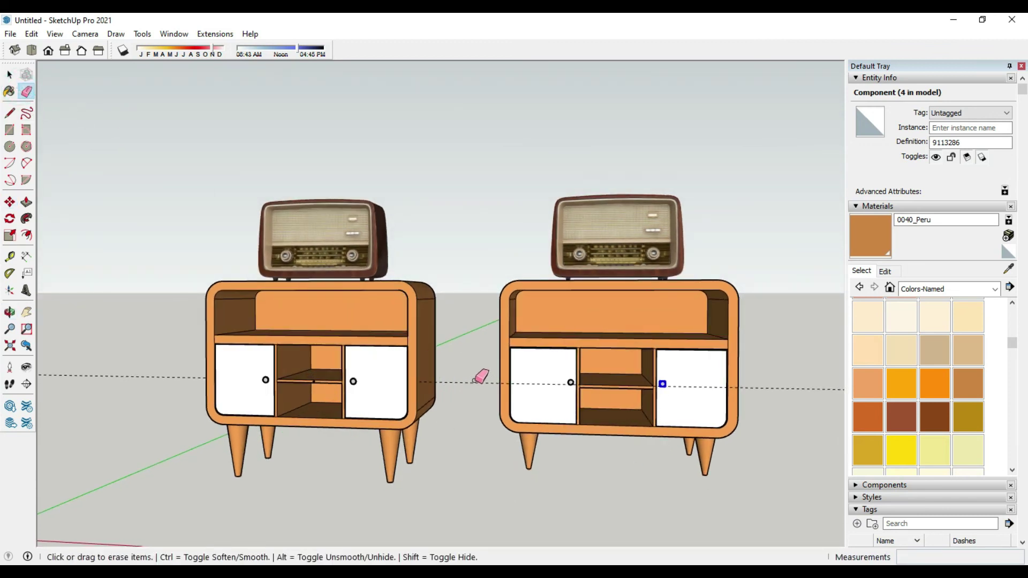
left_click(37, 53)
left_click(44, 53)
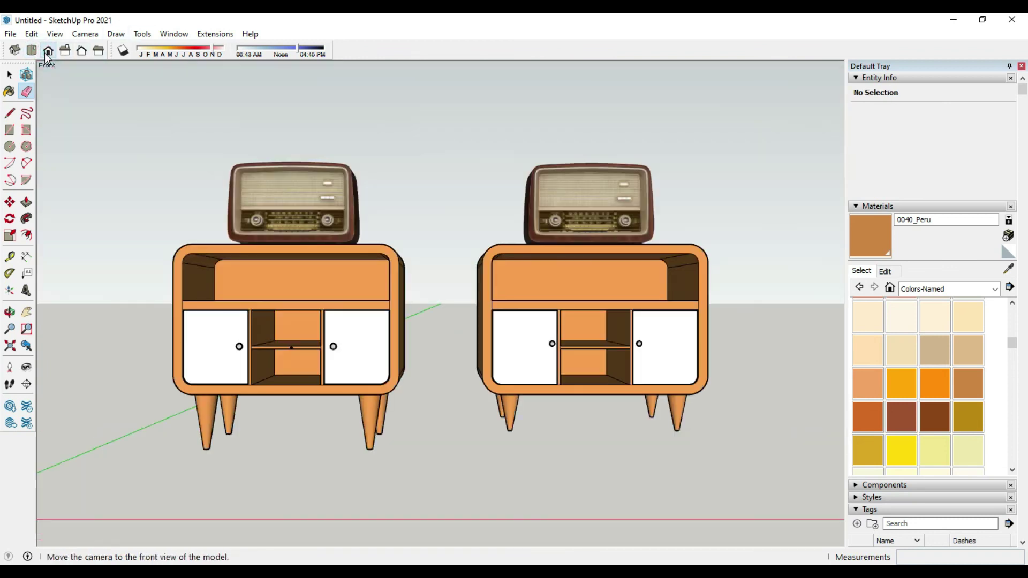